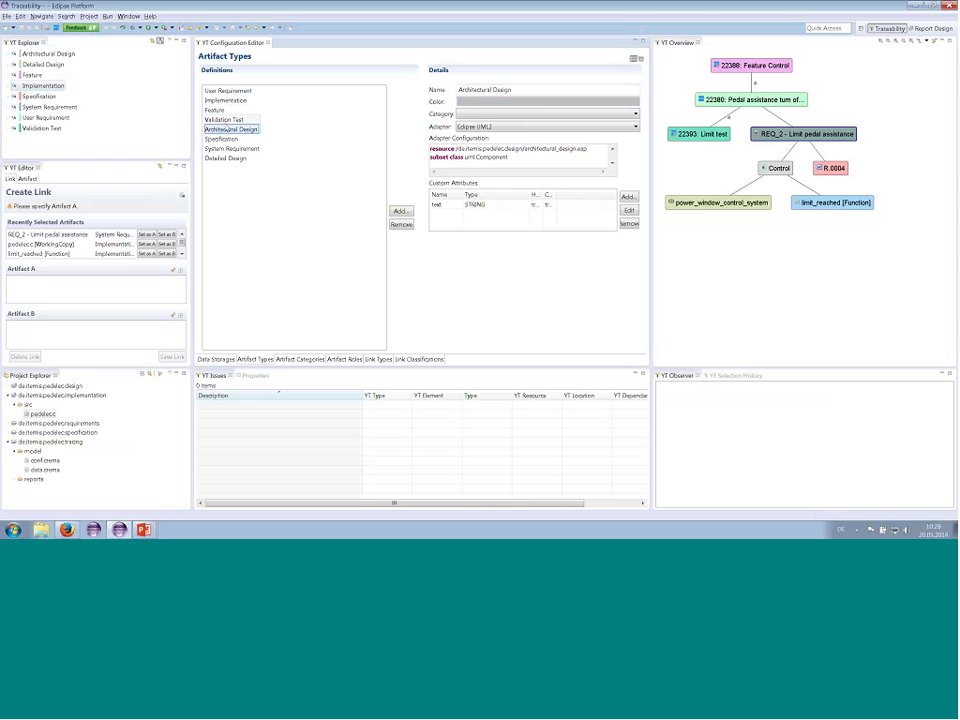
Step: Review the details of the Specification, System Requirement, Detailed Design, Validation Test and Architectural Design artifact types
left_click(226, 140)
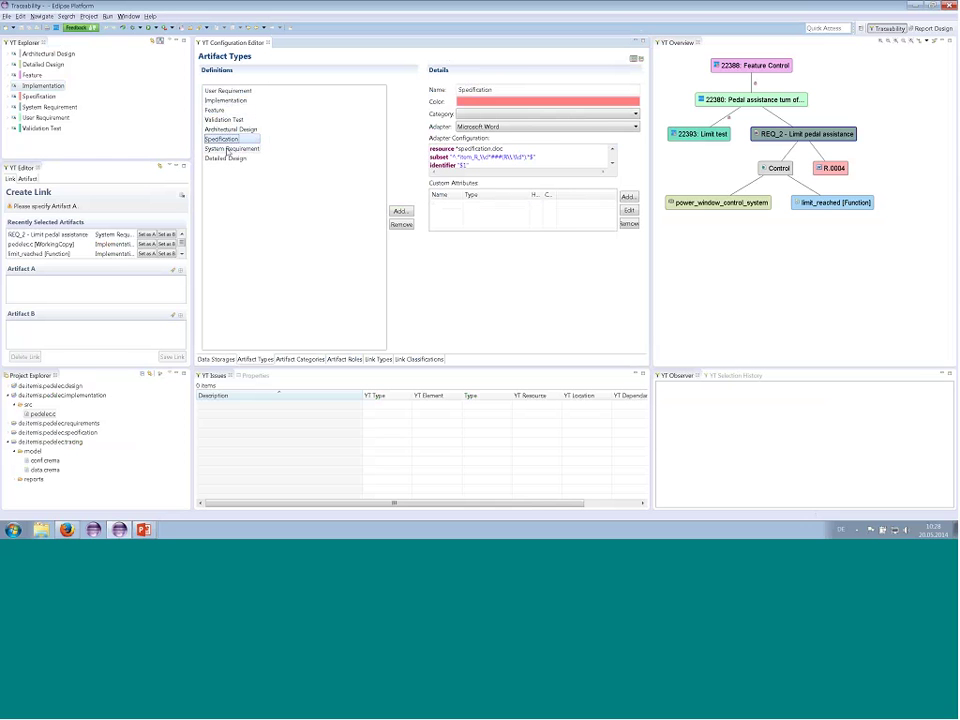
left_click(229, 149)
left_click(229, 158)
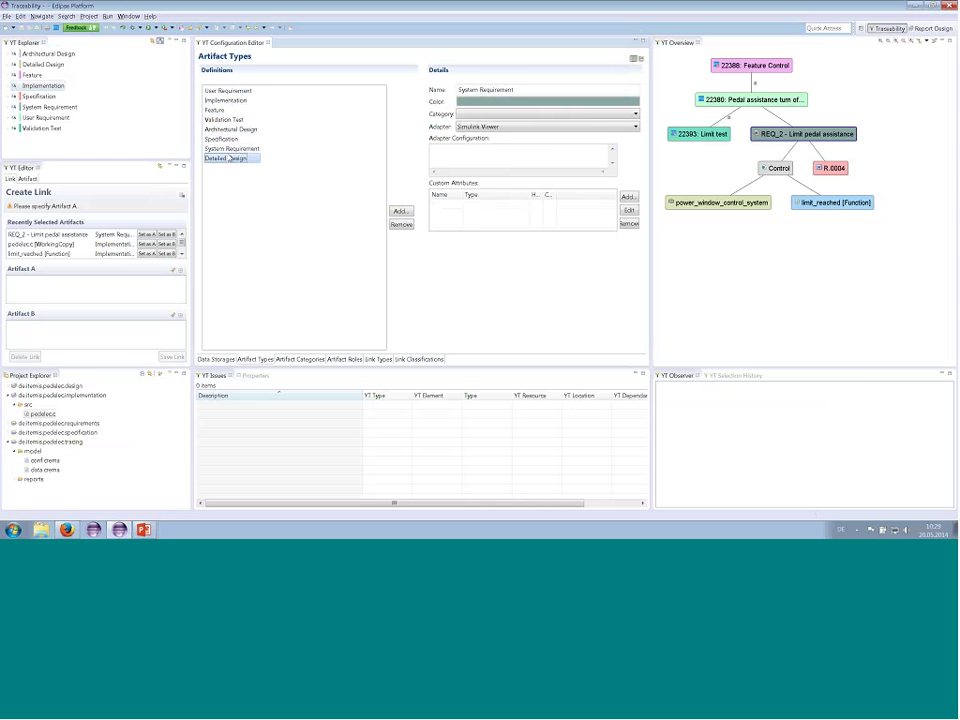
left_click(229, 120)
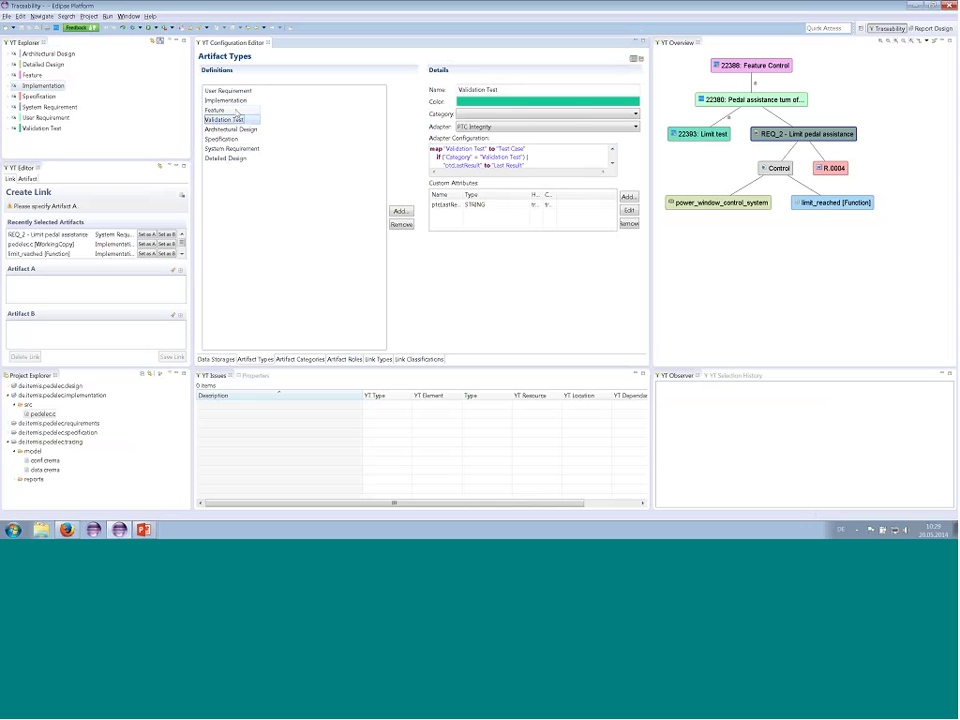
left_click(231, 130)
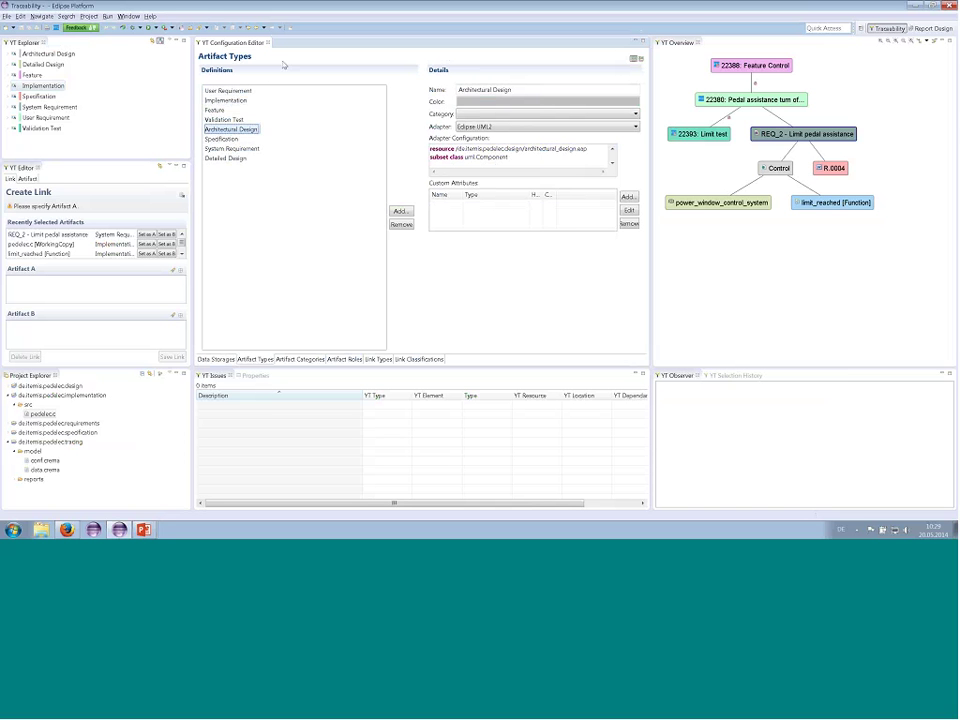
Step: Examine the name of the Architectural Design artifact type and the adapters available for it
left_click(533, 90)
left_click_drag(533, 90, 473, 89)
left_click(461, 90)
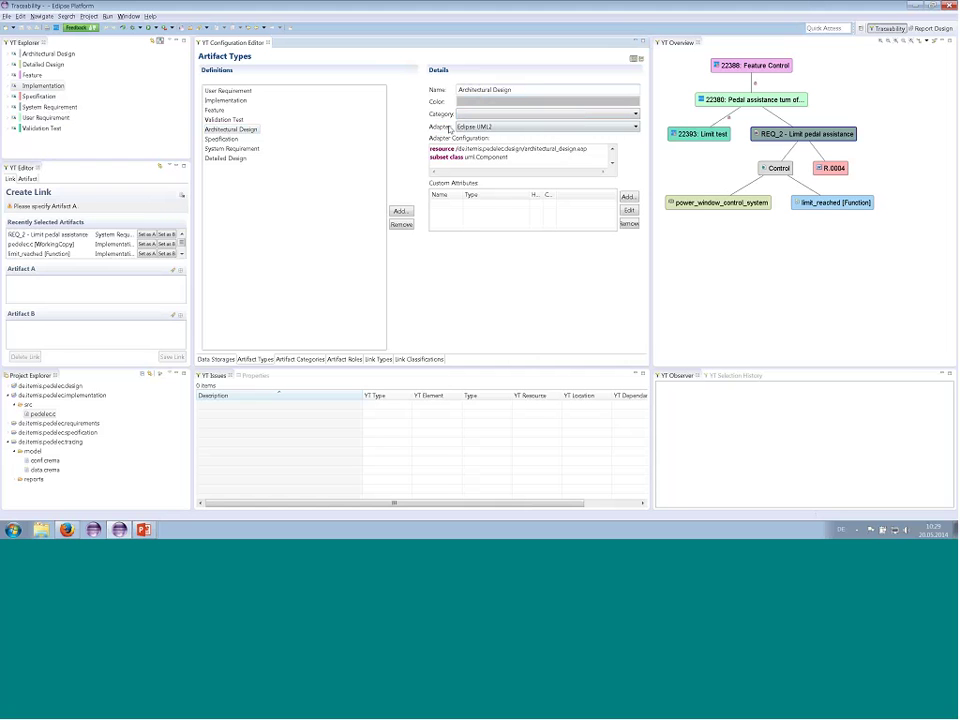
left_click(636, 129)
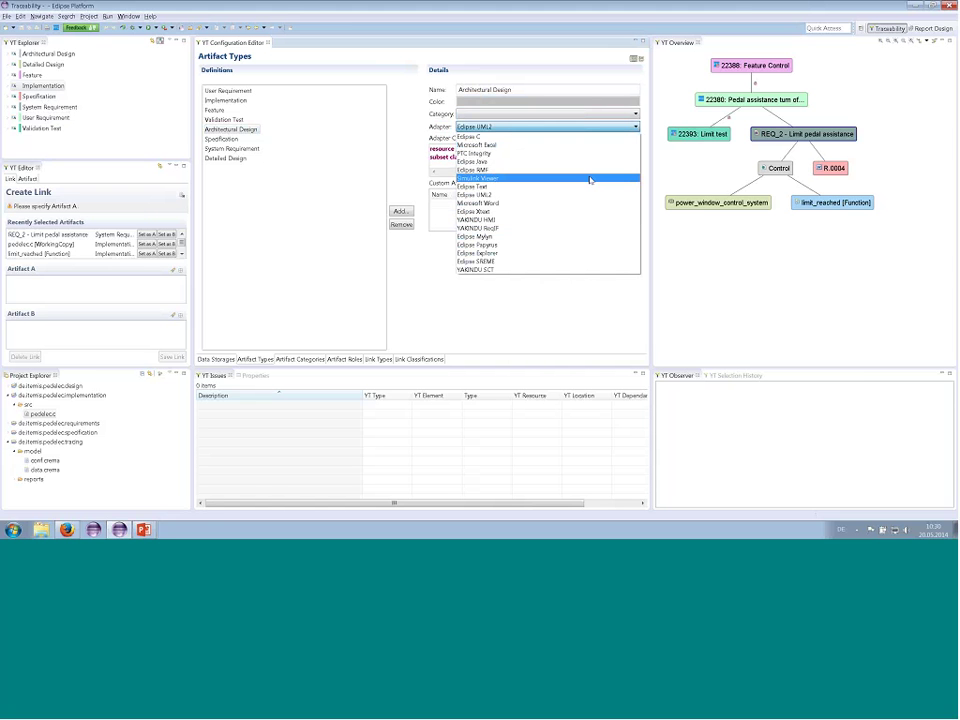
left_click(437, 130)
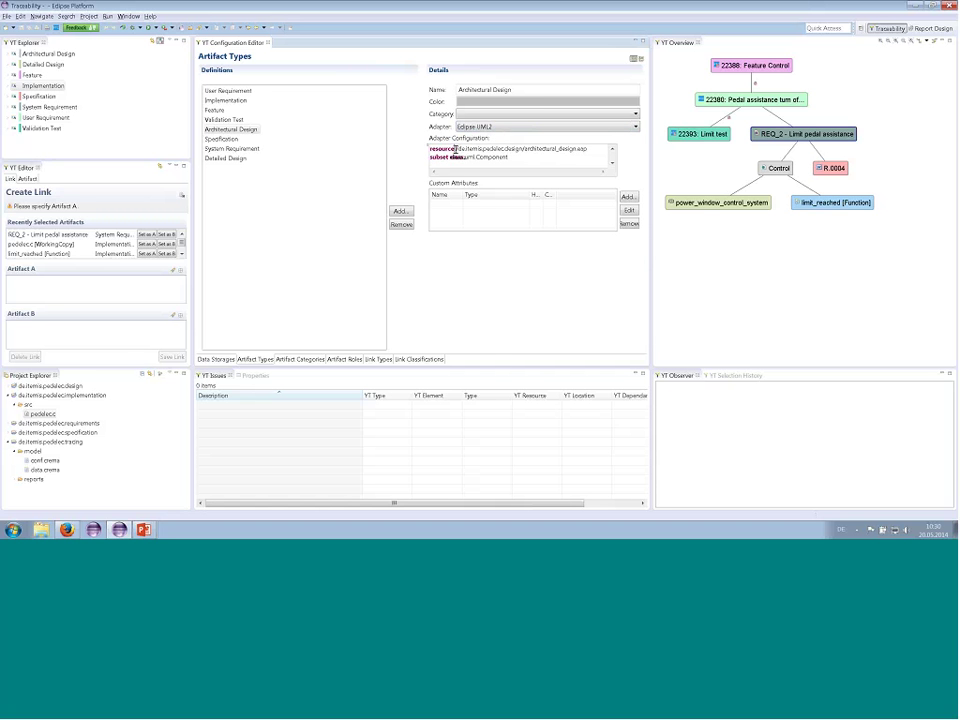
Step: Check the resource line of the adapter configuration against the architectural_design.eap file in the de.itemis.pedelec.design project
double_click(456, 156)
left_click(10, 397)
left_click(8, 386)
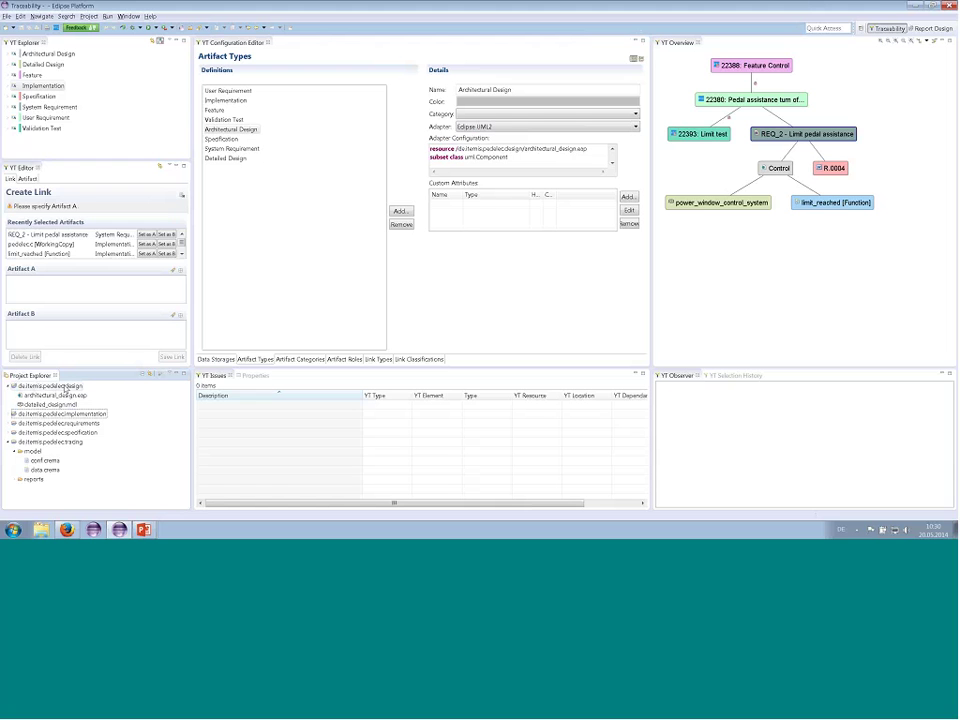
left_click(68, 396)
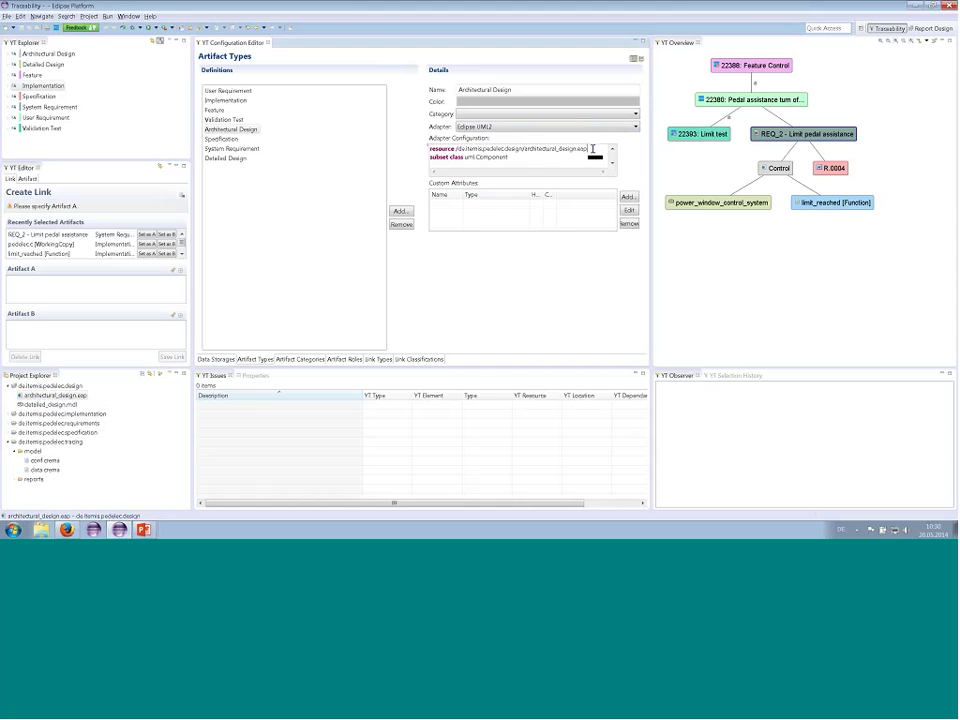
Step: Add the line "subset class uml.Interface" below the uml.Component line in the Architectural Design adapter configuration
left_click(451, 158)
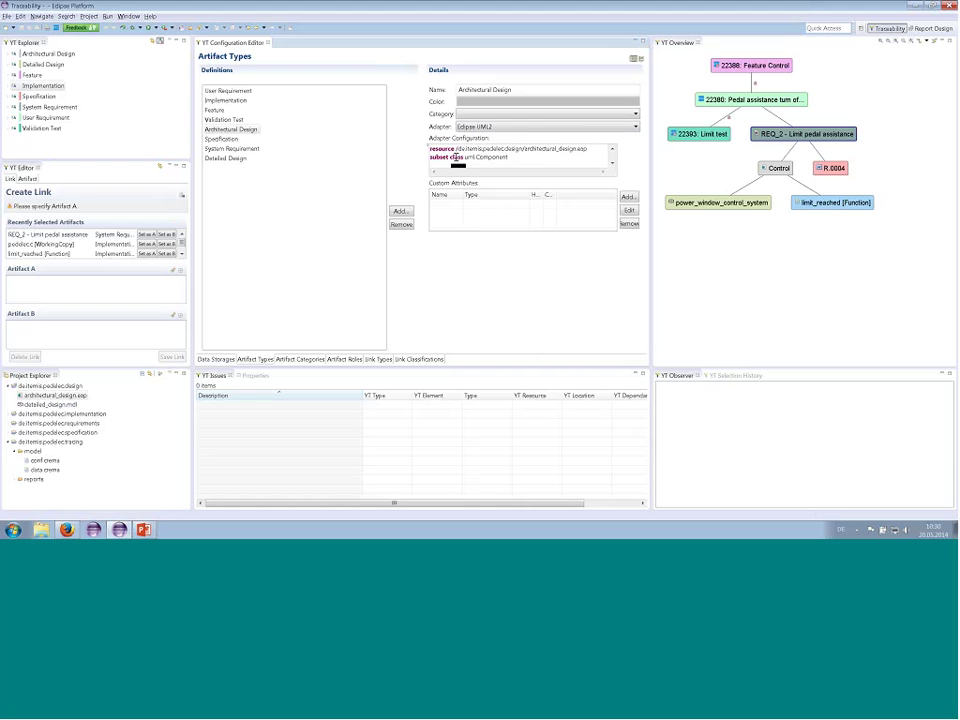
mouse_move(478, 158)
key("Return")
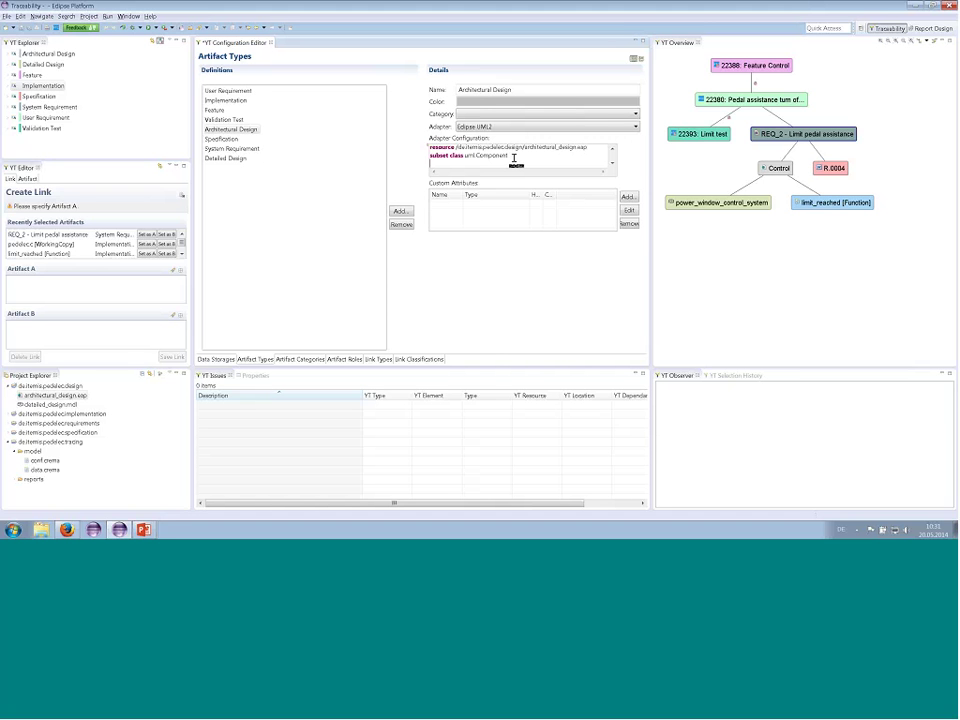
key("ctrl+space")
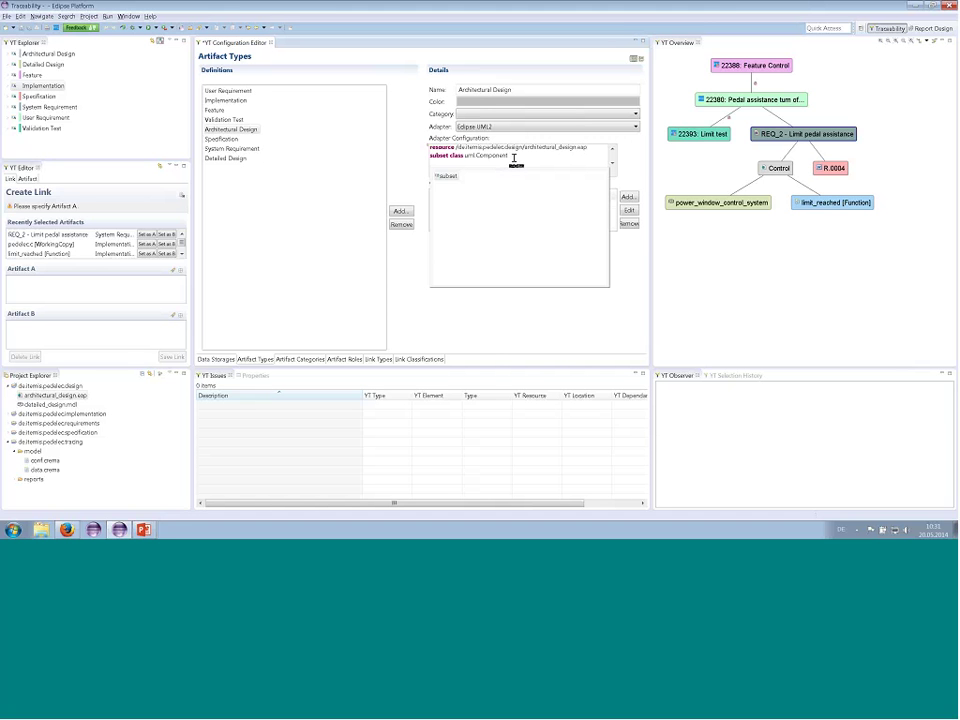
key("Return")
key("ctrl+space")
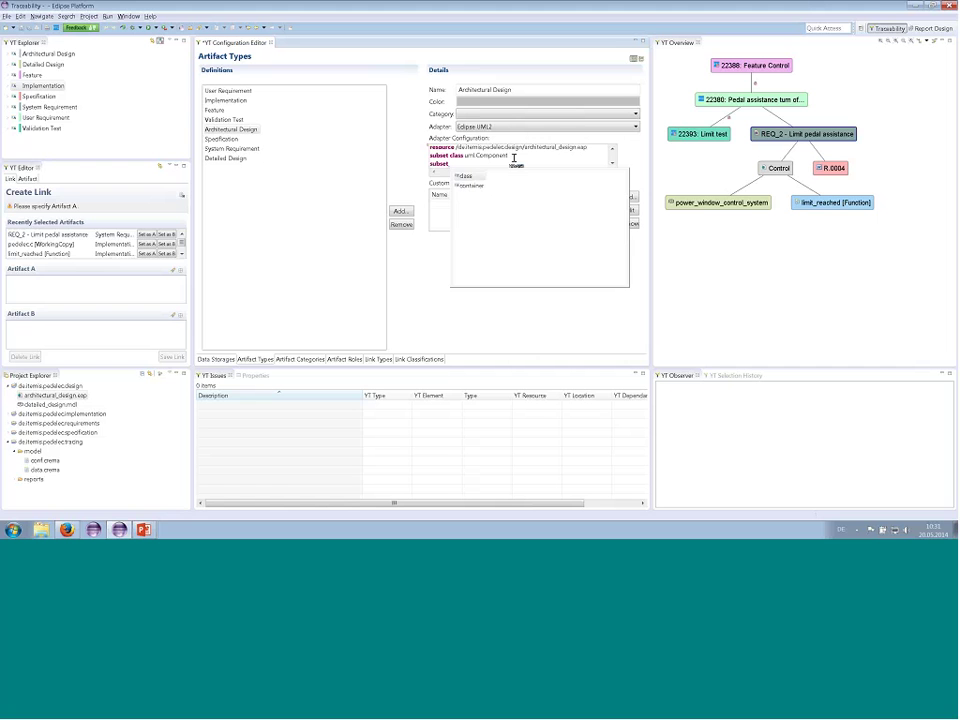
key("Return")
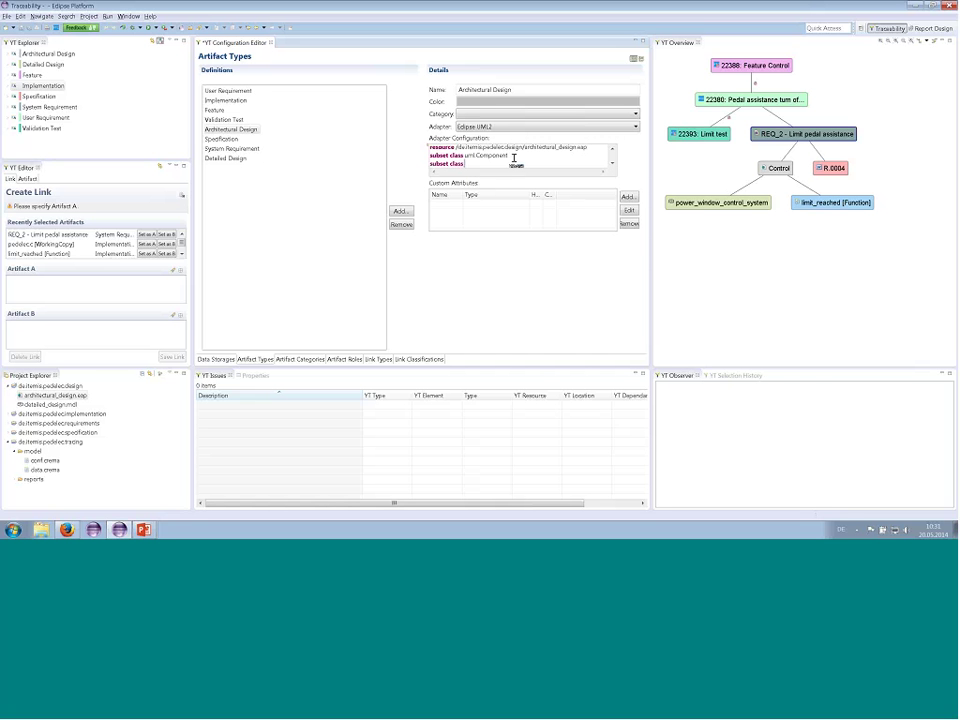
type("uml.I")
key("ctrl+space")
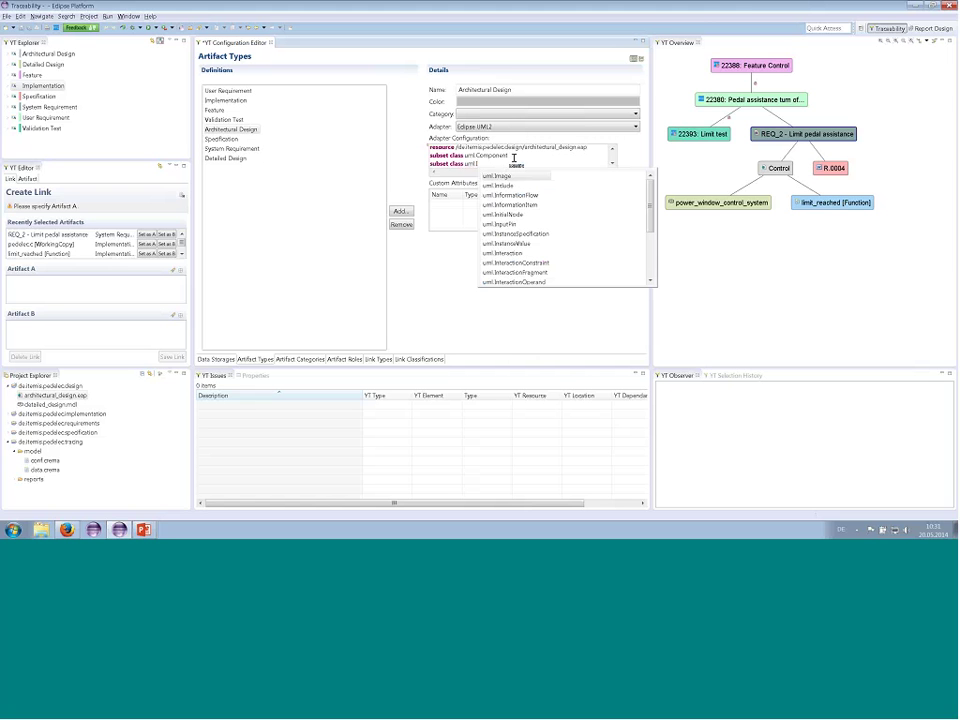
type(".Int")
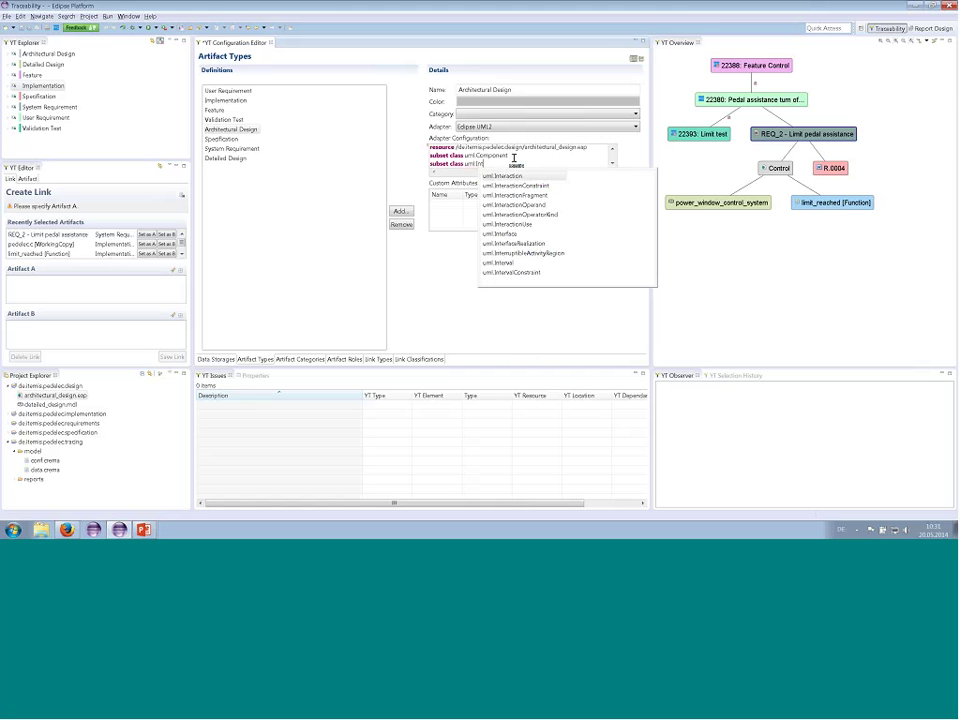
type("erf")
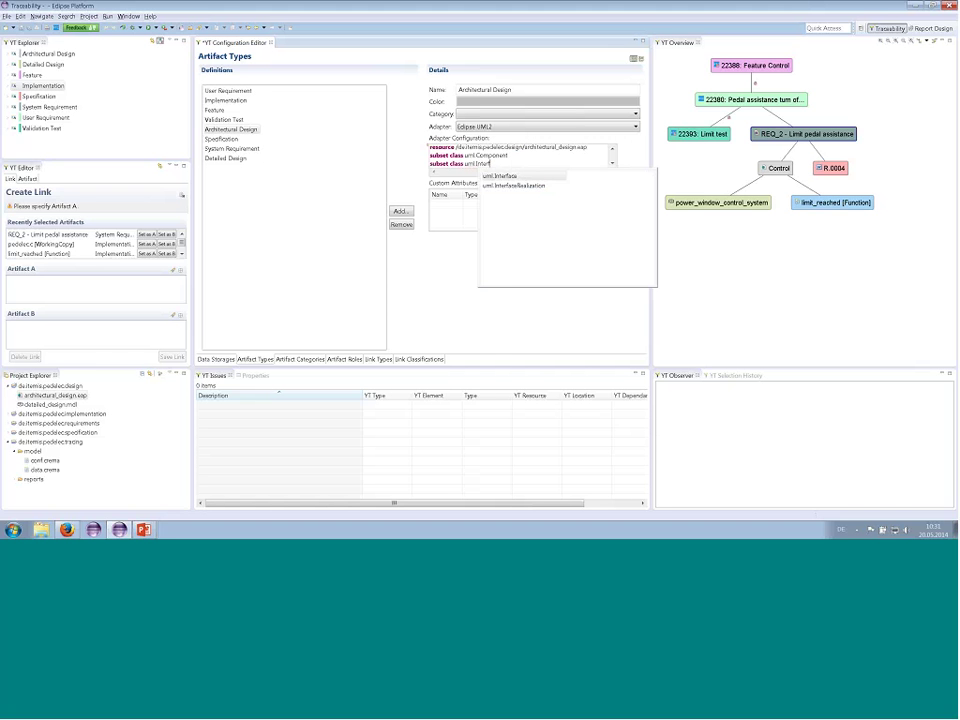
key("Return")
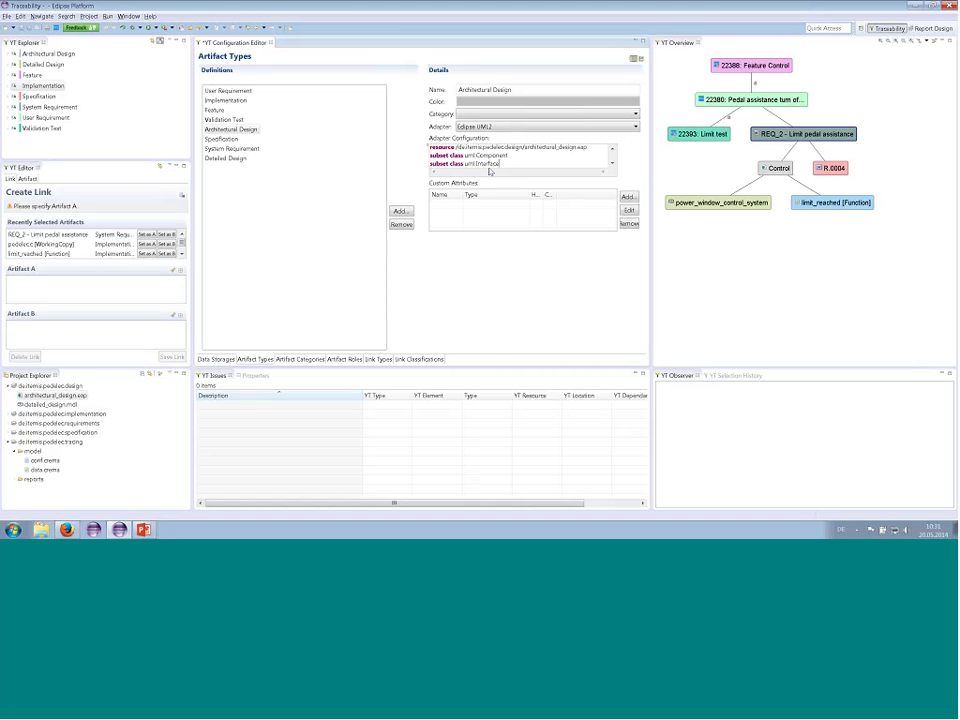
Step: Close the traceability configuration with its changes saved, and reopen it at the Architectural Design artifact type
left_click(270, 42)
left_click(160, 41)
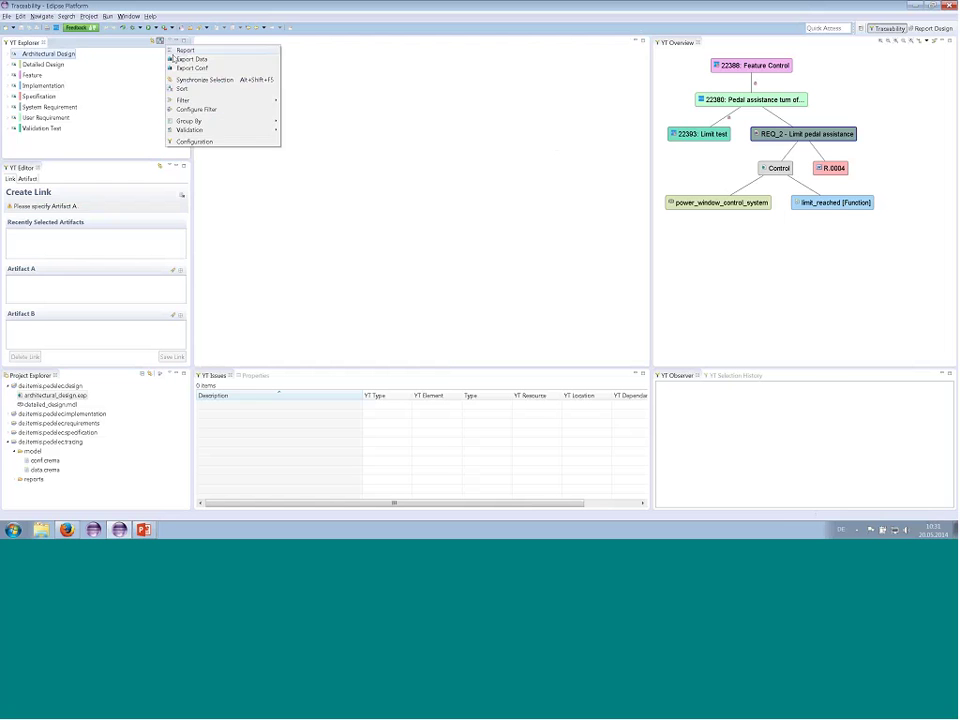
left_click(195, 141)
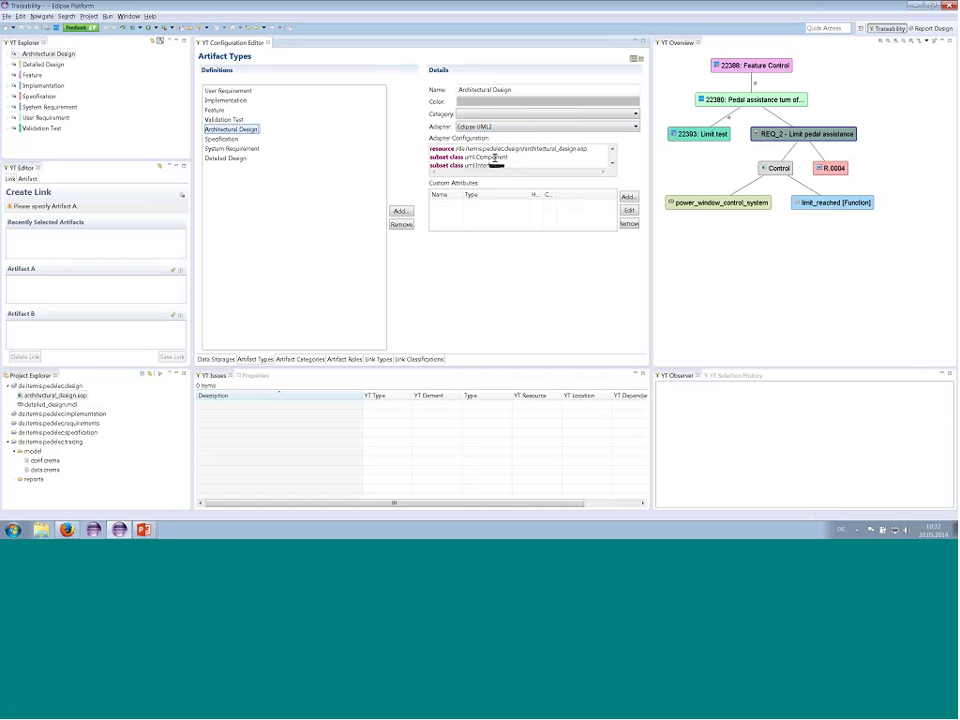
mouse_move(522, 162)
Step: View the definition of the System Requirement - Architectural Design link type and close the configuration
left_click(376, 359)
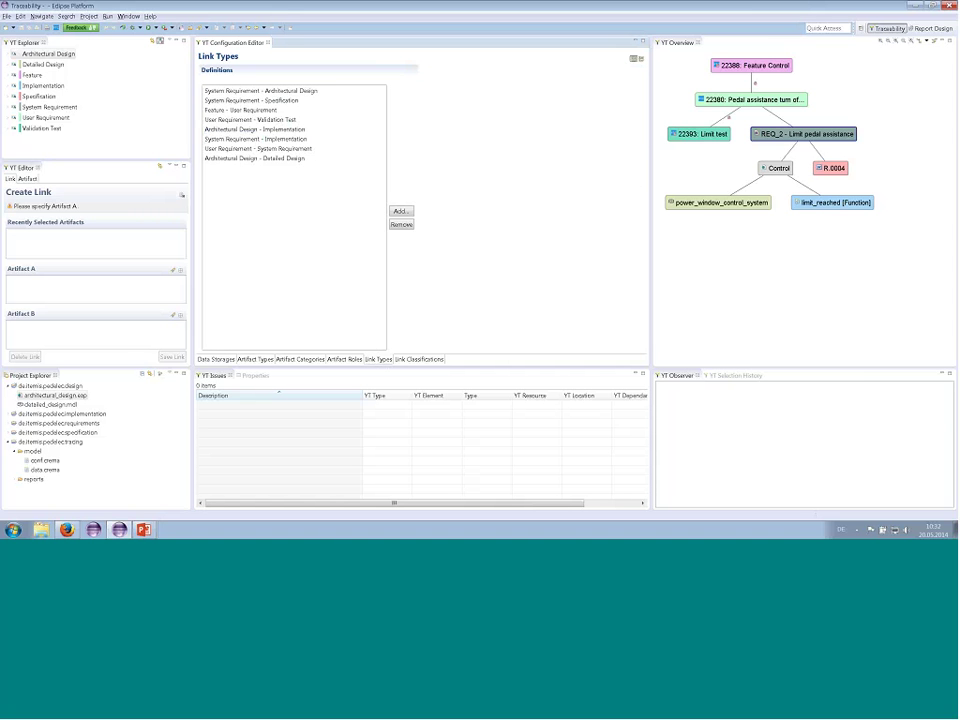
left_click(255, 91)
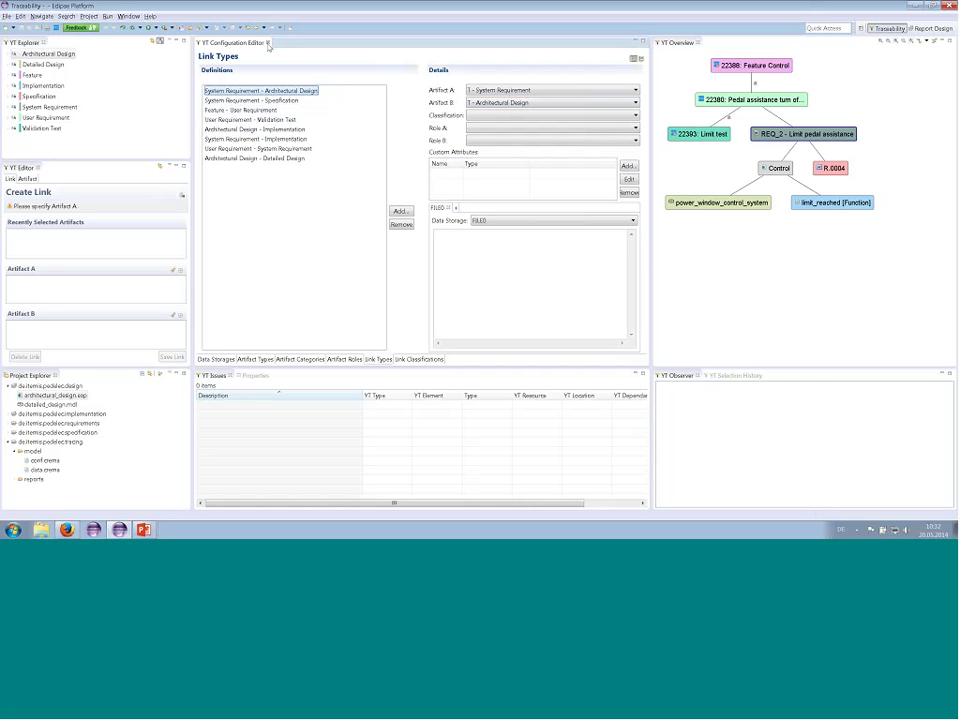
left_click(267, 43)
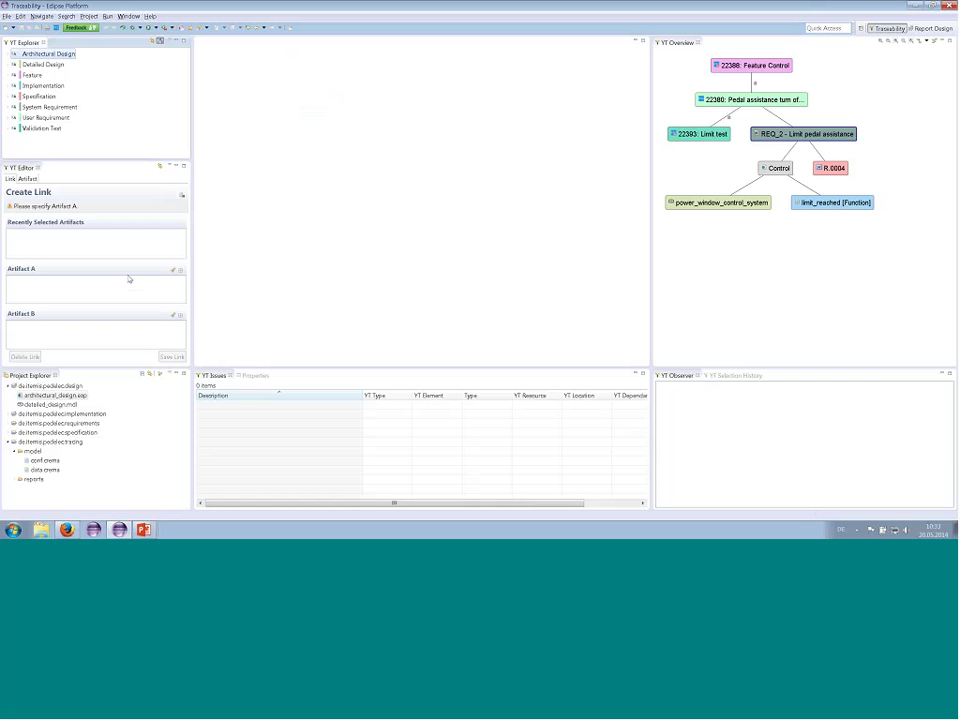
Step: Search the System Requirement artifacts and set REQ_1 - Pedal assistance as Artifact A of the new link
left_click(172, 271)
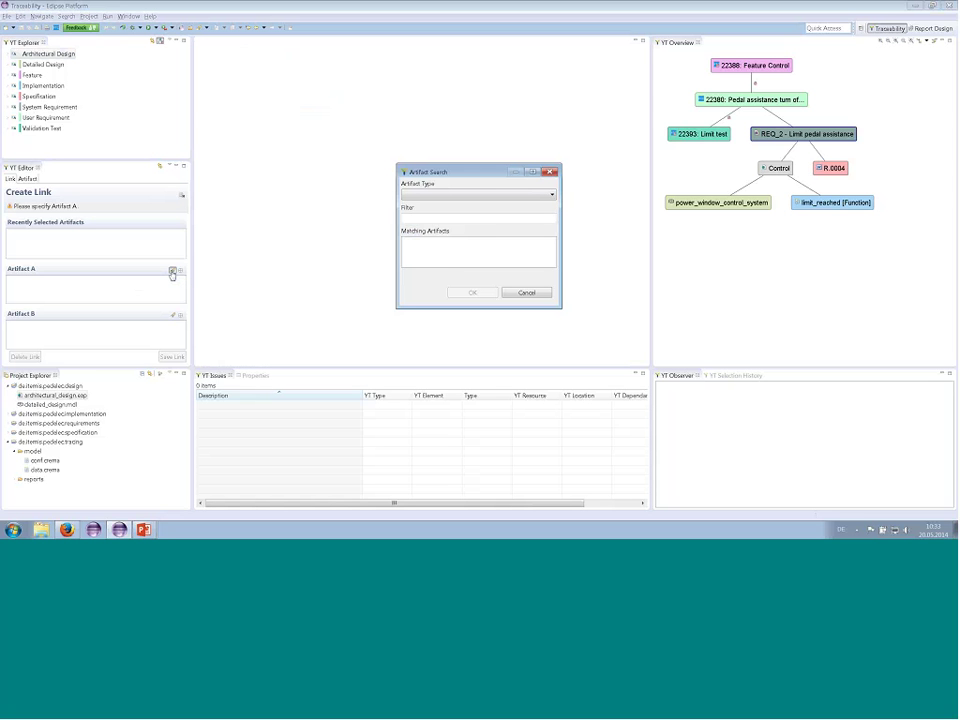
left_click(425, 196)
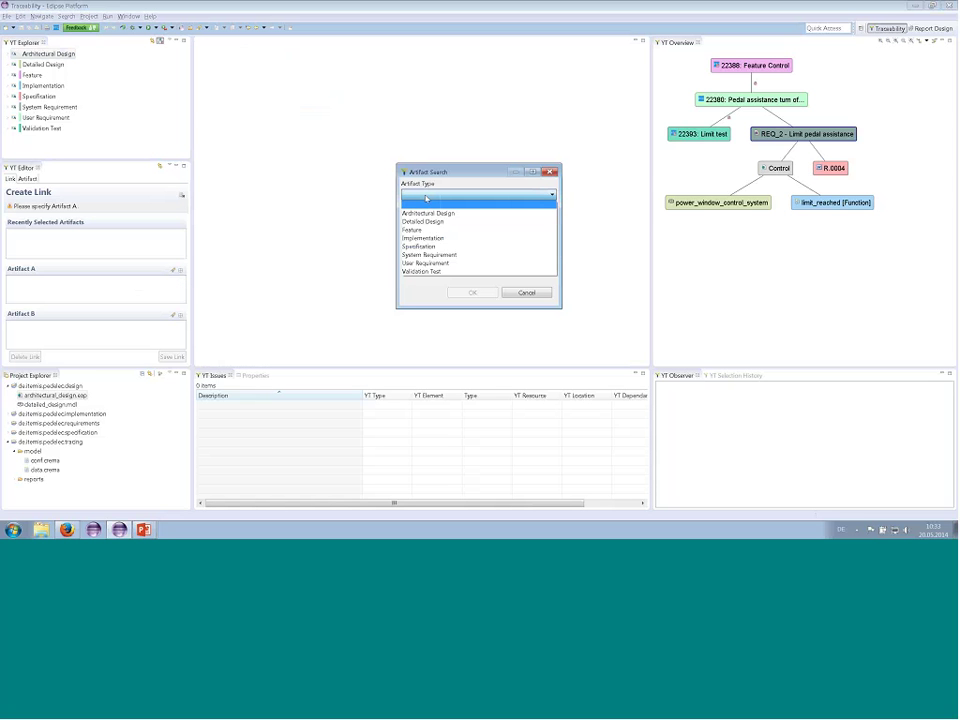
left_click(425, 256)
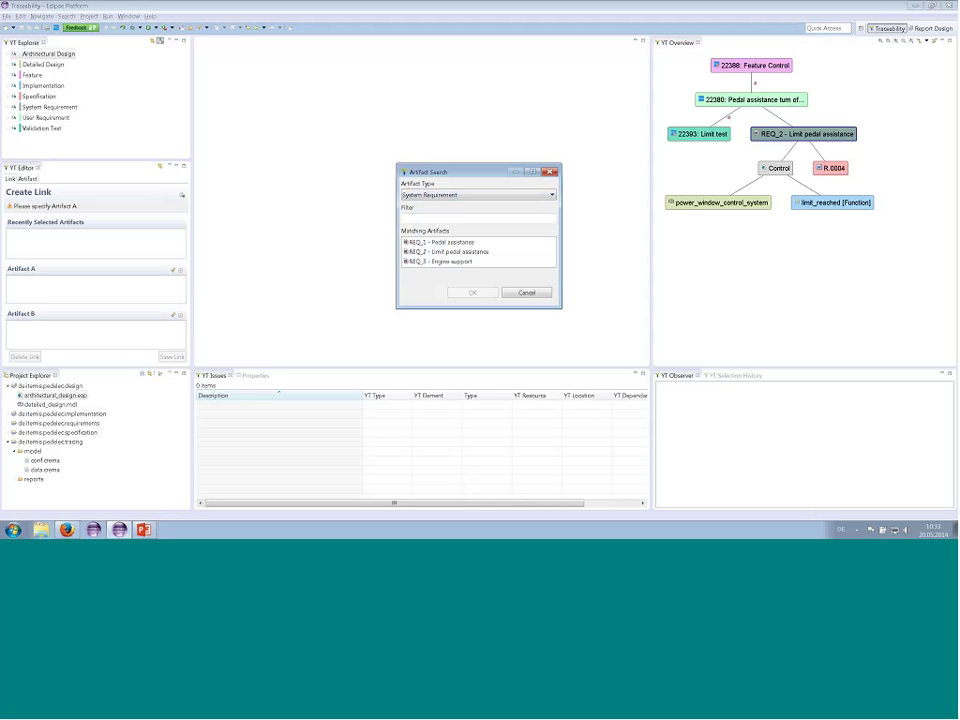
left_click_drag(433, 308, 432, 362)
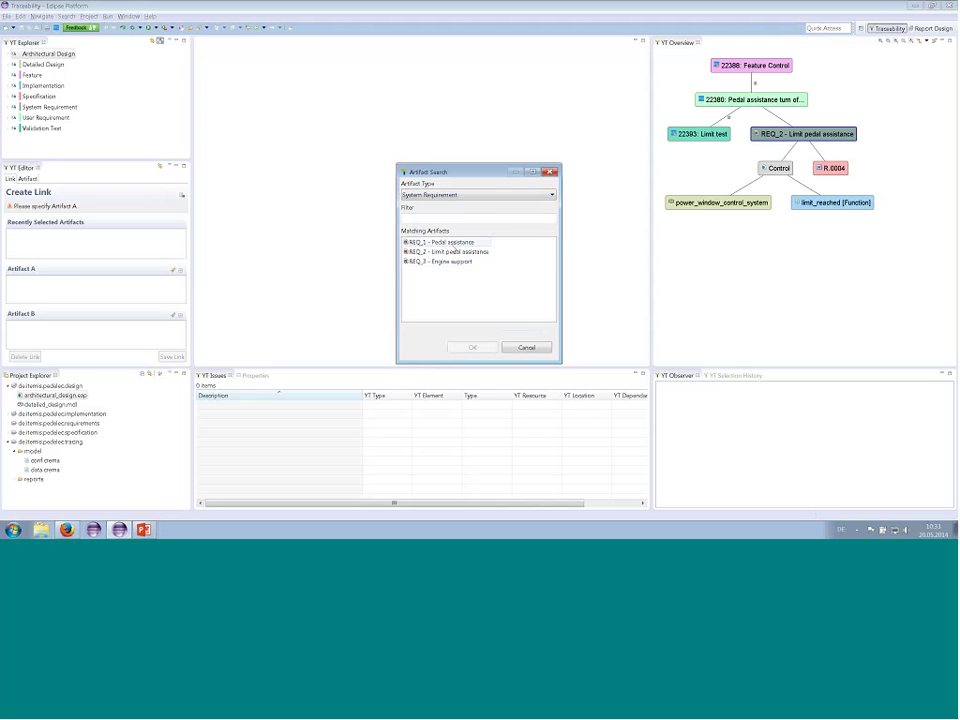
left_click(440, 242)
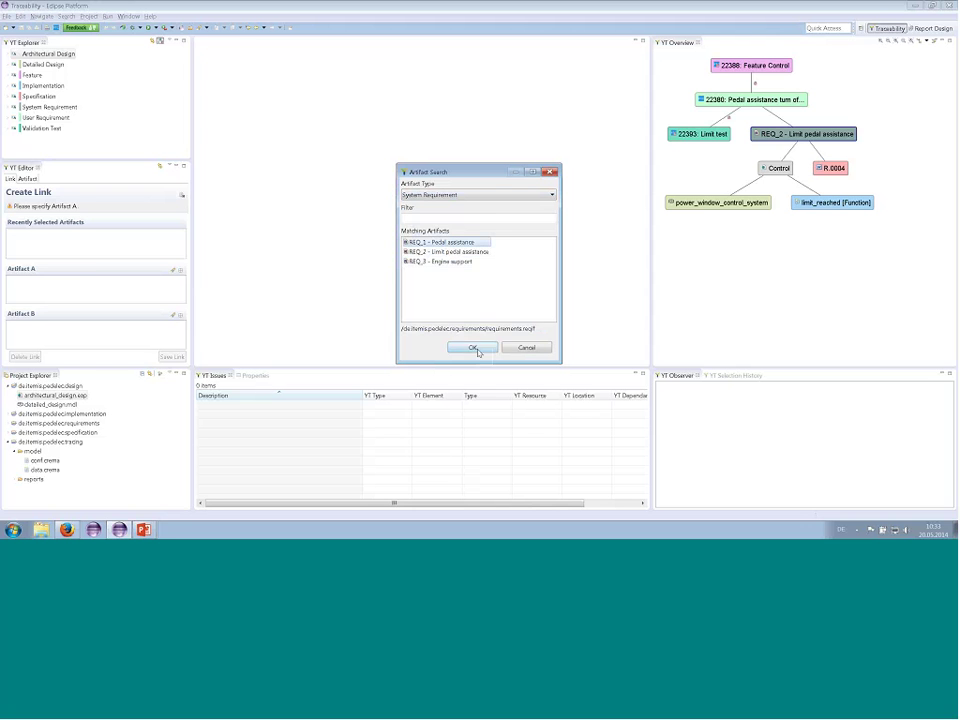
left_click(473, 347)
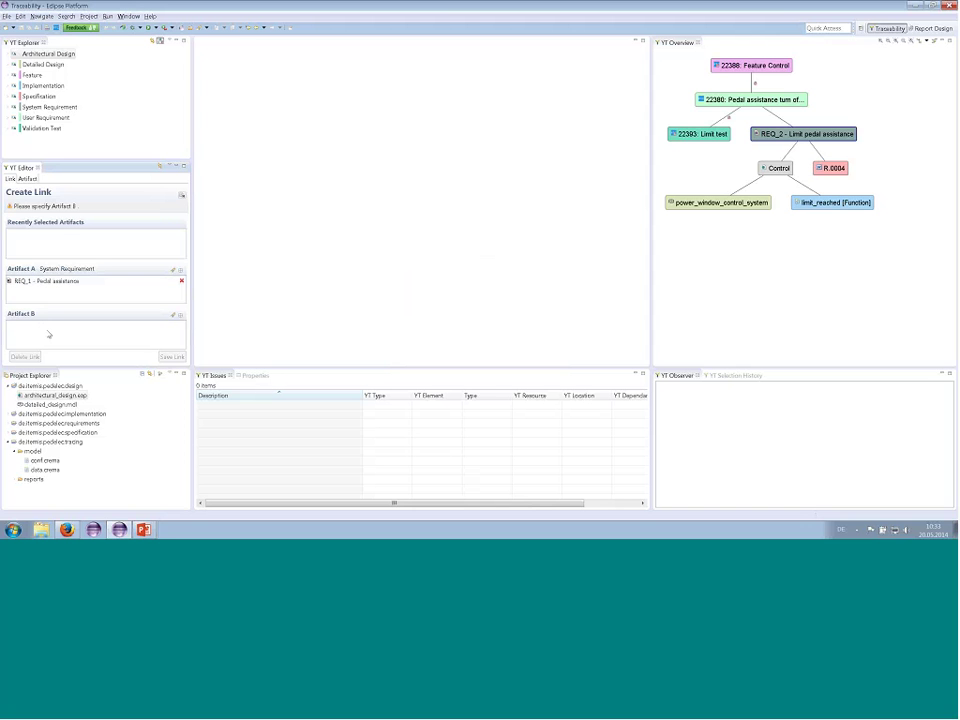
Step: Open architectural_design.eap and set the Battery component of the architecture package as Artifact B of the link
left_click(40, 395)
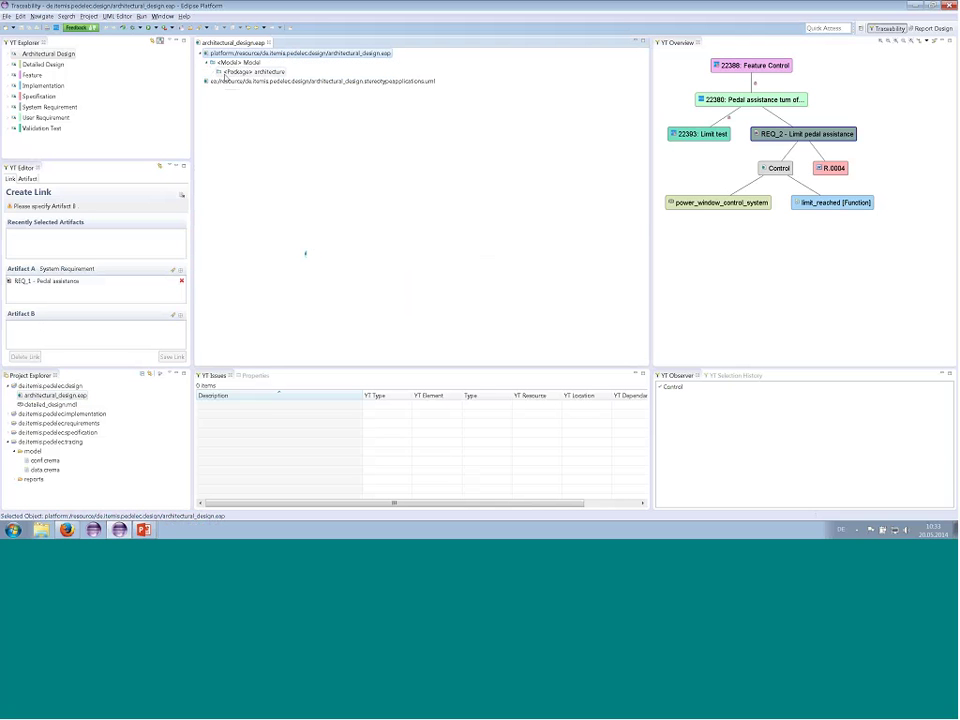
left_click(216, 74)
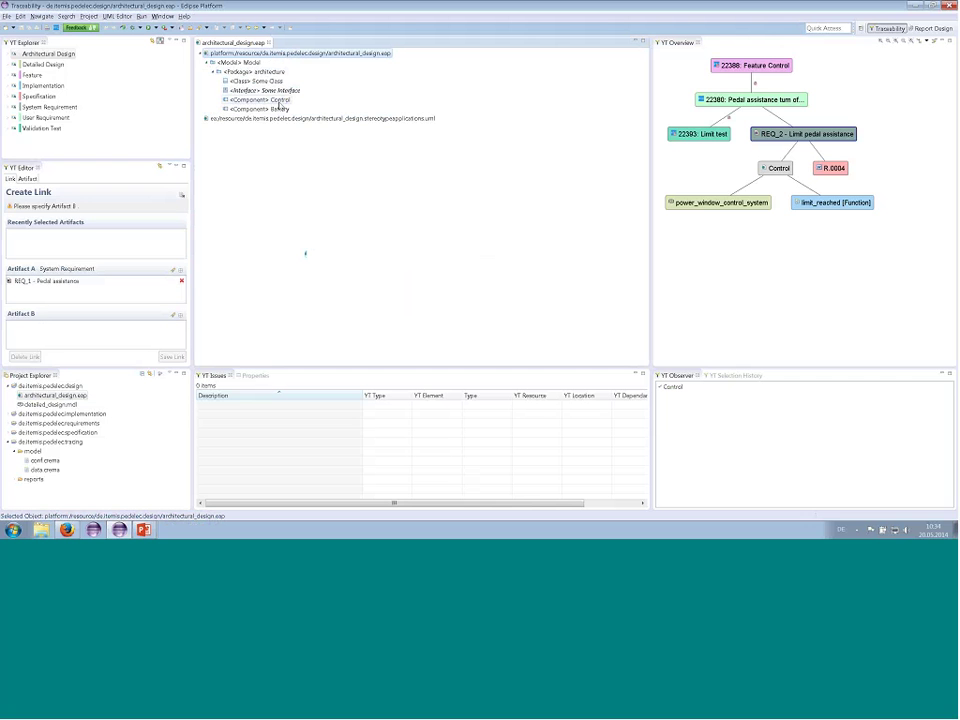
left_click(280, 108)
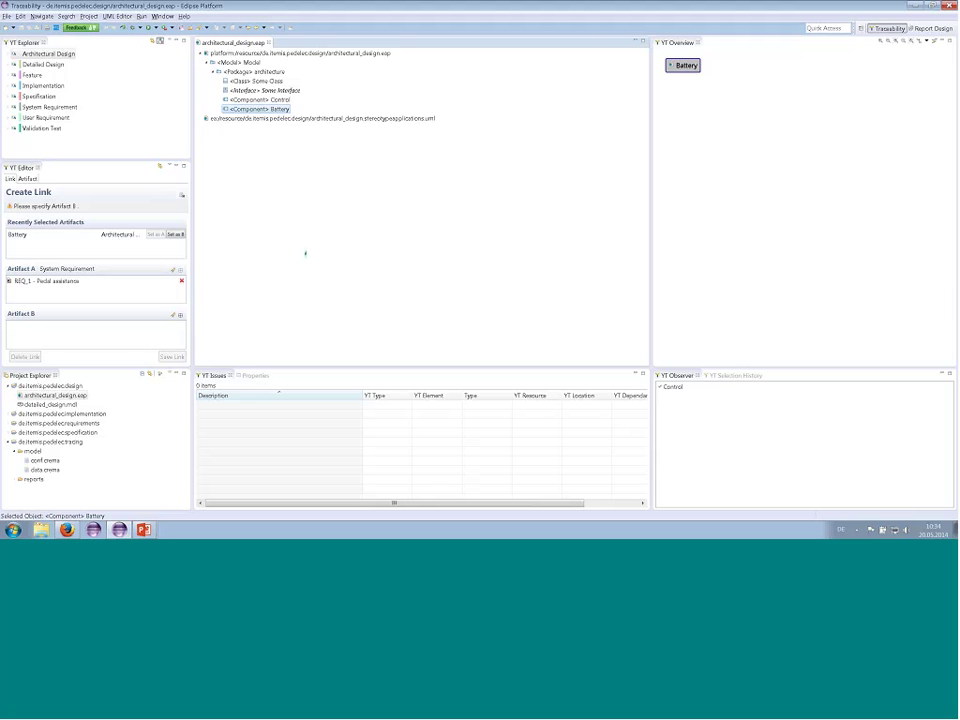
left_click(180, 315)
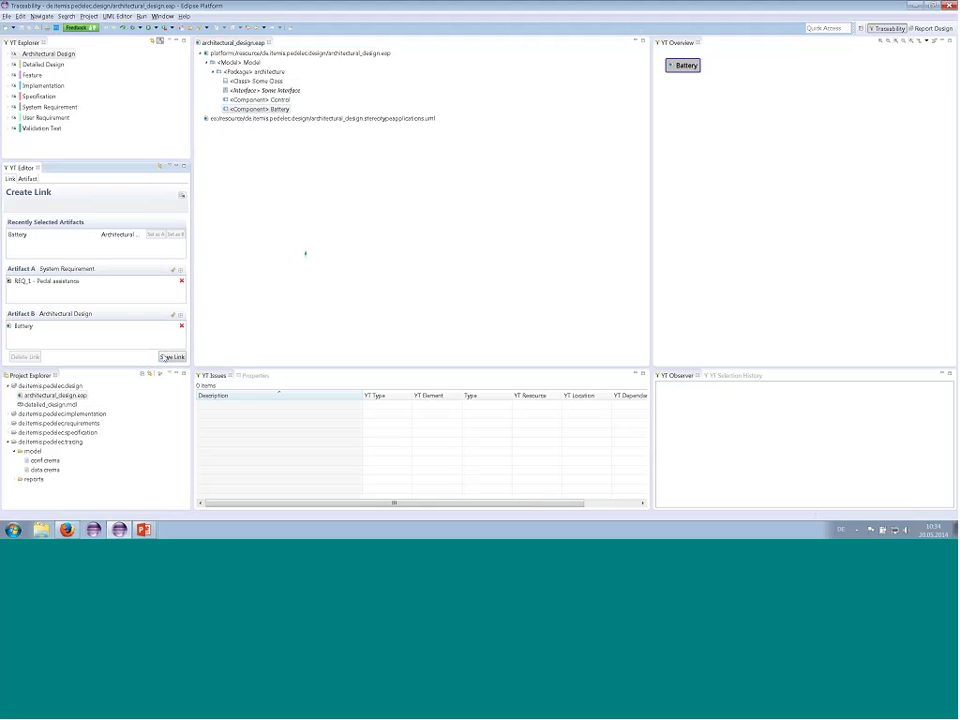
Step: Save the new link and expand the Architectural Design artifacts in the traceability explorer
left_click(166, 357)
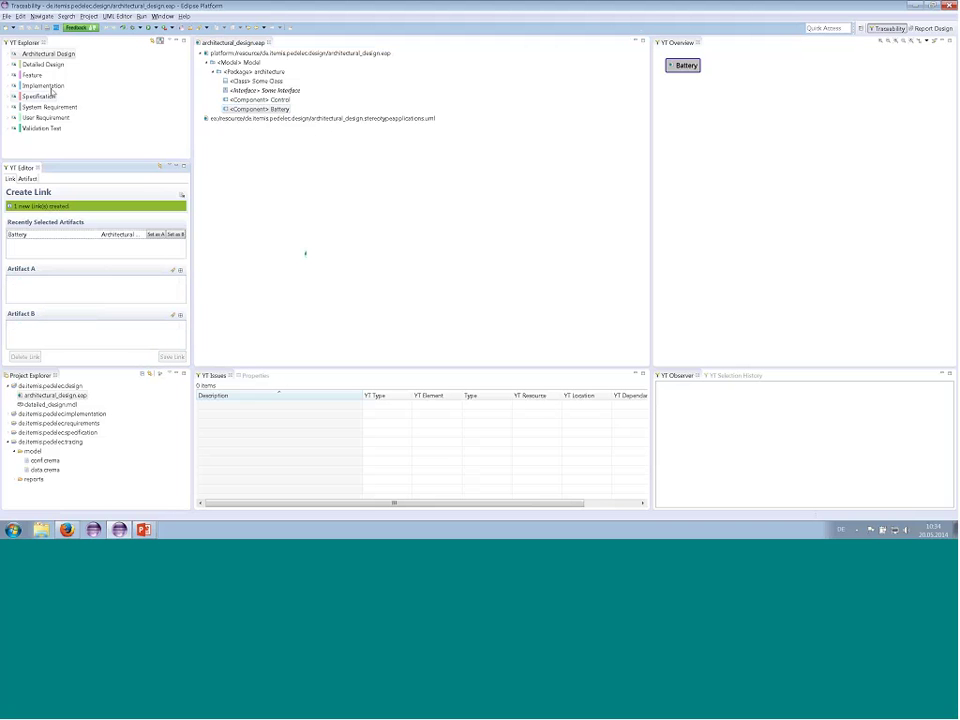
left_click(12, 54)
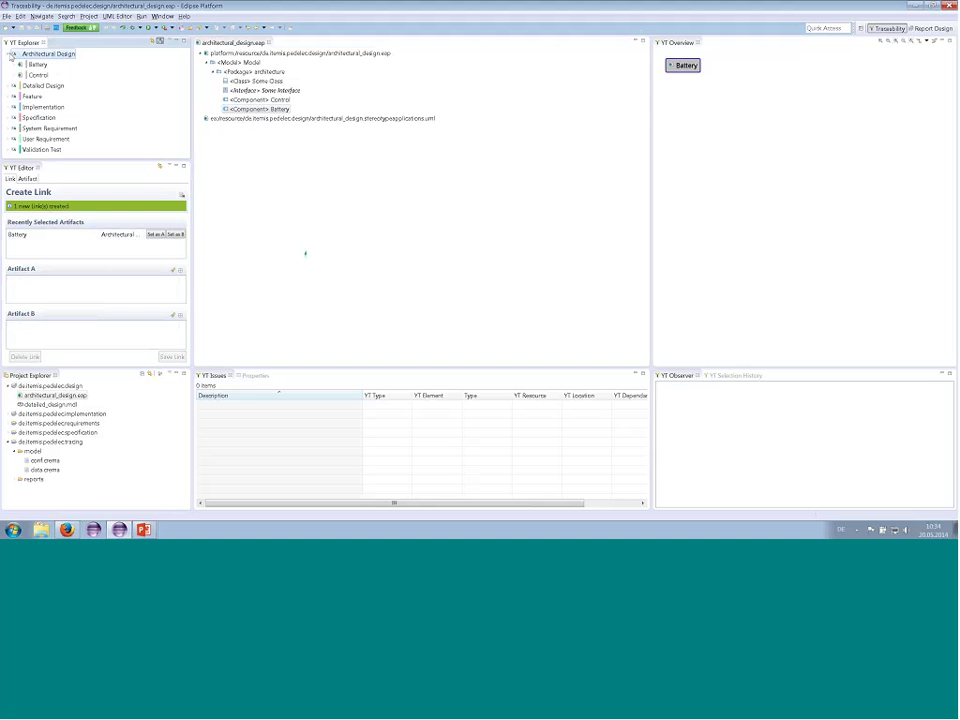
Step: View the traces of the Battery and Control components and expand Control's linked artifacts through REQ_2 down to requirement 22380
left_click(35, 64)
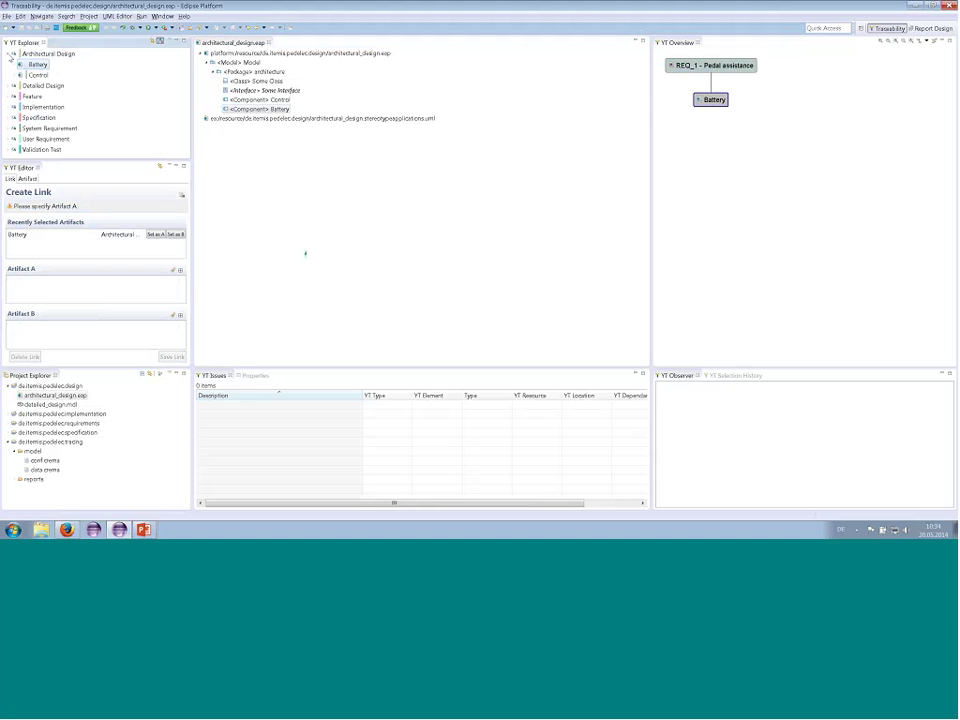
left_click(37, 75)
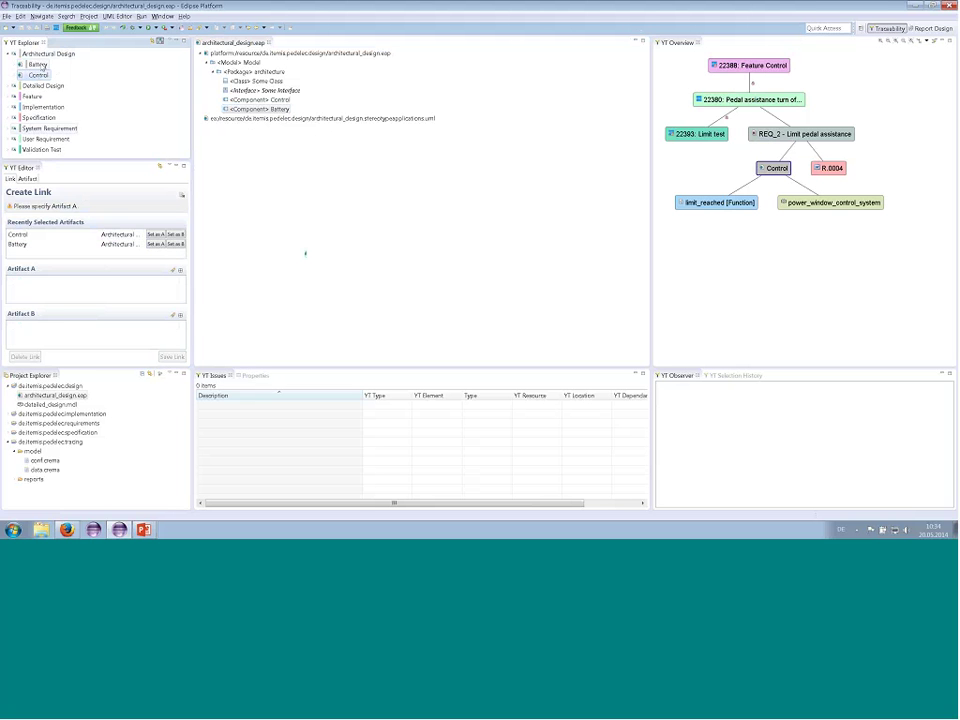
left_click(15, 76)
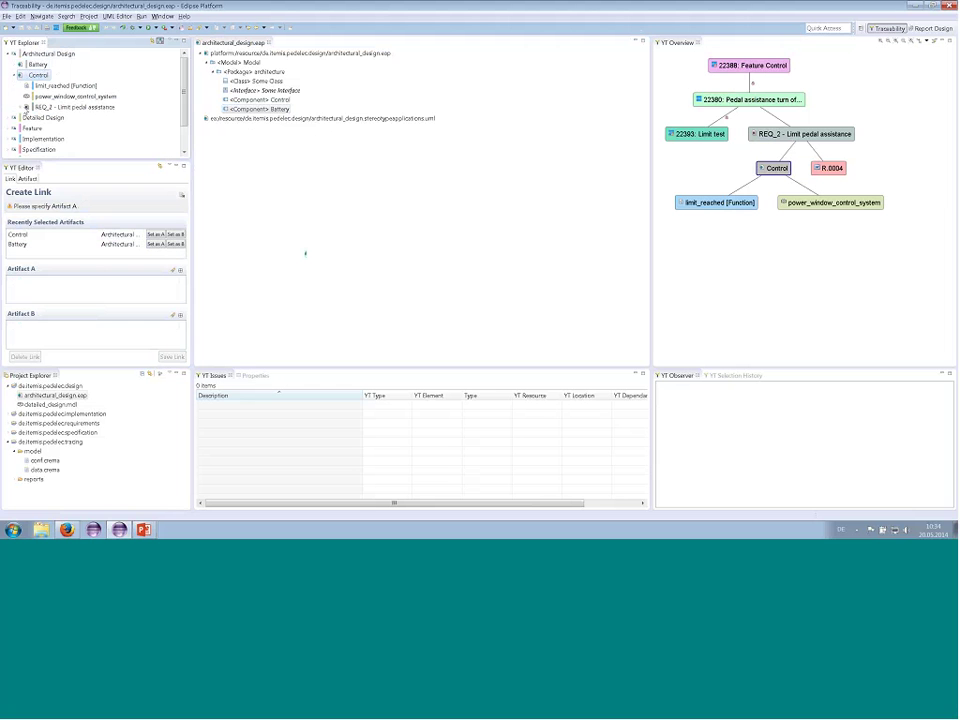
left_click(27, 107)
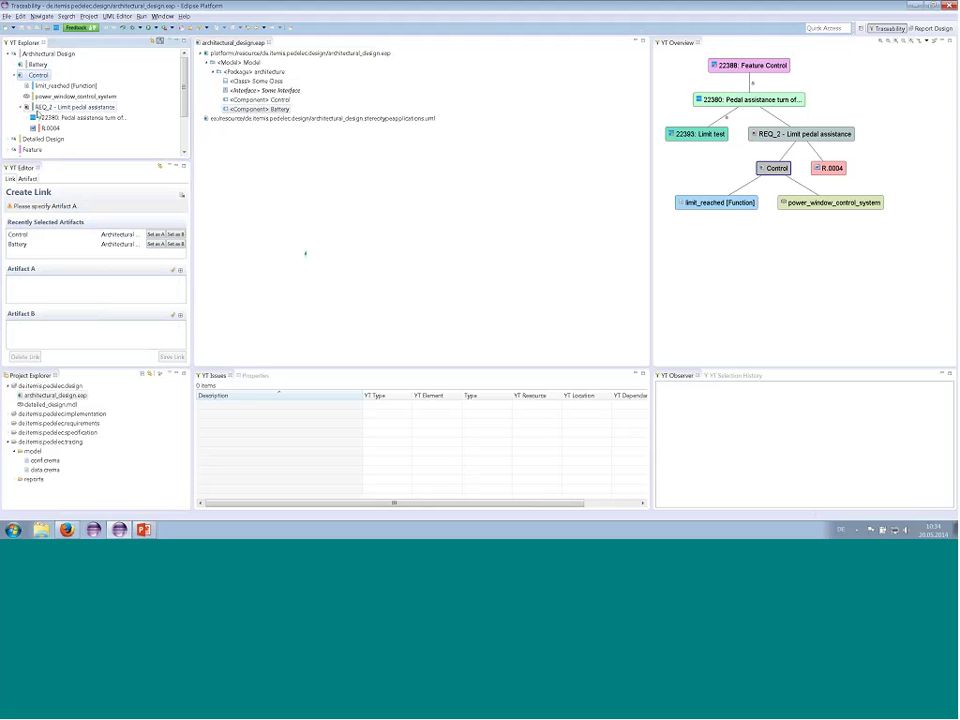
left_click(31, 118)
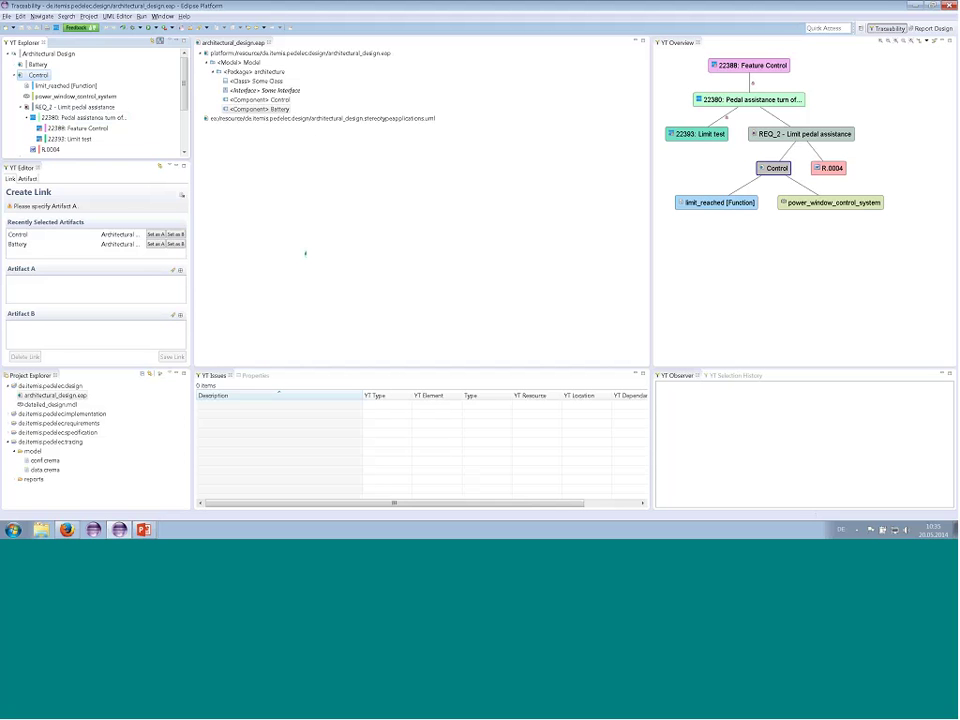
Step: Open user requirement 22380 in Integrity from the trace overview, accepting the saved login, and close the browser window after viewing it
left_click(761, 70)
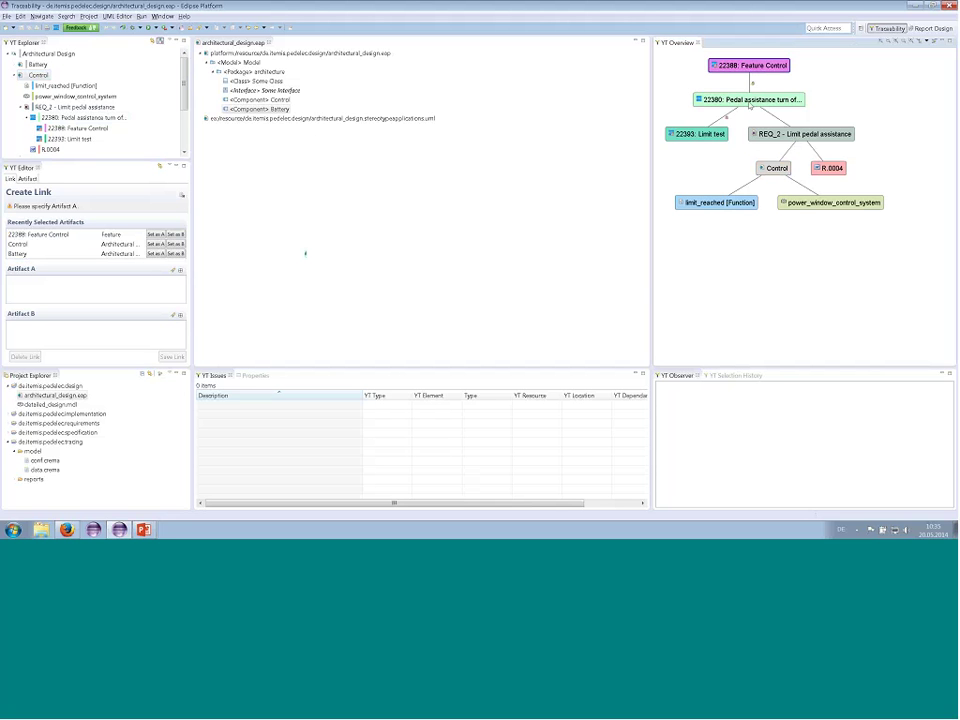
left_click(750, 103)
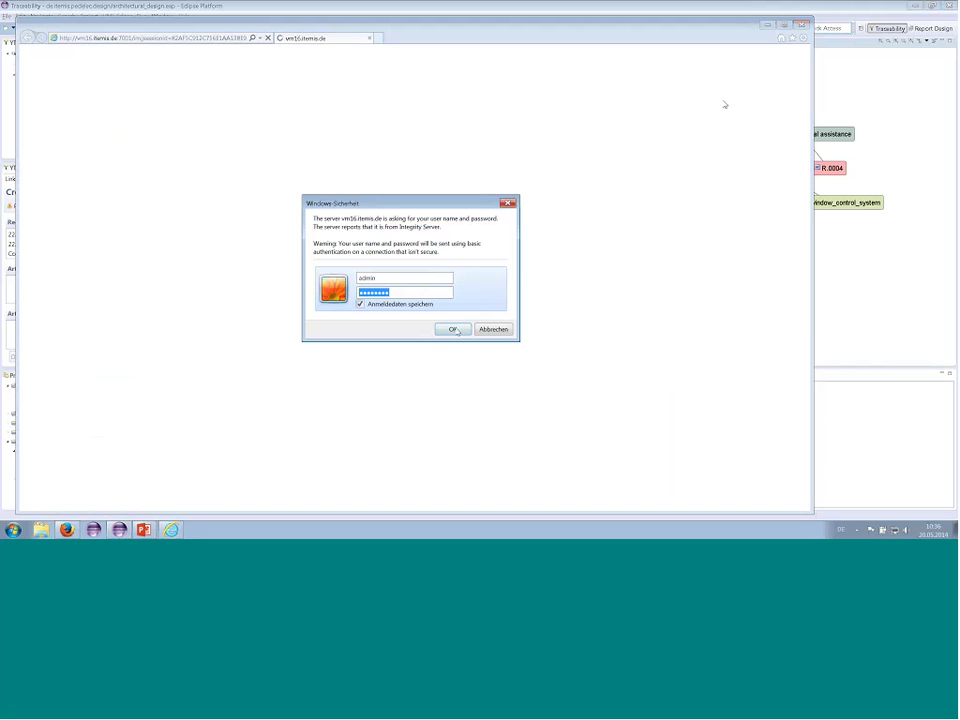
left_click(452, 329)
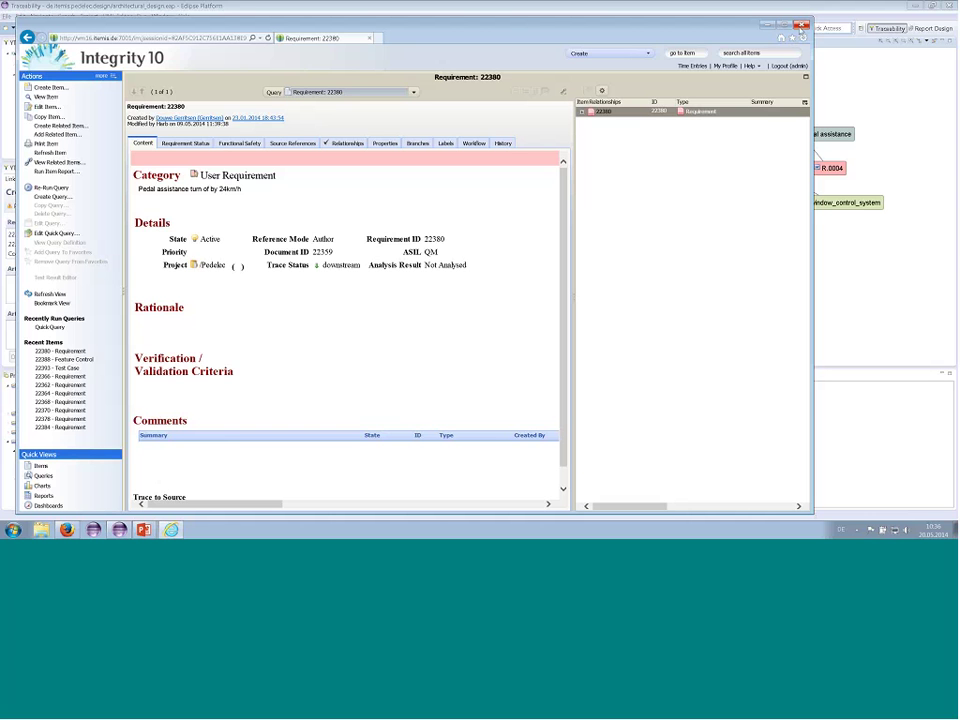
left_click(801, 24)
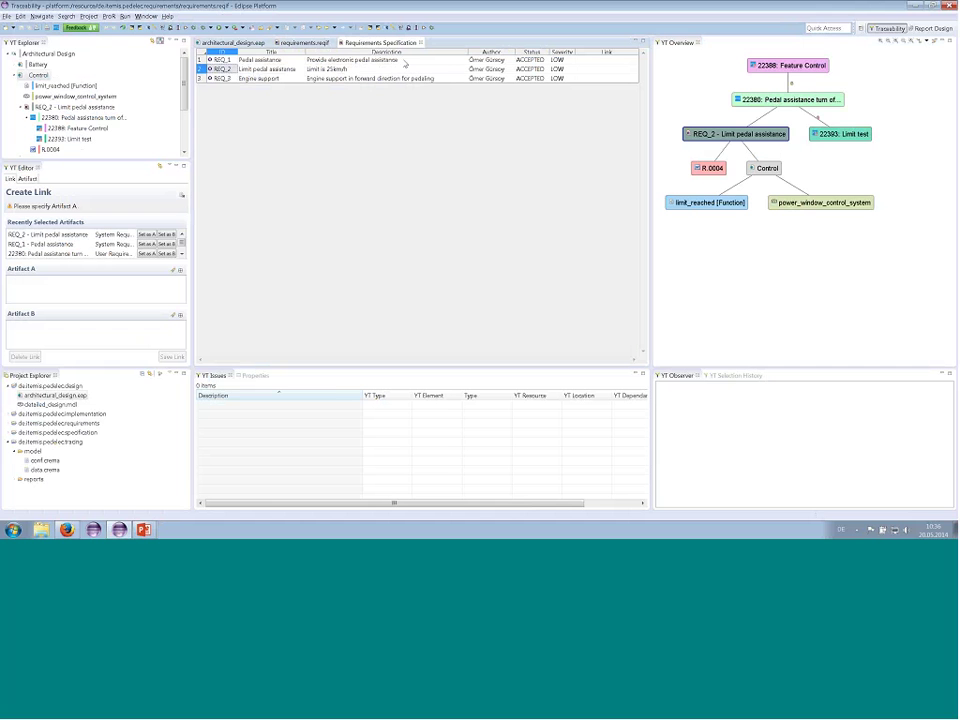
Step: Open R.0004 in the Word specification, shrink the document window beside the trace overview, and select R.0003 and R.0004 to view their traces
left_click(758, 143)
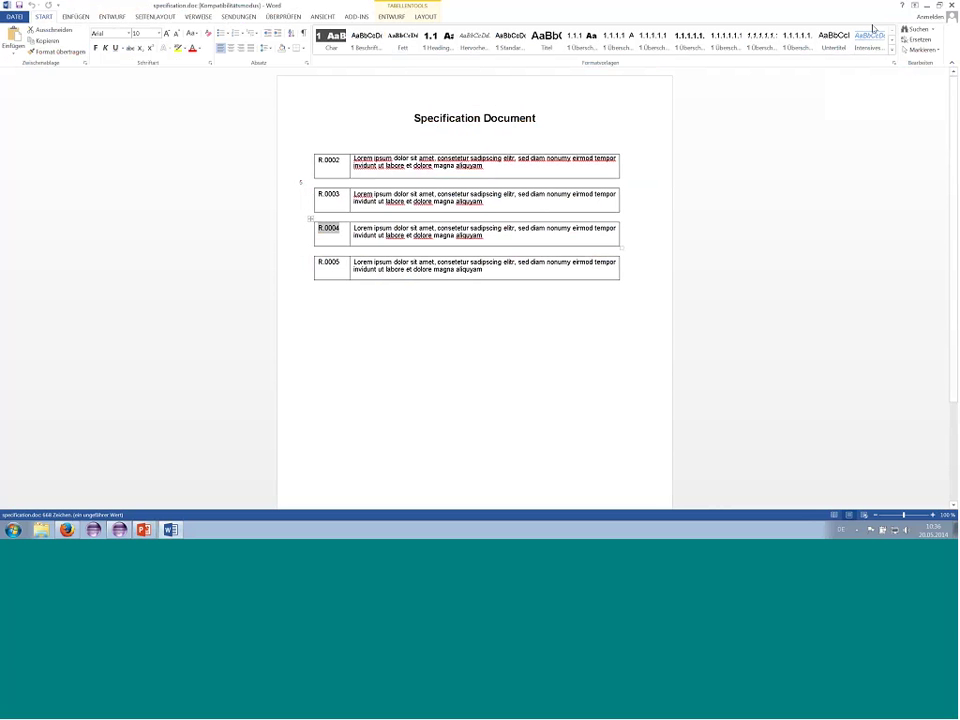
left_click_drag(705, 4, 350, 206)
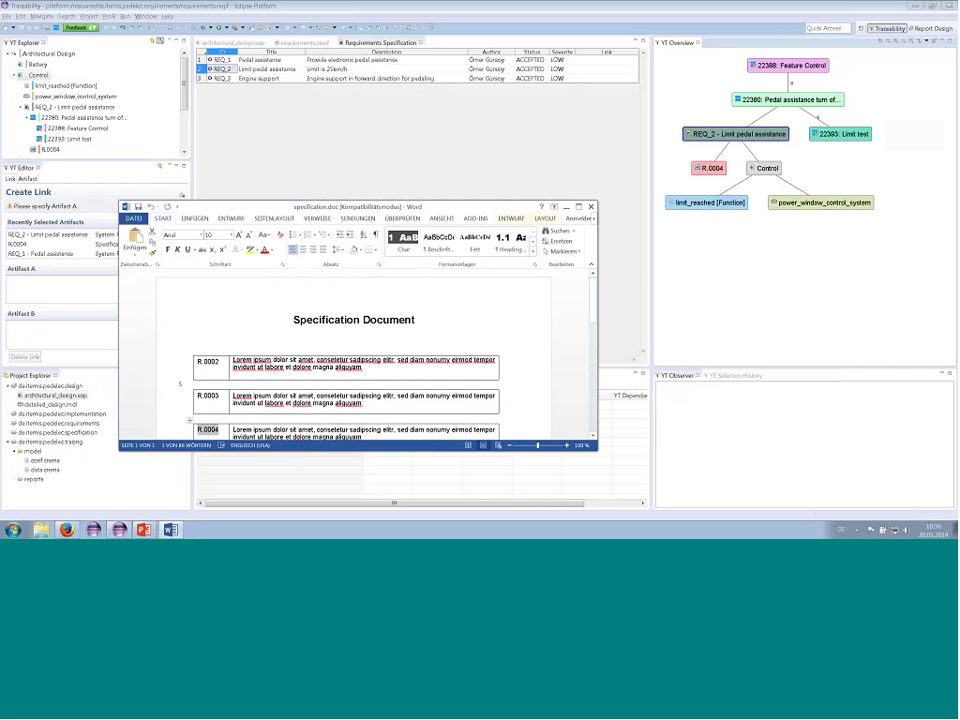
left_click(211, 396)
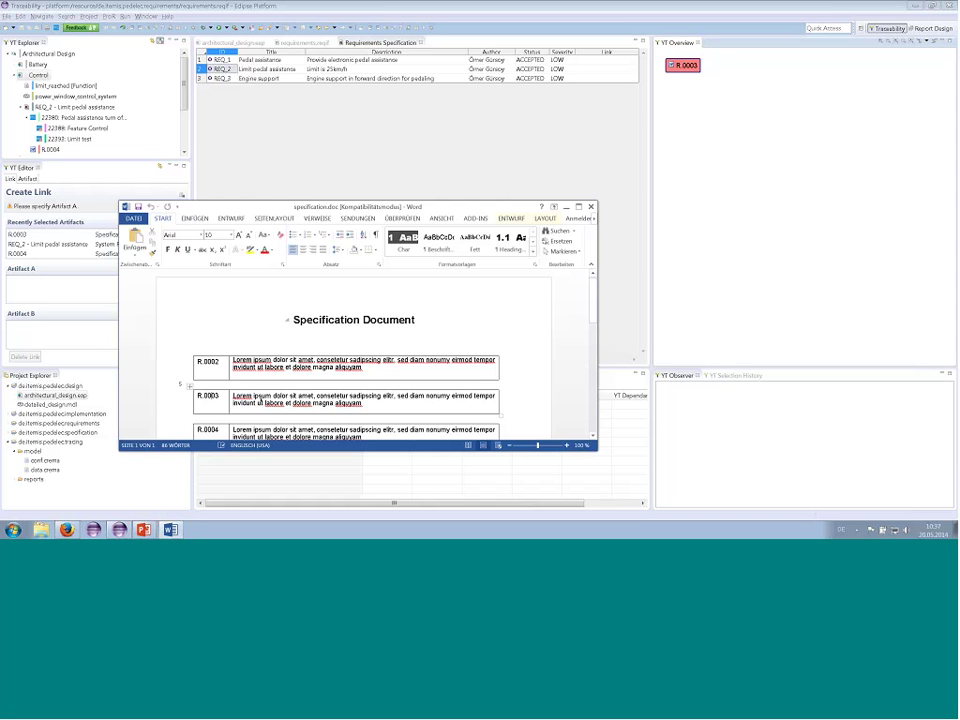
left_click(208, 430)
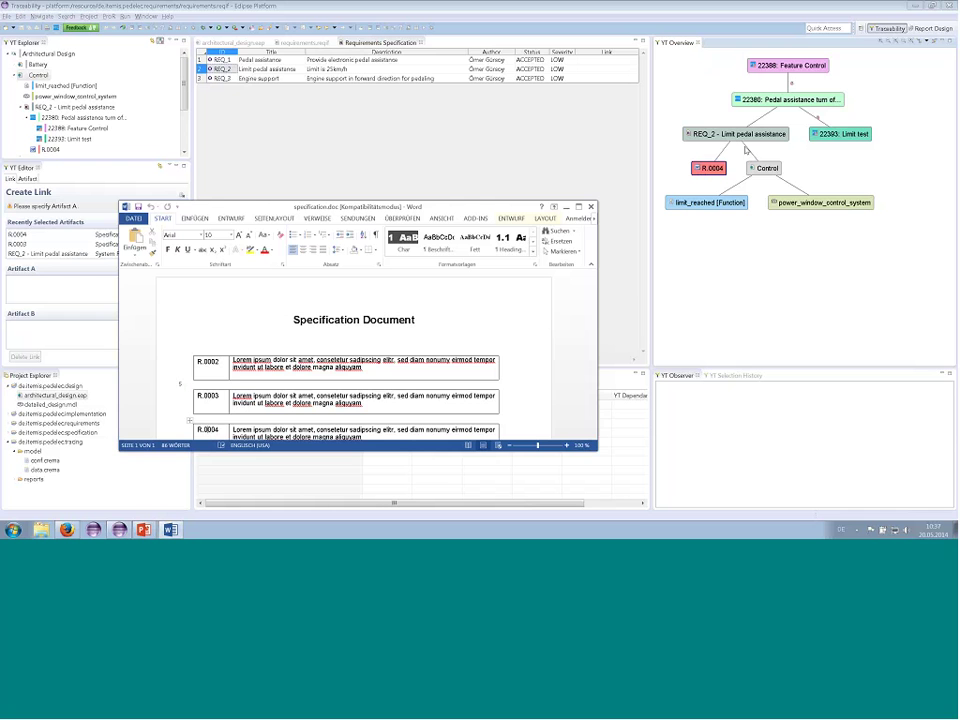
Step: Return to the Control component in the architectural design and close the architecture model and both requirements editors
double_click(762, 168)
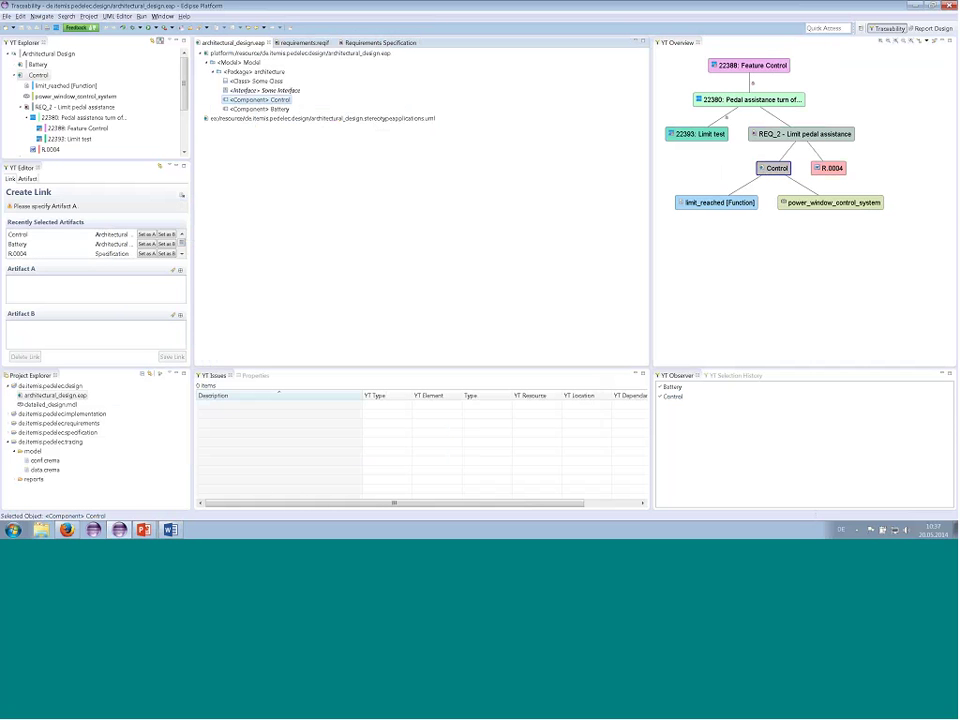
left_click(280, 44)
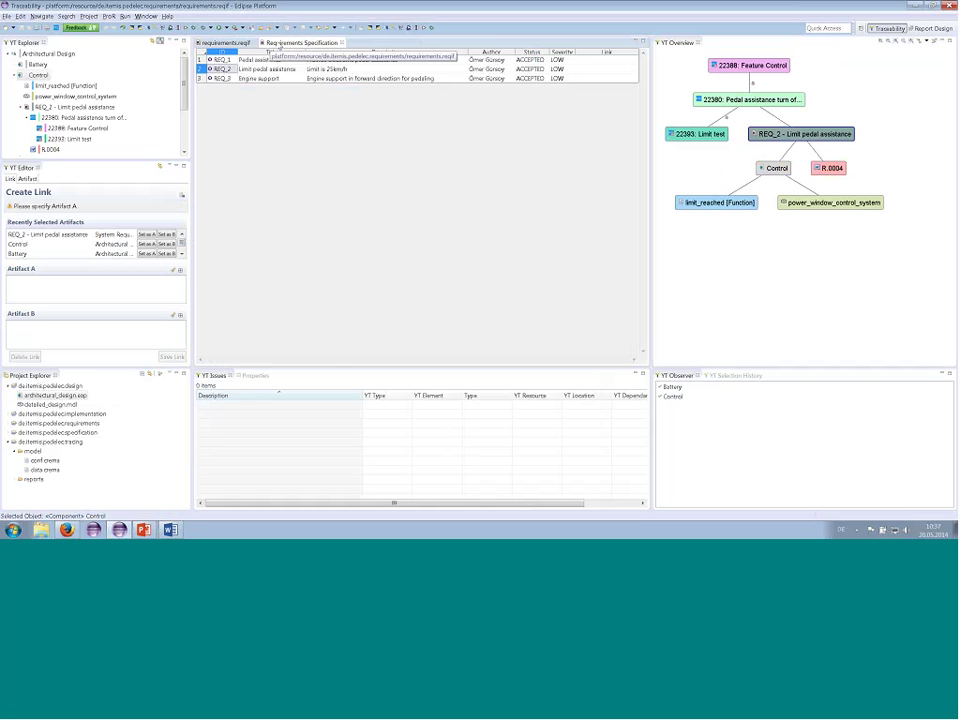
middle_click(266, 45)
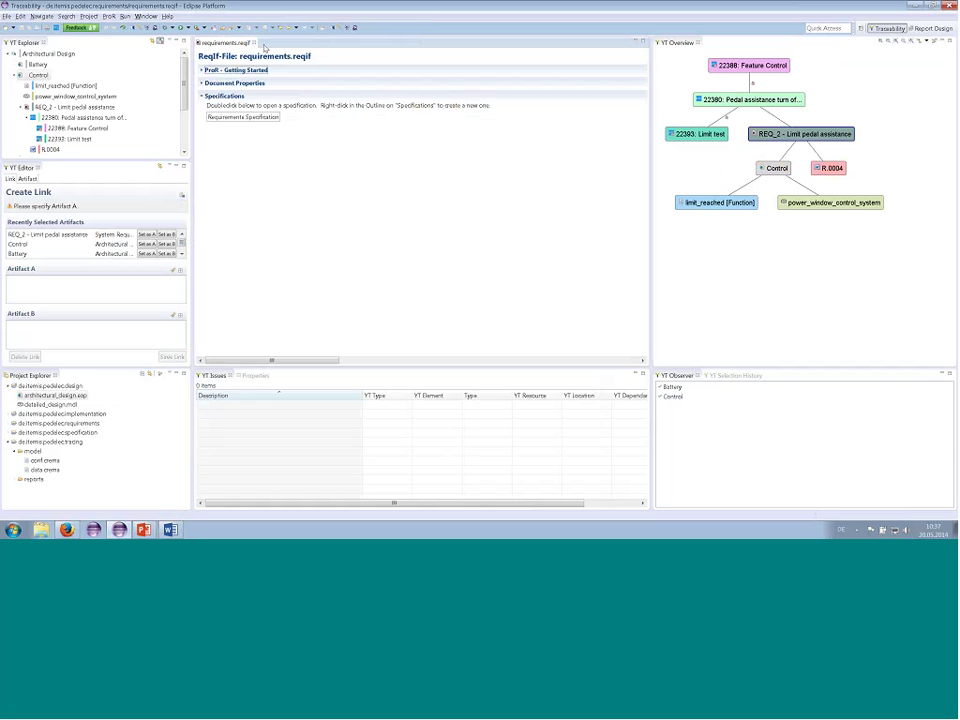
middle_click(262, 45)
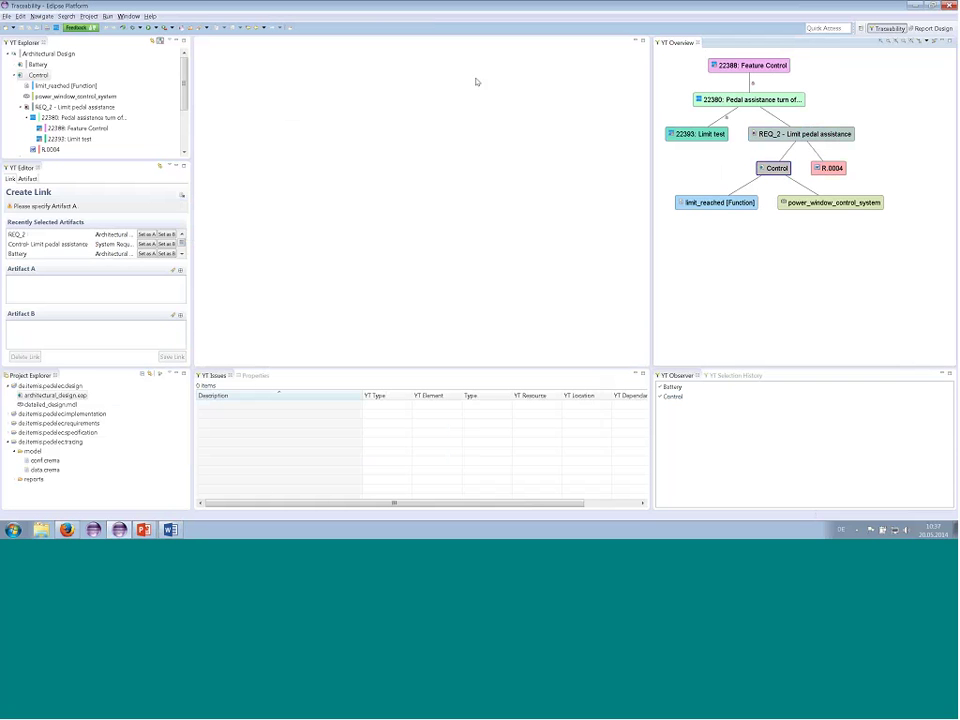
Step: Open the sources of Control, the limit_reached function and power_window_control_system from the trace overview
double_click(776, 168)
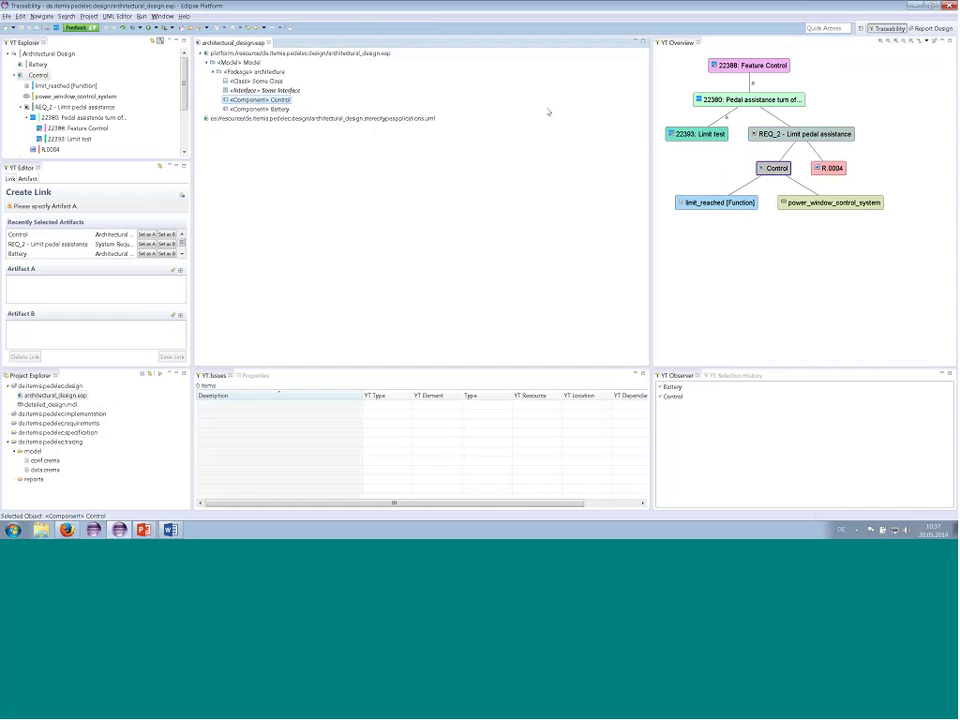
double_click(737, 204)
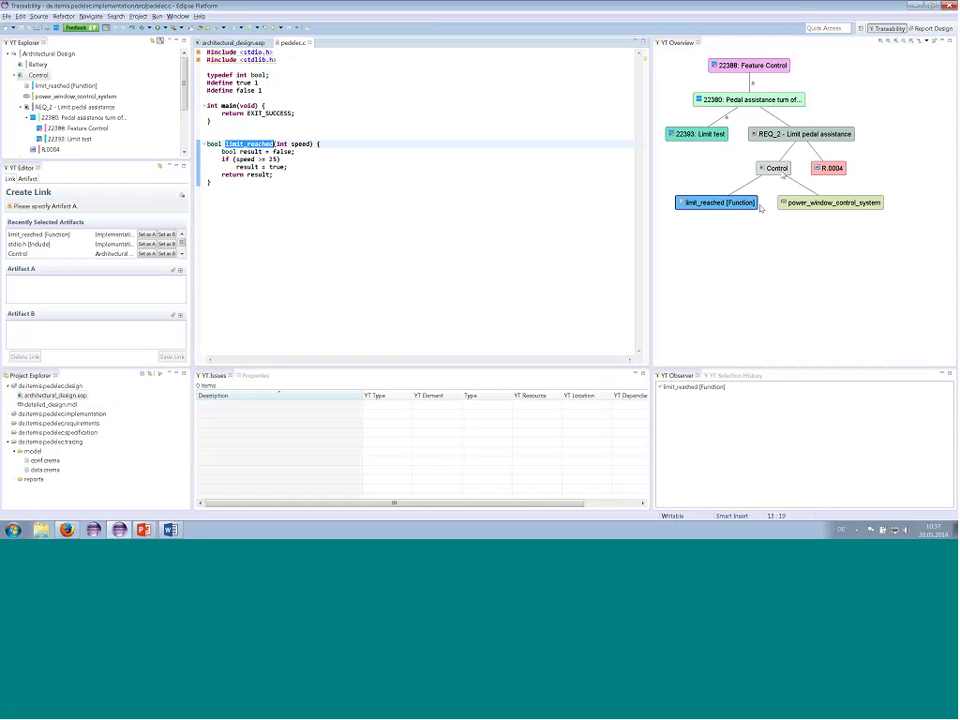
double_click(777, 168)
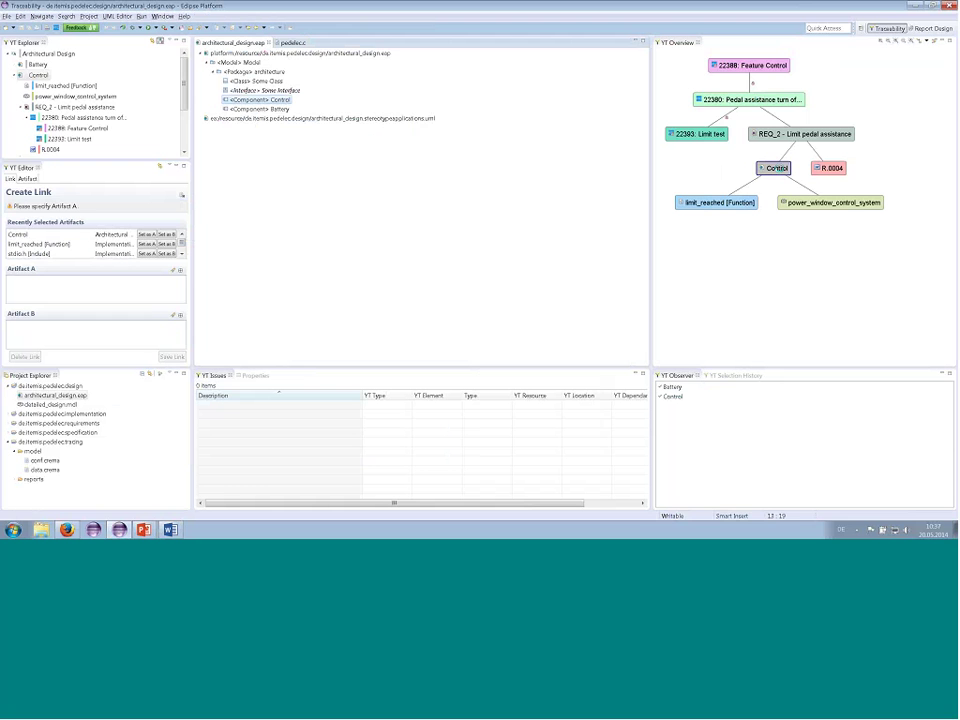
double_click(851, 207)
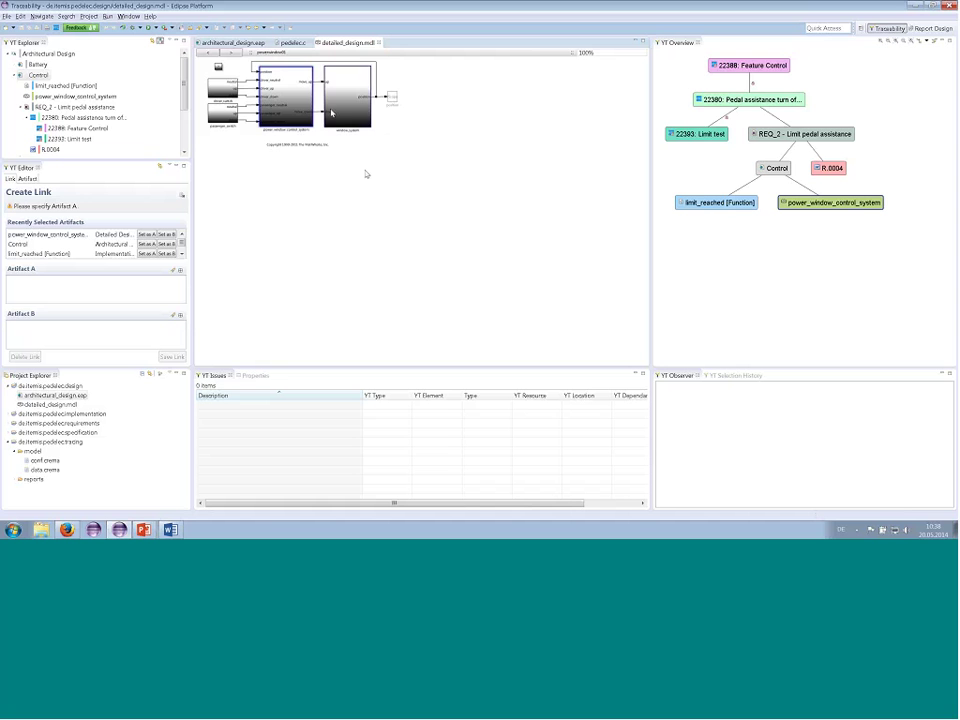
Step: Drill down through the power_window_control_system block to its mutually_exclusive subsystem, and return to the top level of the detailed design
double_click(304, 104)
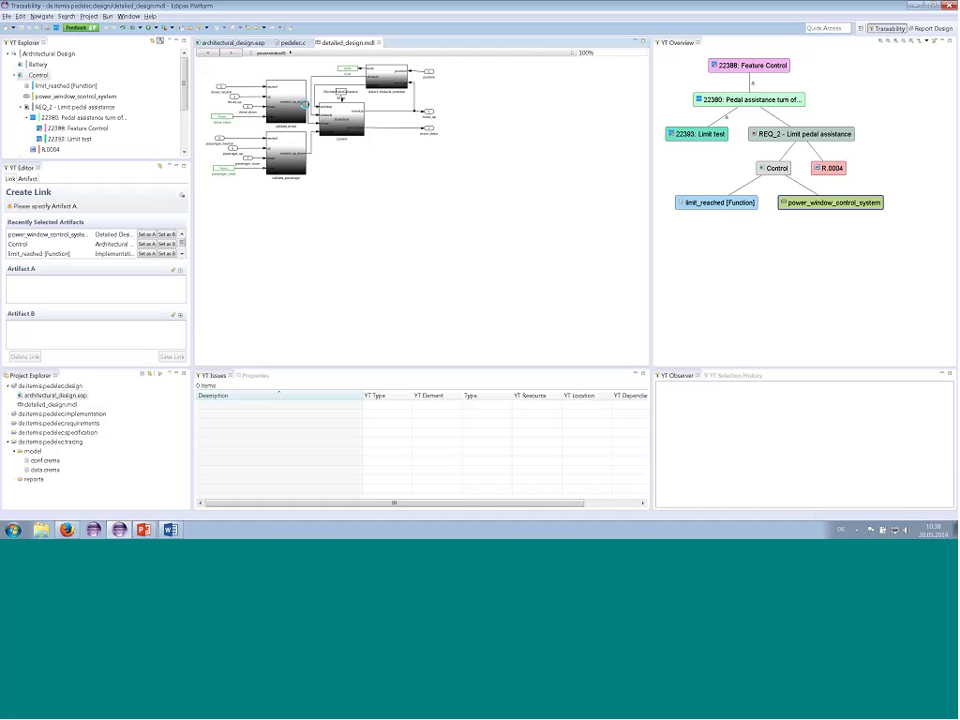
double_click(304, 103)
double_click(304, 103)
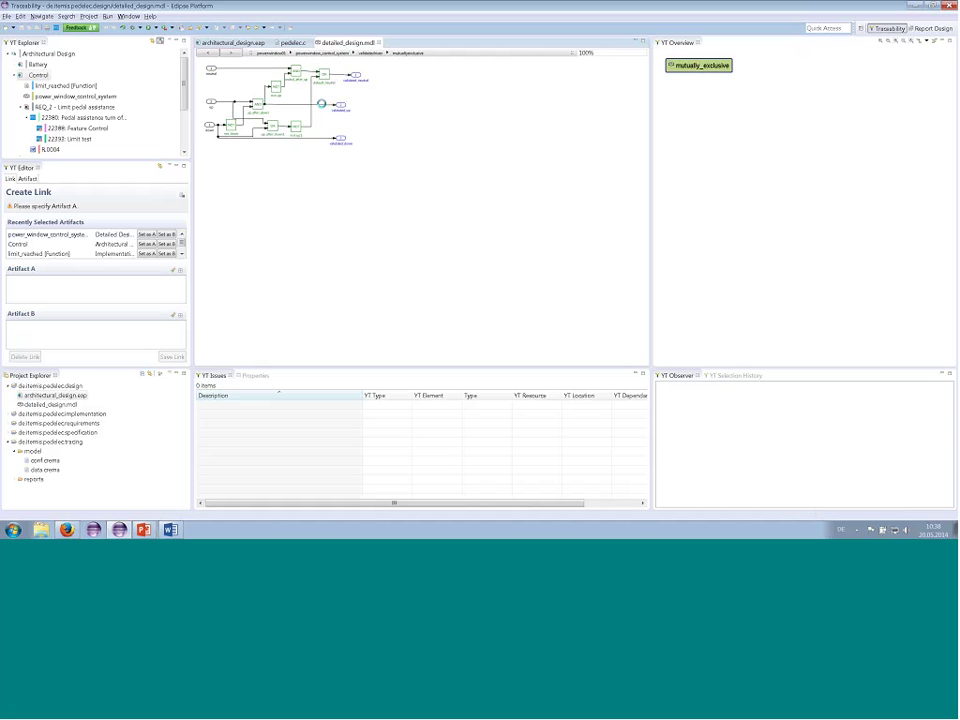
left_click(272, 52)
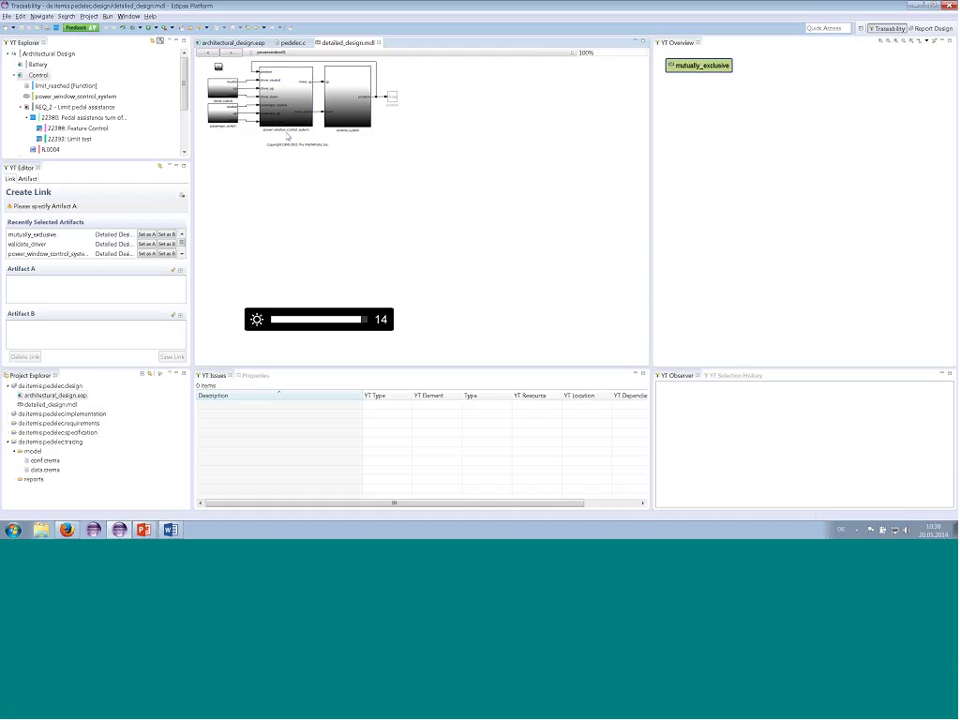
Step: Compare the traces of the power_window_control_system and window_system blocks by selecting them in the detailed design diagram
left_click(291, 97)
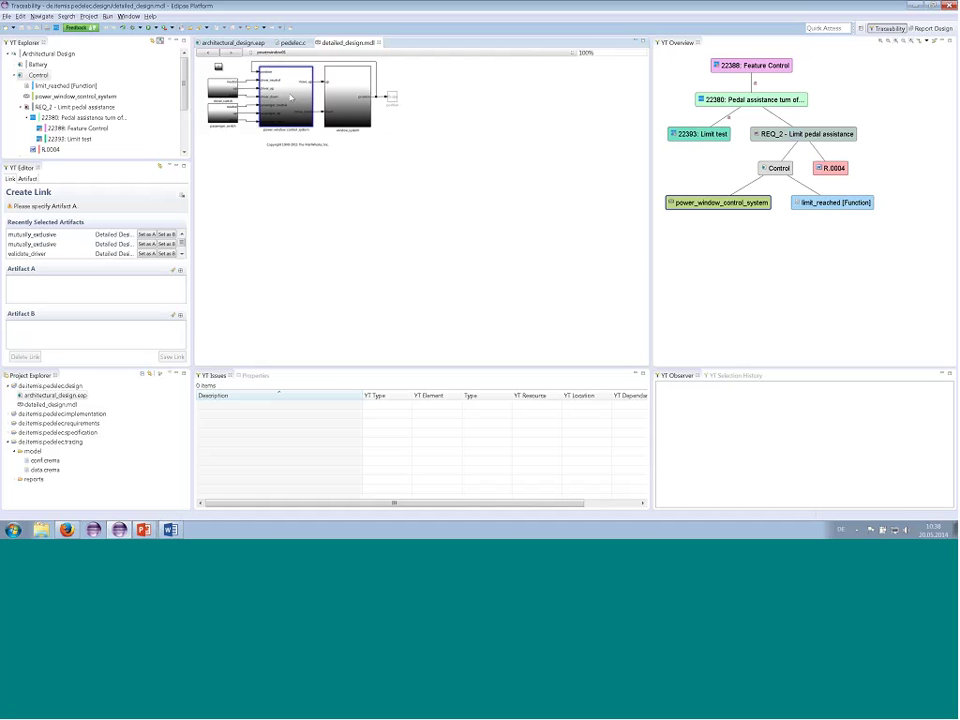
left_click(220, 72)
left_click(350, 100)
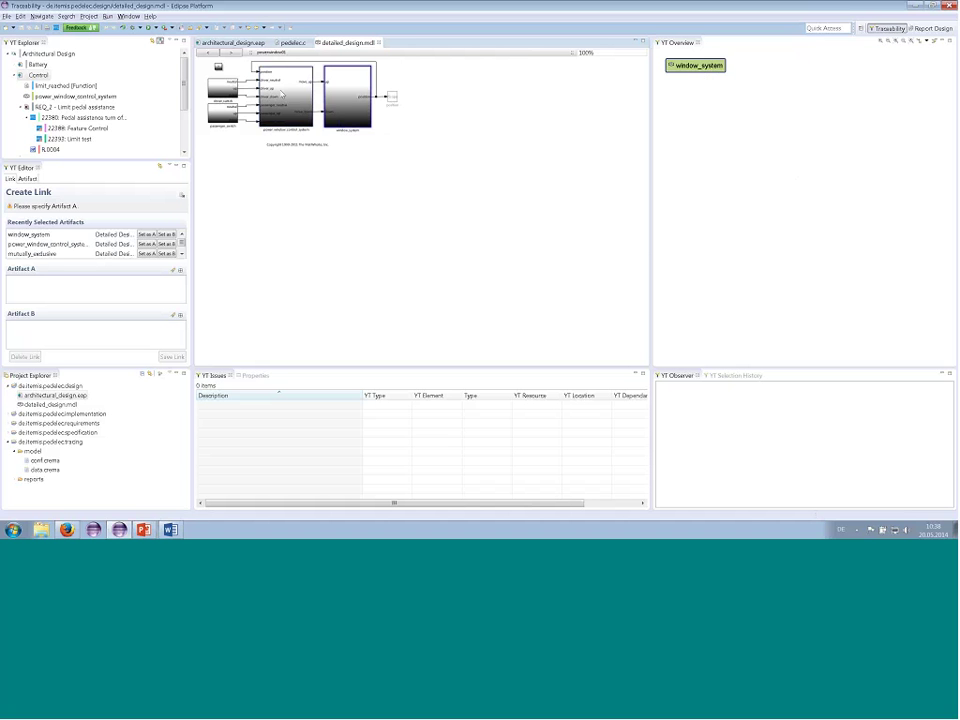
left_click(282, 93)
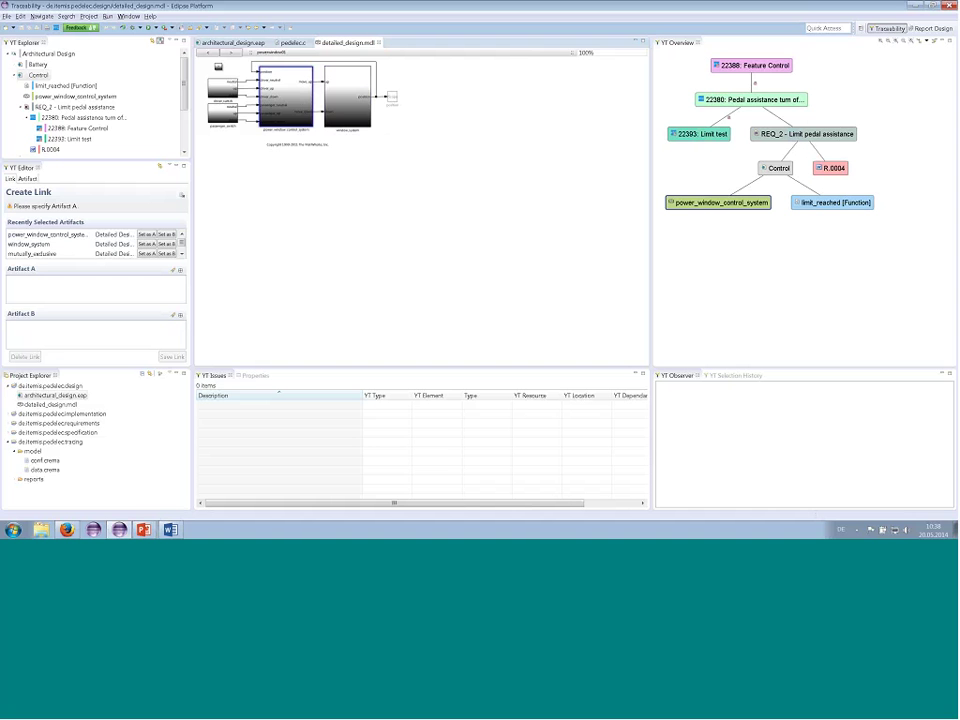
Step: Close the detailed_design.mdl, pedelec.c and architectural_design.eap editors and collapse the Control artifact in the traceability explorer
left_click(380, 44)
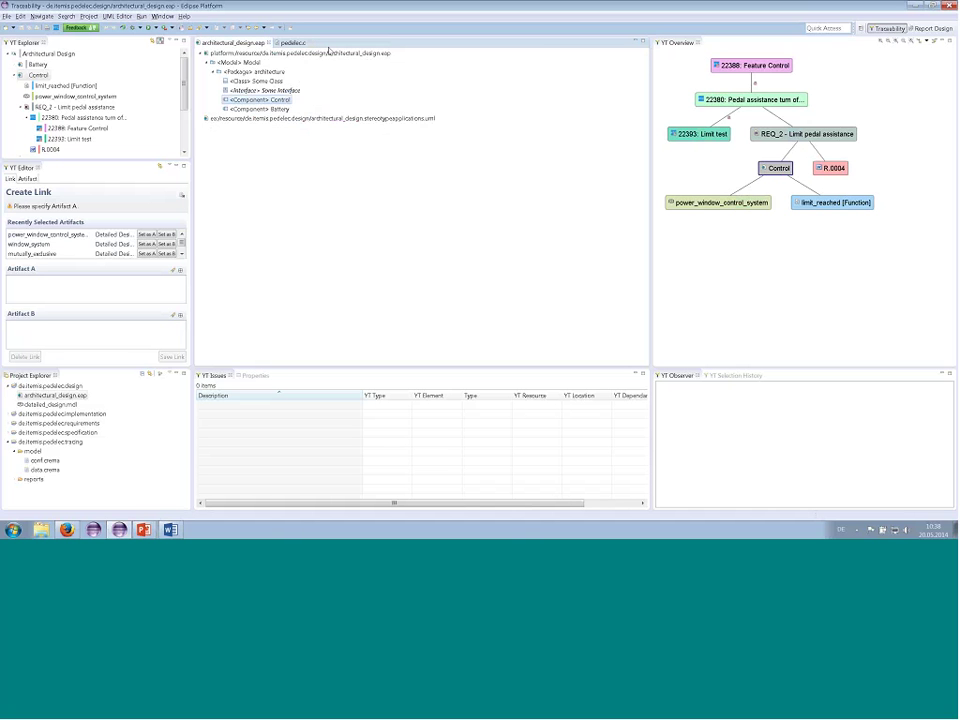
left_click(308, 45)
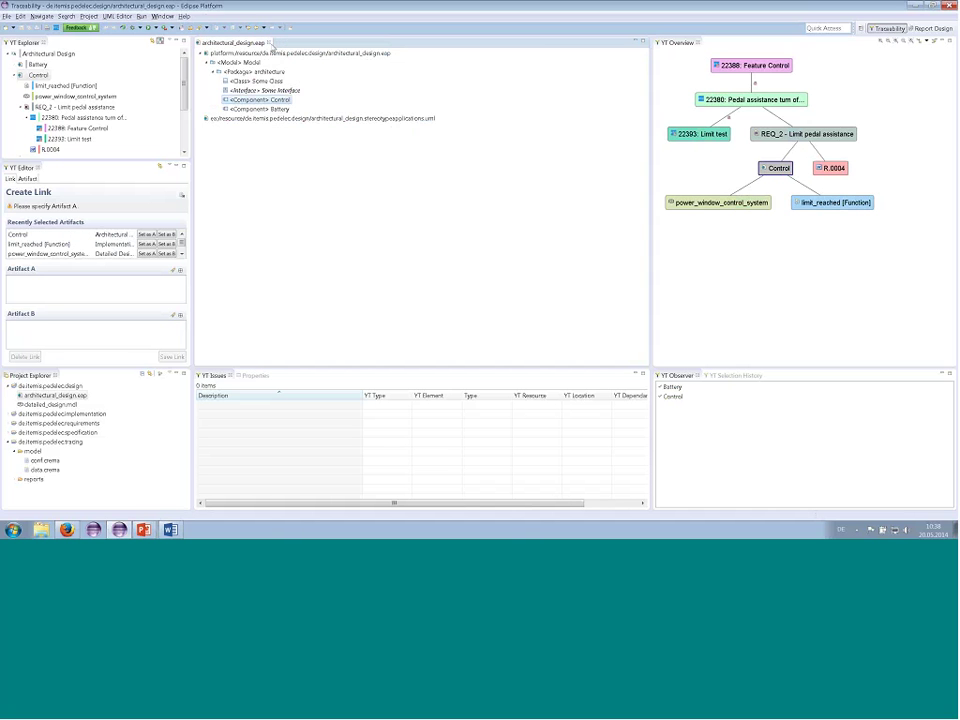
left_click(268, 43)
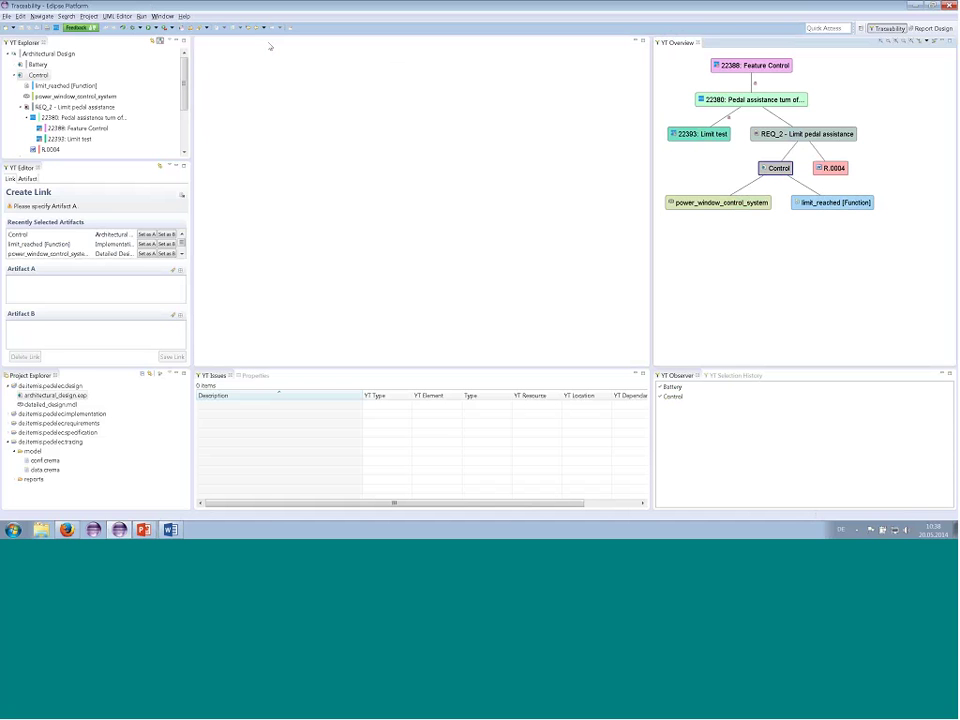
left_click(14, 76)
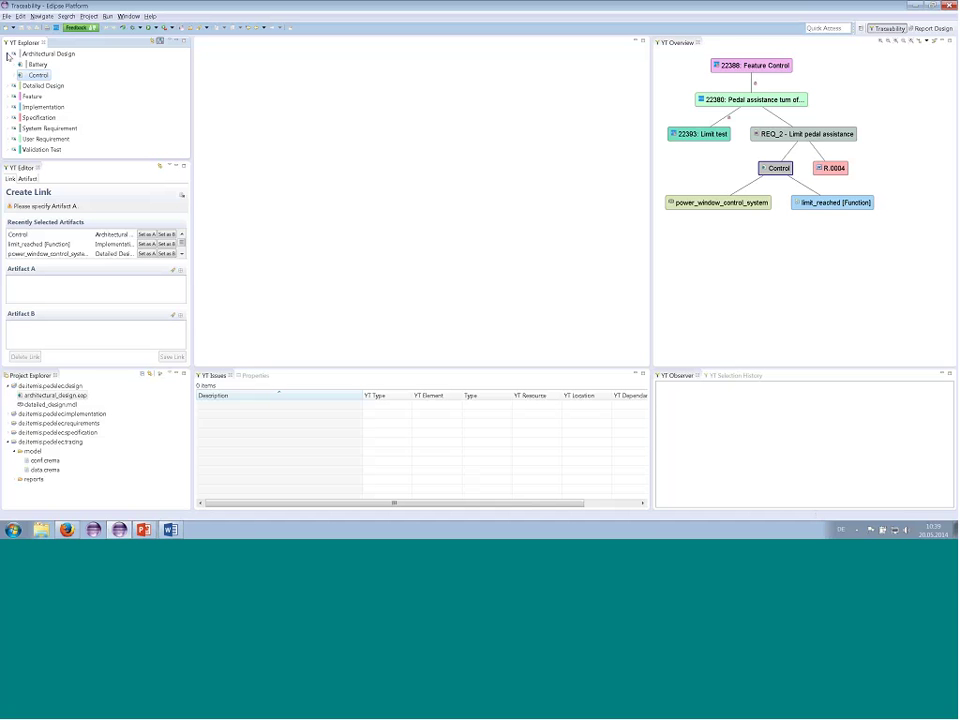
Step: Create a new traceability explorer filter named sr2ad in the filter configuration
left_click(172, 41)
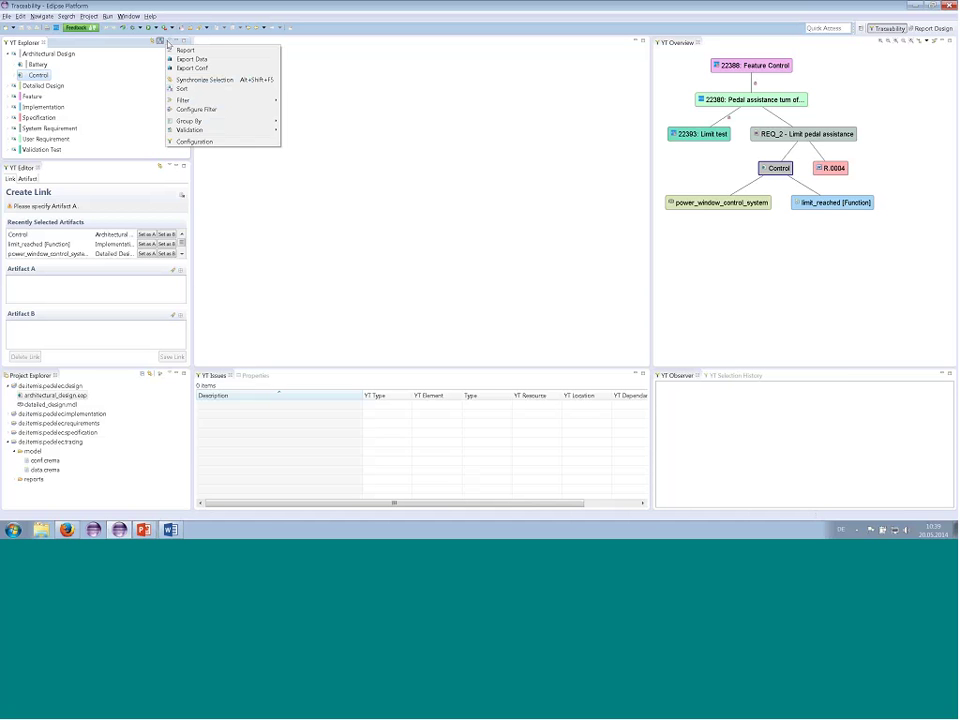
mouse_move(217, 124)
left_click(229, 112)
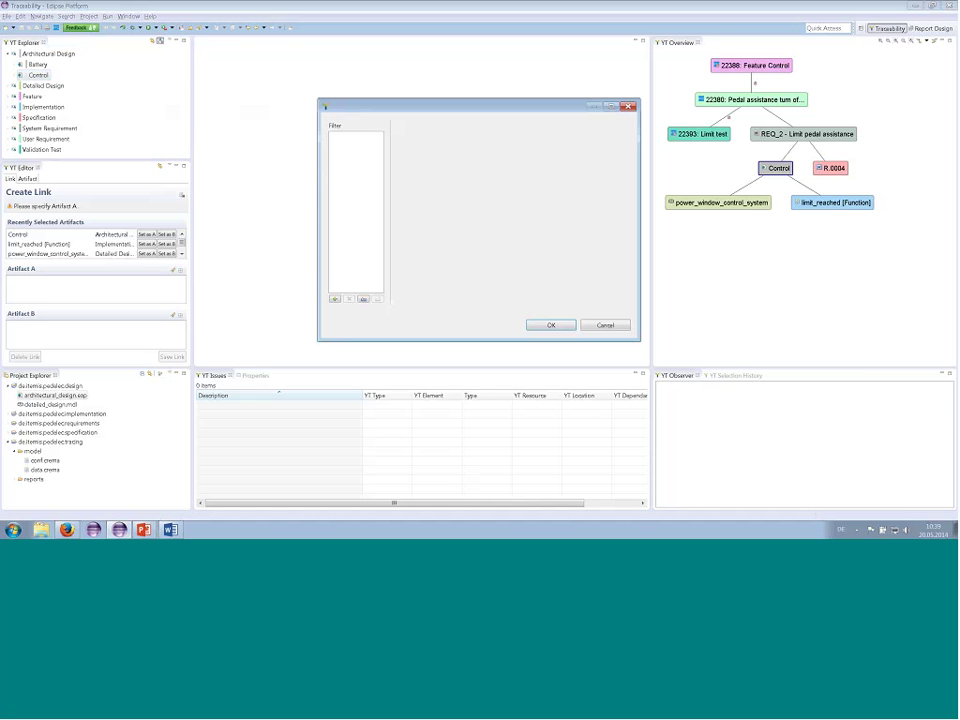
left_click(335, 299)
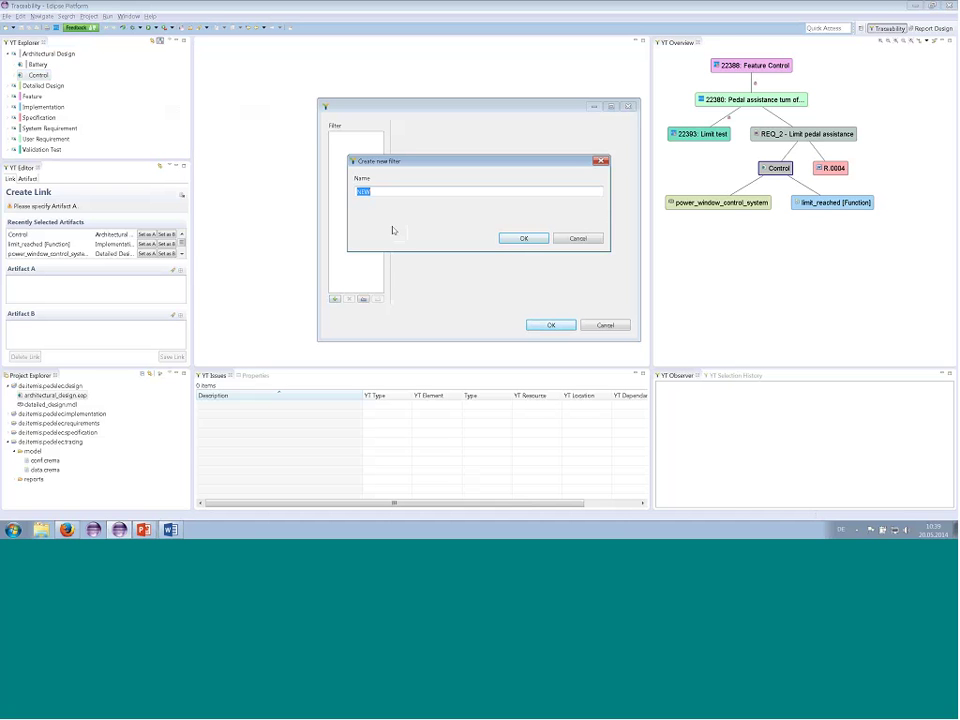
type("dr2sd")
left_click(523, 238)
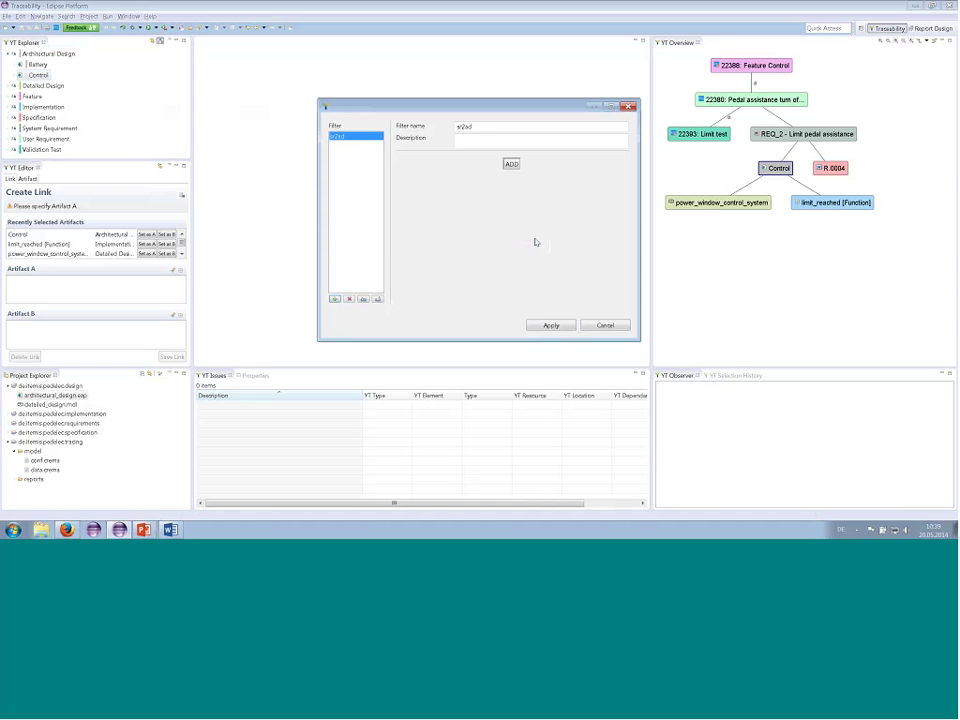
Step: Add a link condition to the sr2ad filter whose Artifact A type is System Requirement
left_click(511, 164)
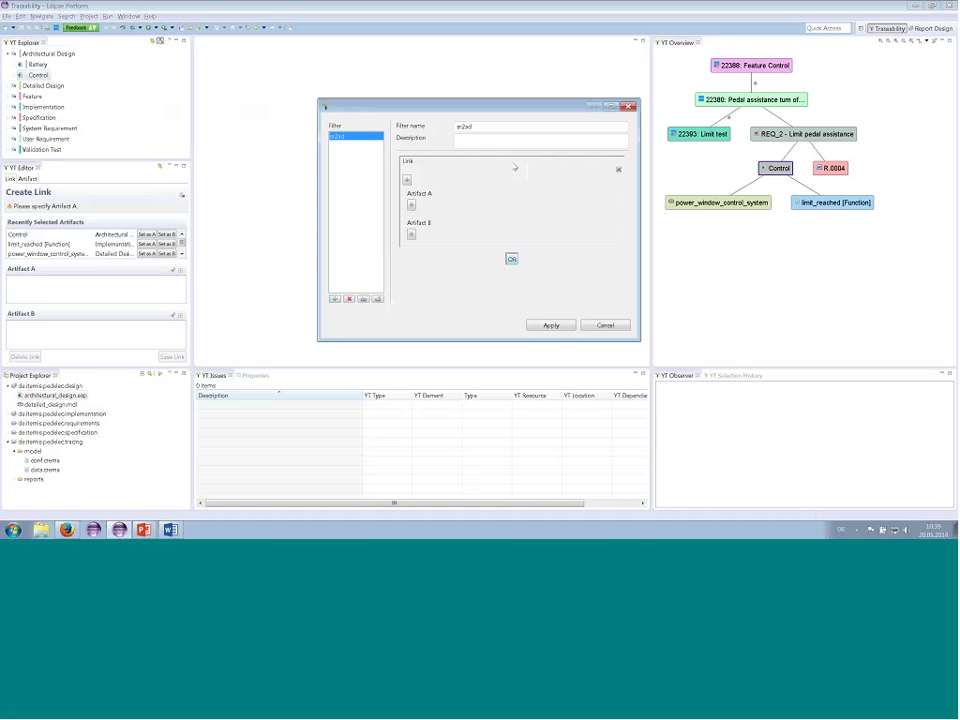
left_click(411, 205)
left_click(428, 208)
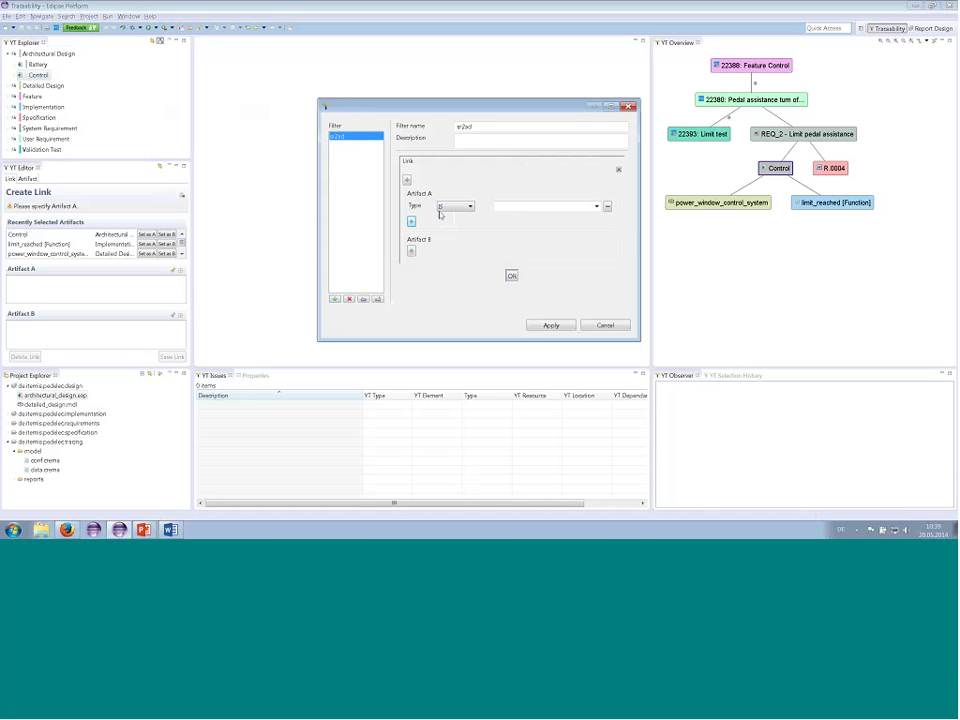
left_click(597, 206)
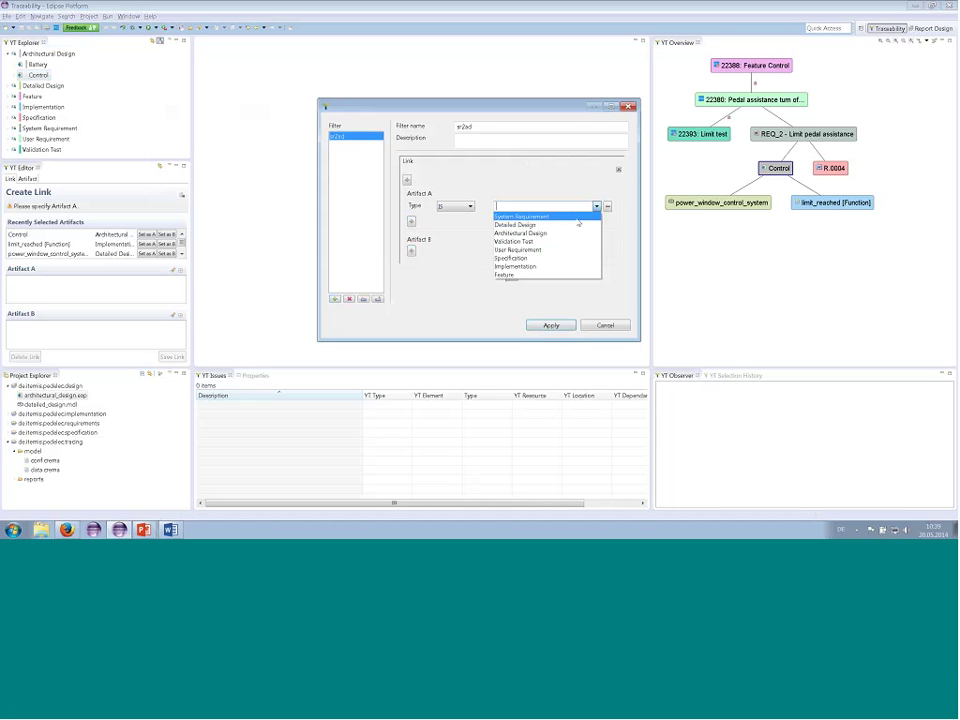
left_click(575, 216)
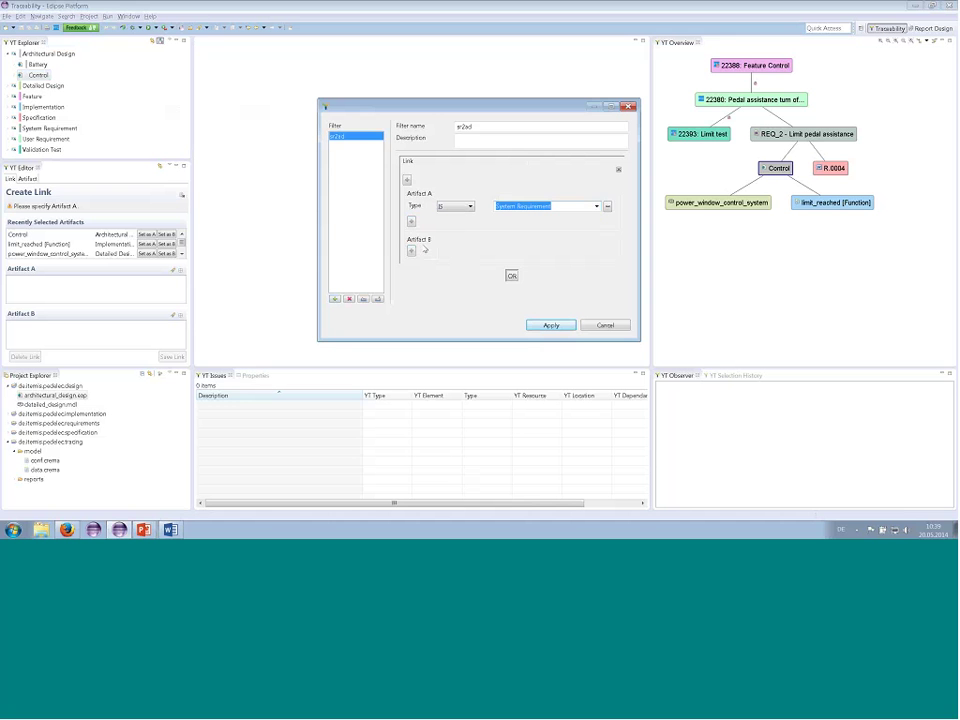
Step: Restrict the link condition's Artifact B type to Architectural Design and apply the filter configuration
left_click(411, 251)
left_click(428, 254)
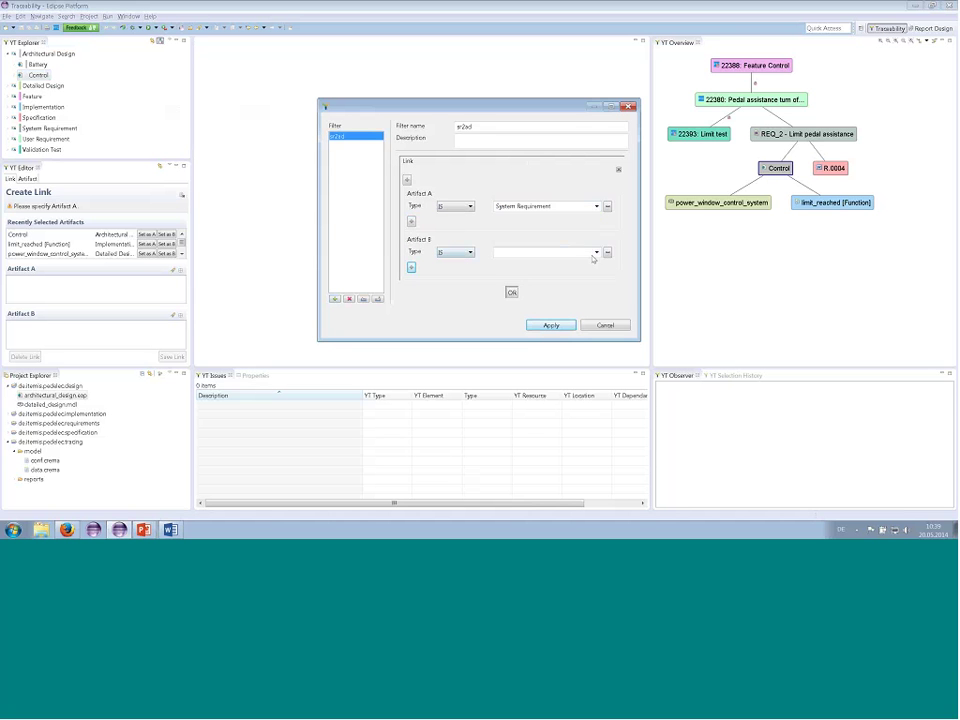
left_click(564, 253)
left_click(568, 279)
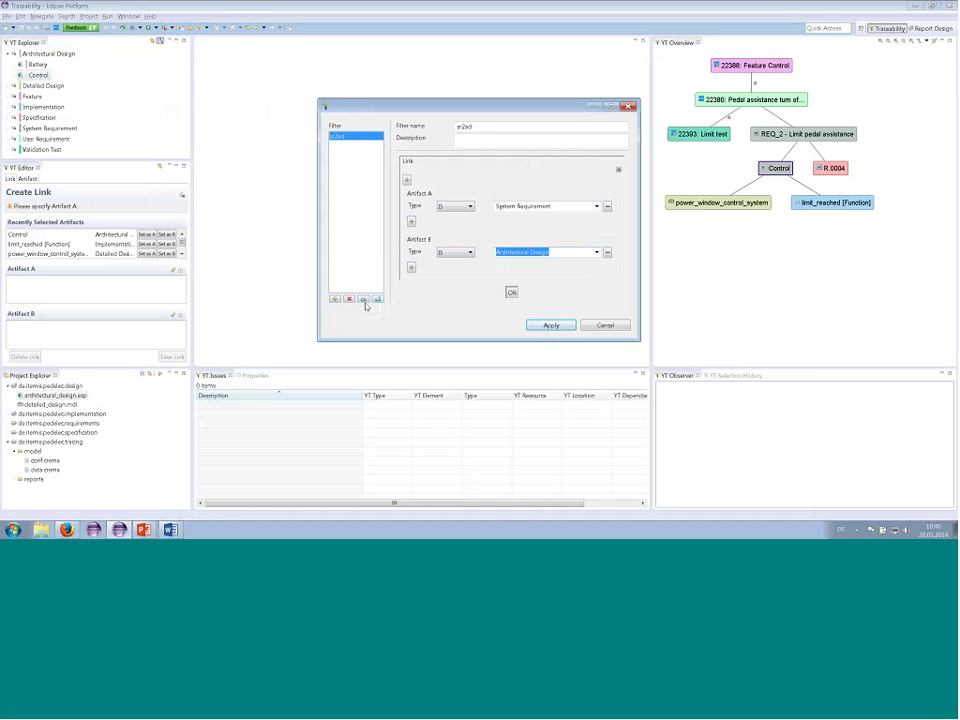
left_click(552, 327)
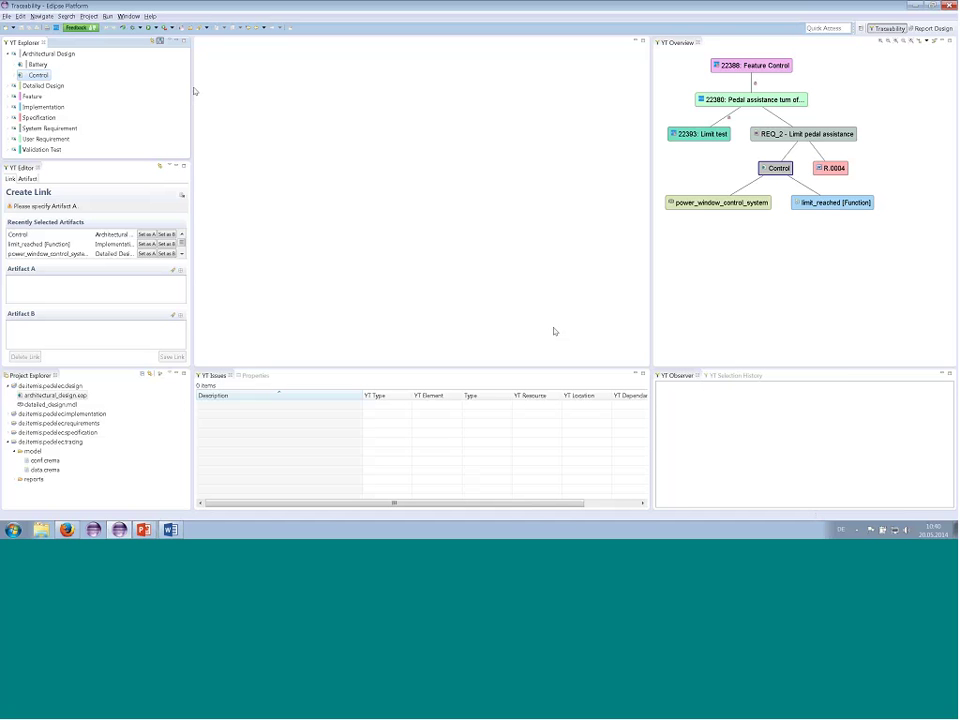
Step: Apply the sr2ad filter to the traceability explorer and expand the Control and Battery artifacts to view their filtered links
left_click(159, 41)
mouse_move(252, 104)
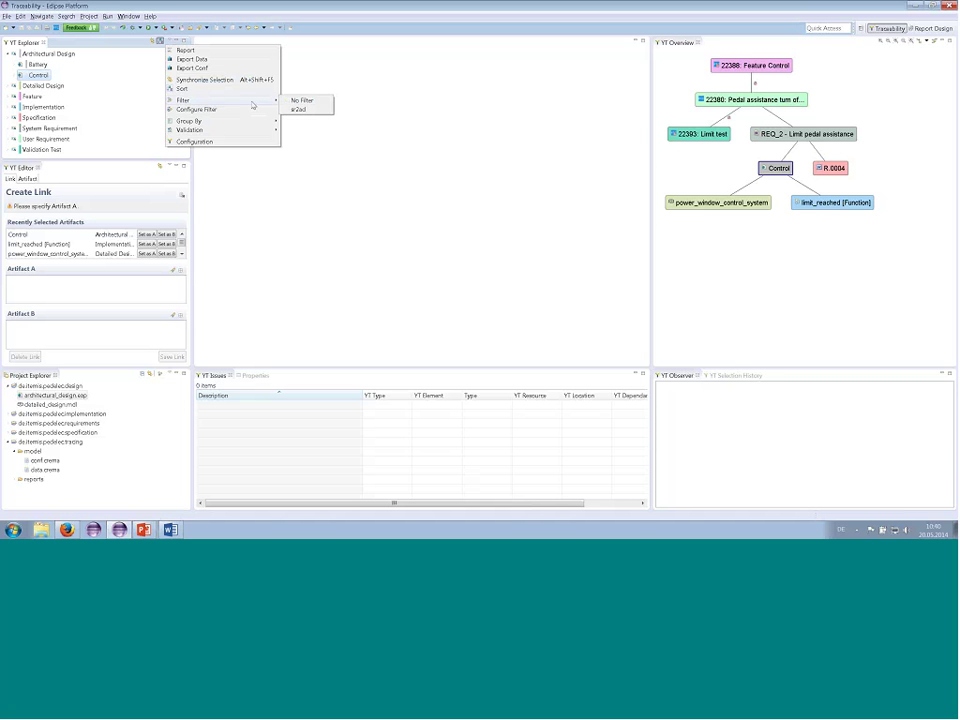
left_click(297, 110)
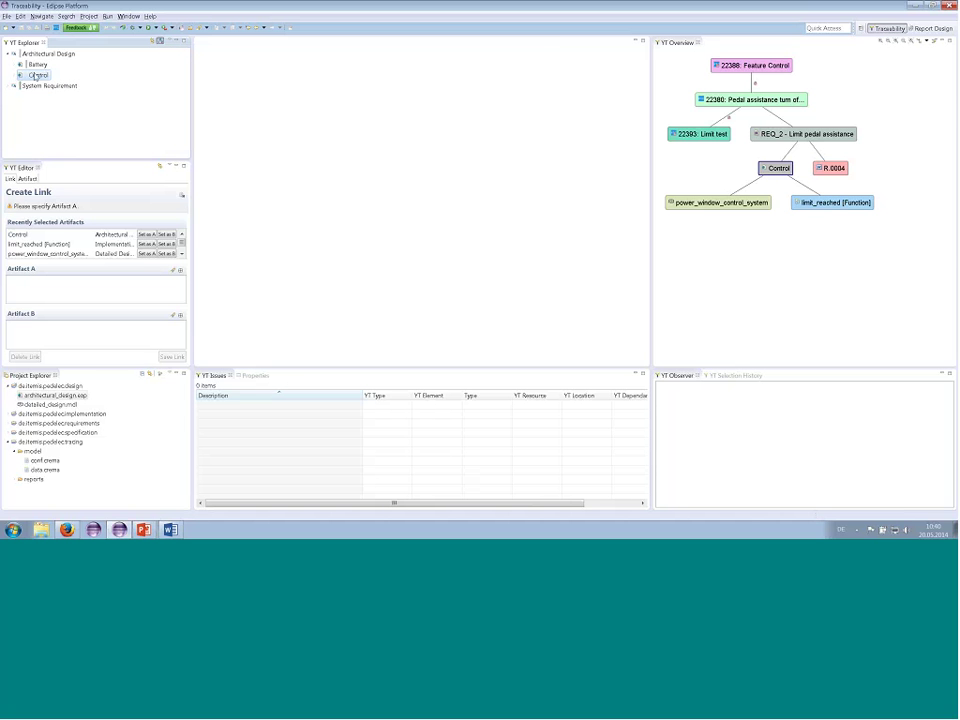
double_click(35, 75)
left_click(14, 65)
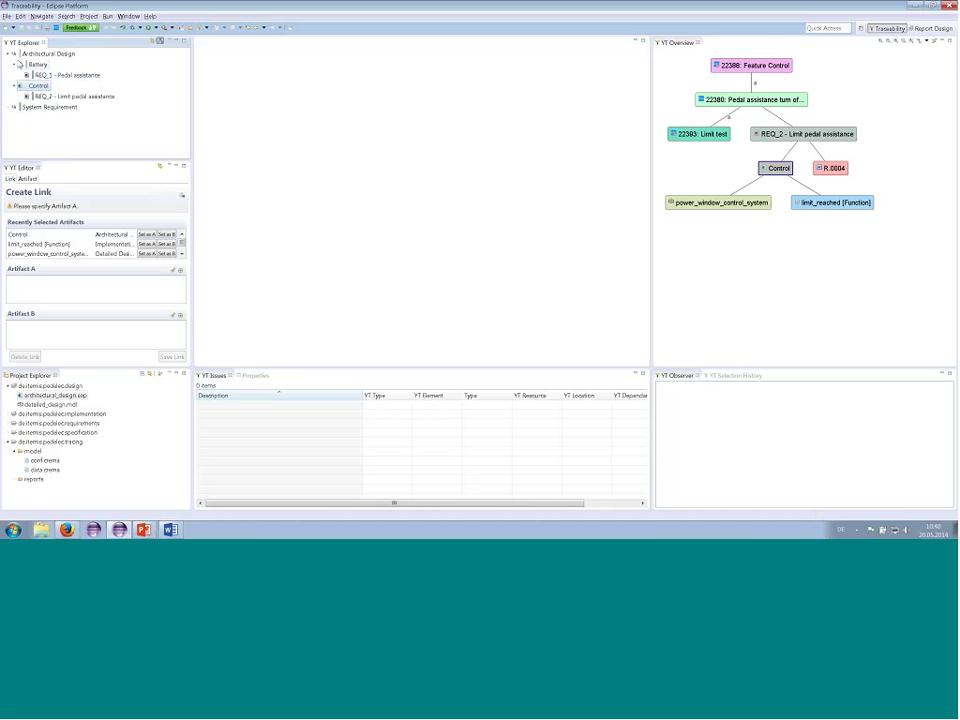
Step: Switch the traceability explorer back to No Filter
left_click(160, 41)
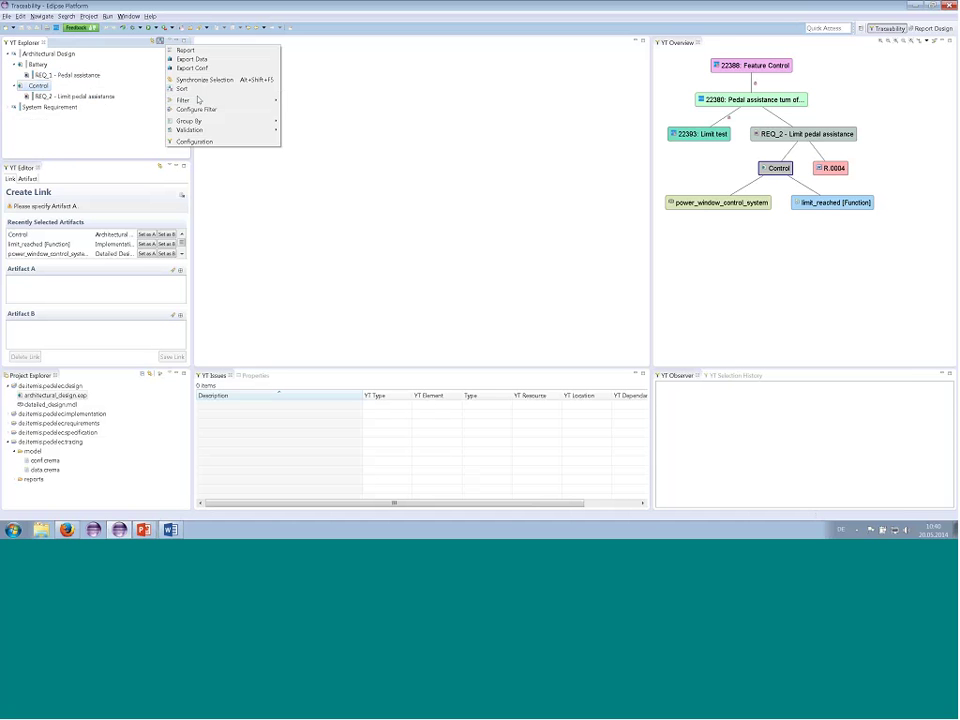
mouse_move(198, 100)
left_click(287, 98)
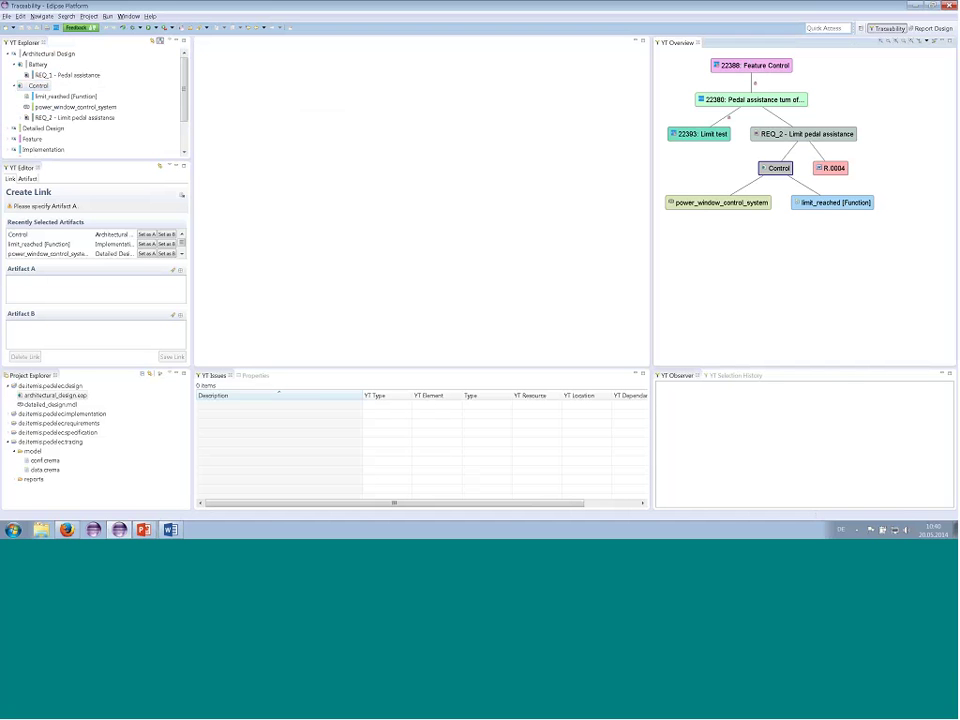
Step: Exclude all artifact types except Architectural Design and System Requirement from the trace overview graph
left_click(932, 42)
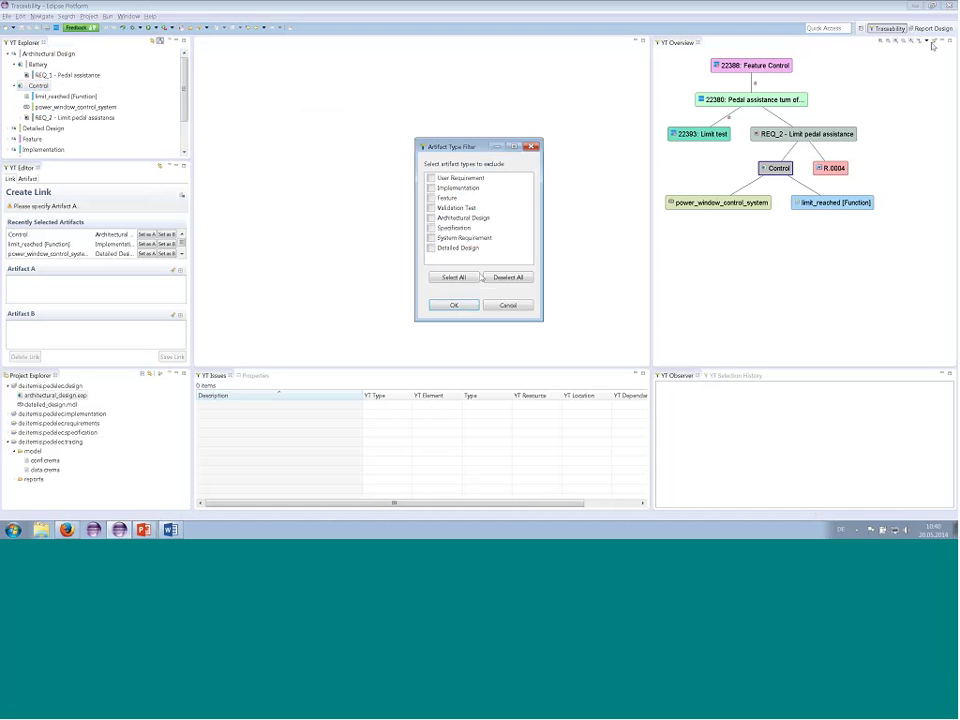
left_click(473, 281)
left_click(431, 218)
left_click(431, 238)
key("Return")
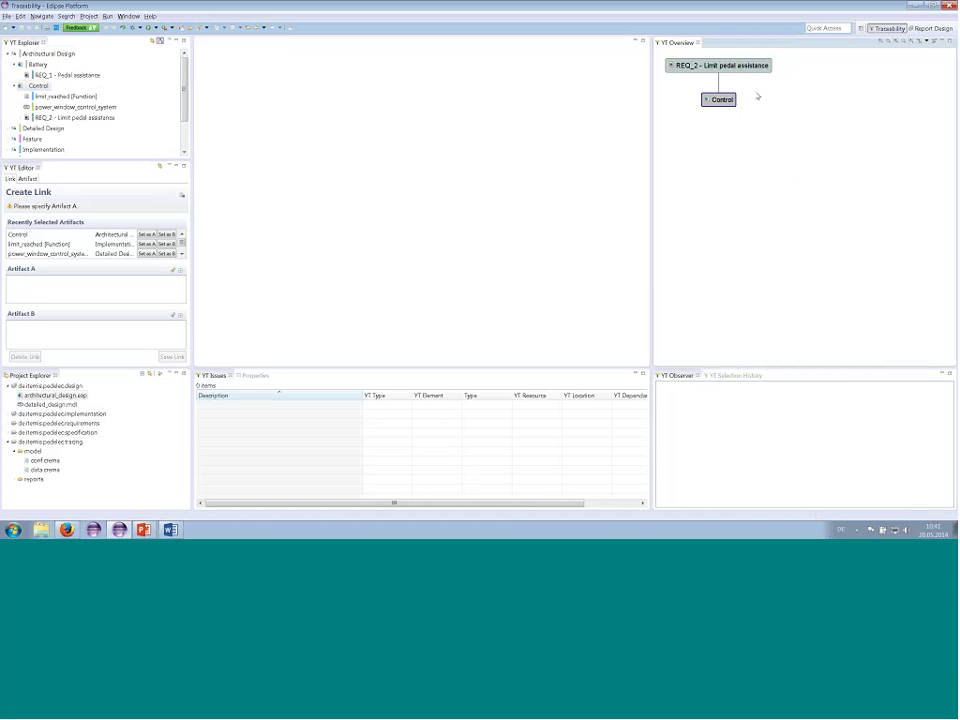
Step: Clear all artifact type exclusions so the overview graph includes every type again
left_click(930, 43)
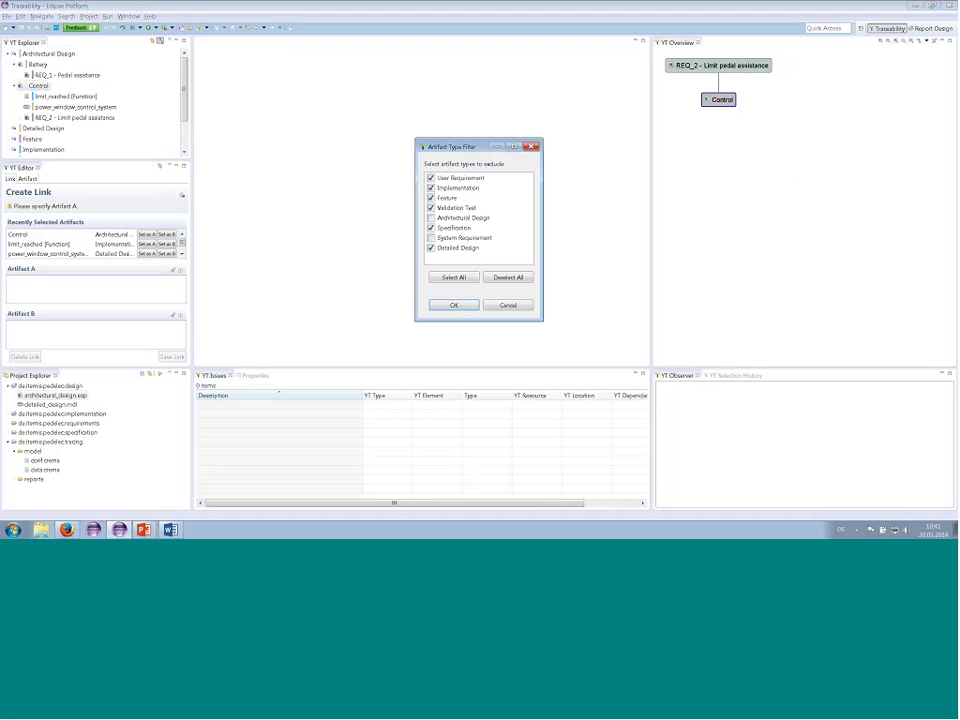
left_click(508, 277)
left_click(474, 305)
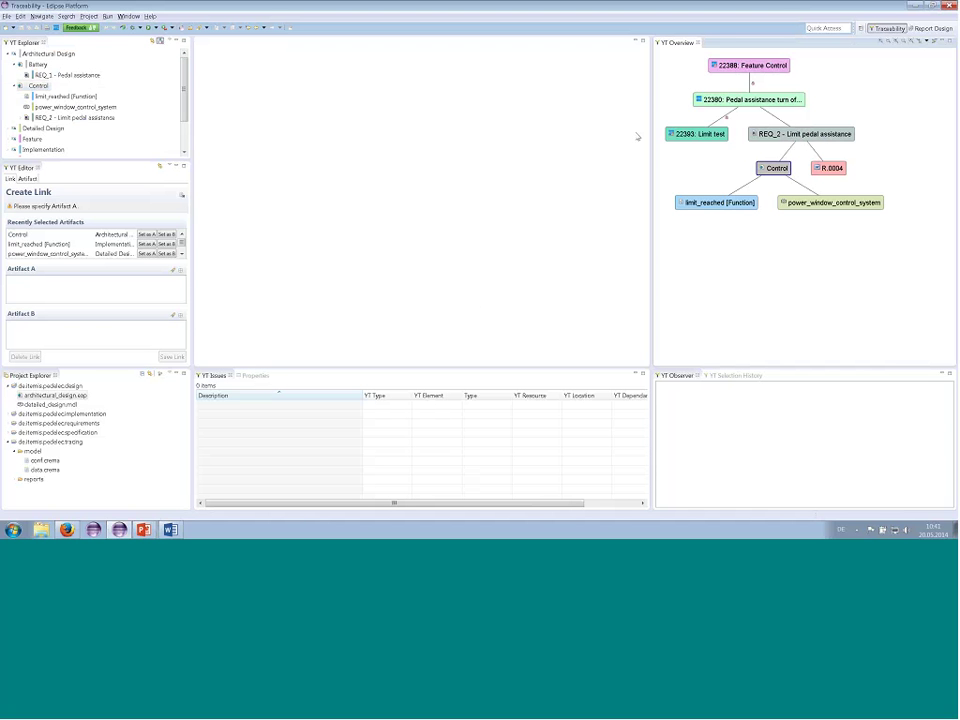
Step: Select the 22380 pedal assistance requirement in the overview and run the Suspicious Artifacts validation
left_click(748, 99)
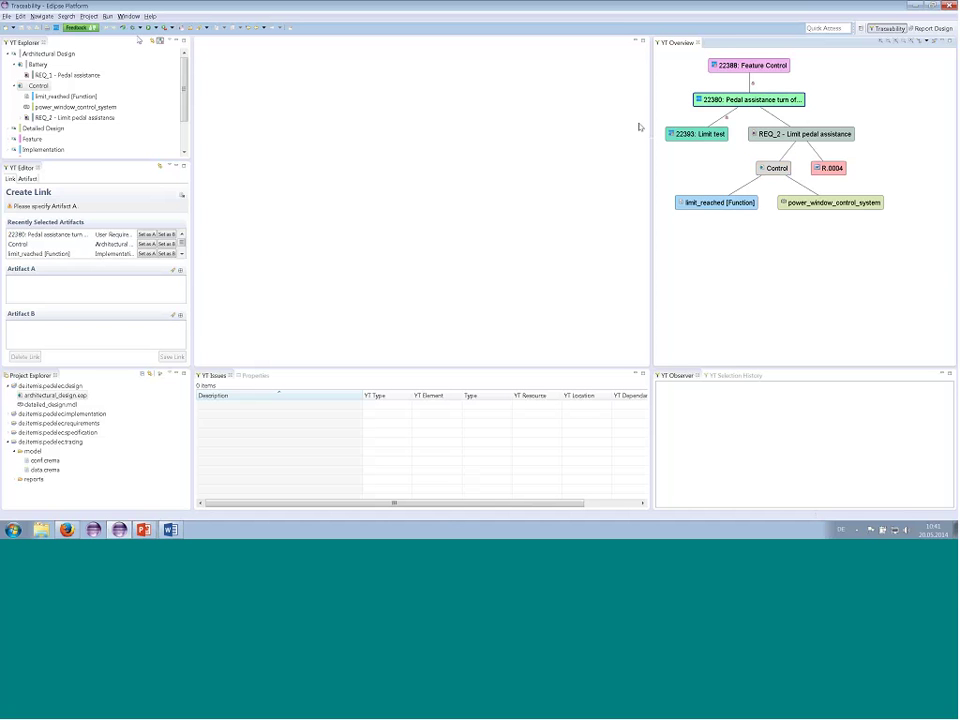
left_click(159, 41)
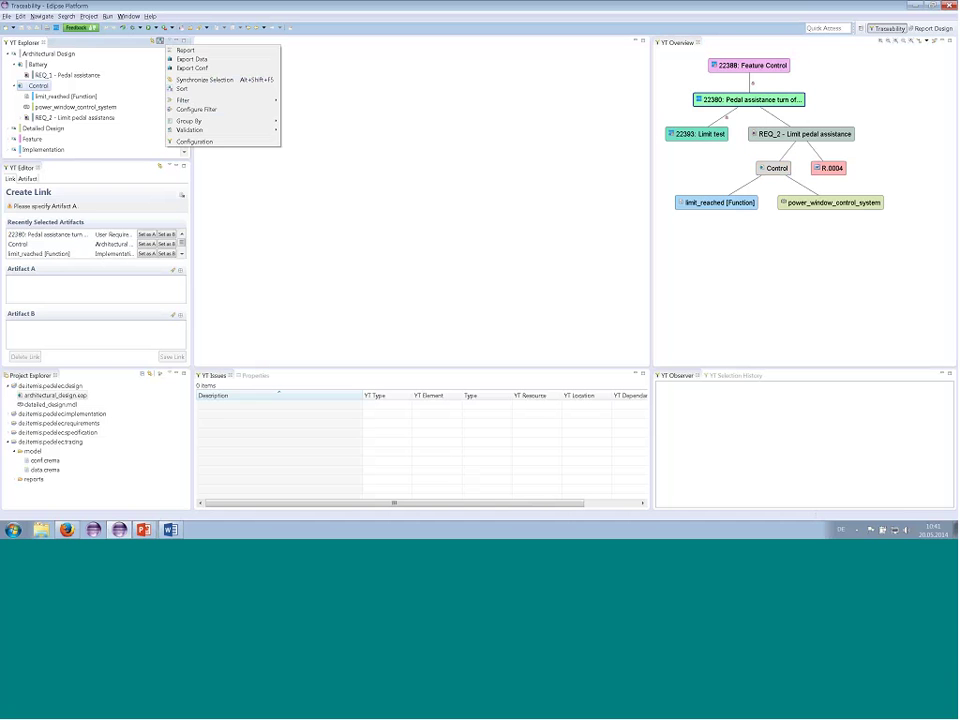
mouse_move(183, 133)
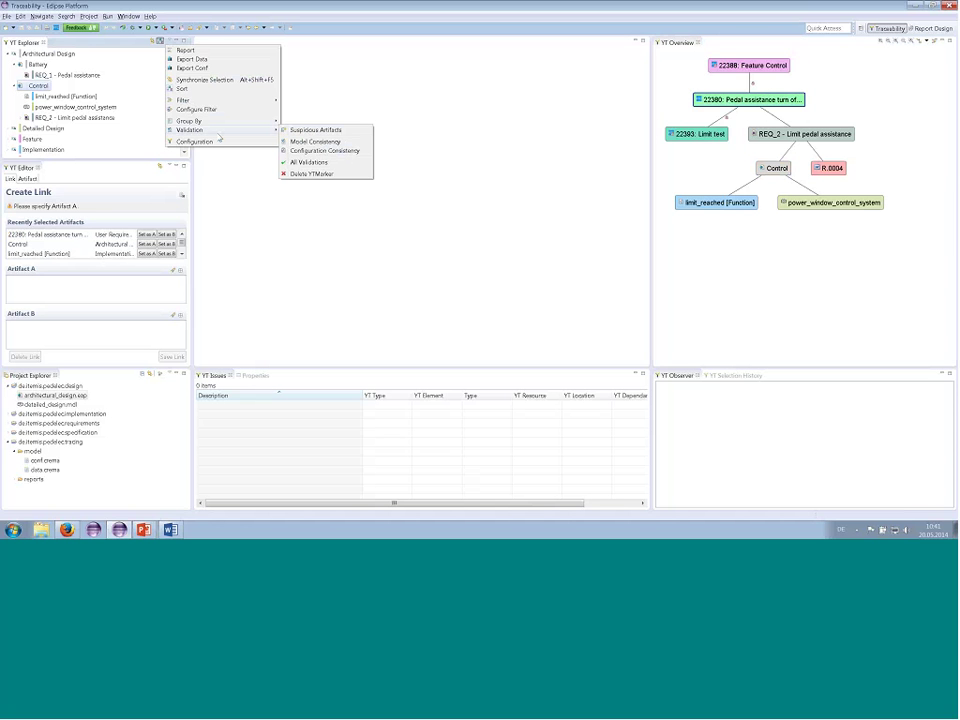
left_click(314, 131)
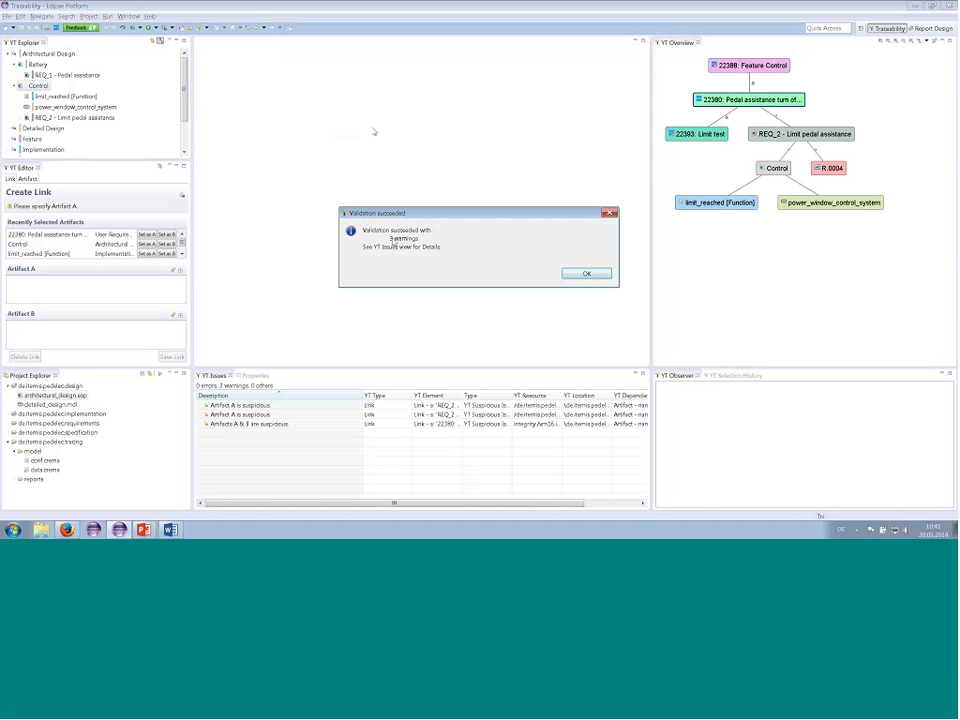
left_click(586, 275)
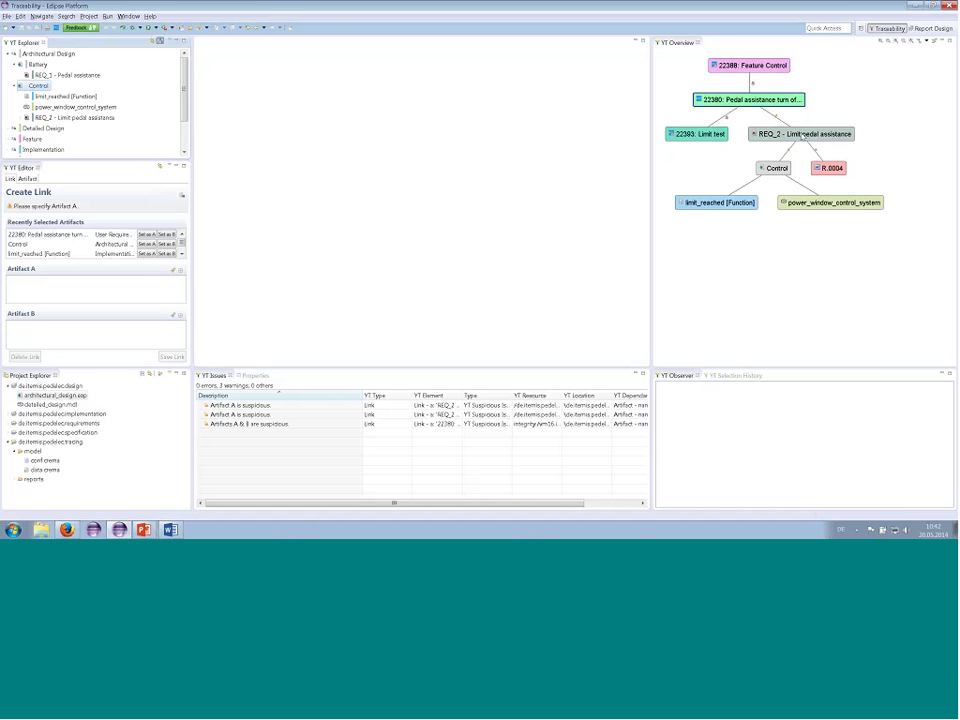
Step: Open REQ_2 in its requirements specification and fix its suspicious link to requirement 22380 by actualizing the versions of A & B
double_click(802, 135)
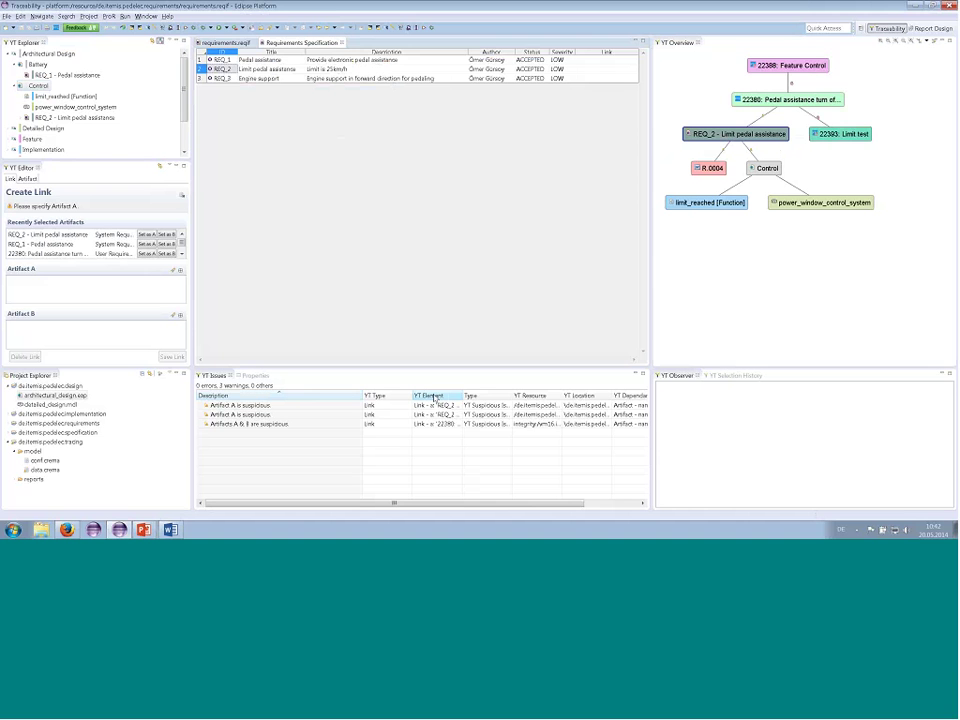
left_click_drag(463, 397, 601, 397)
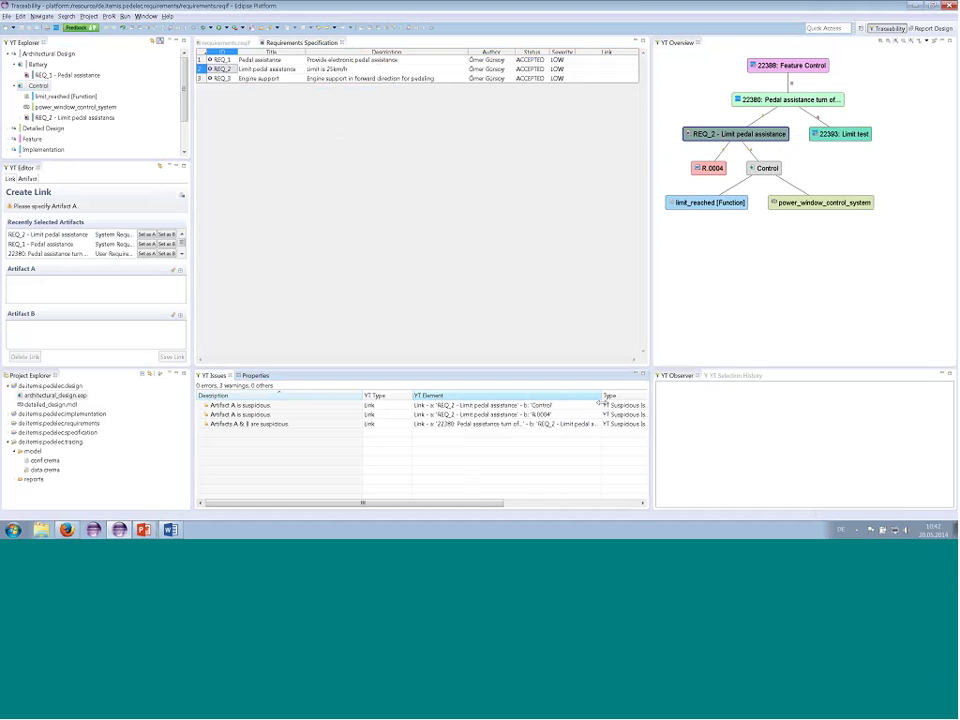
left_click(305, 426)
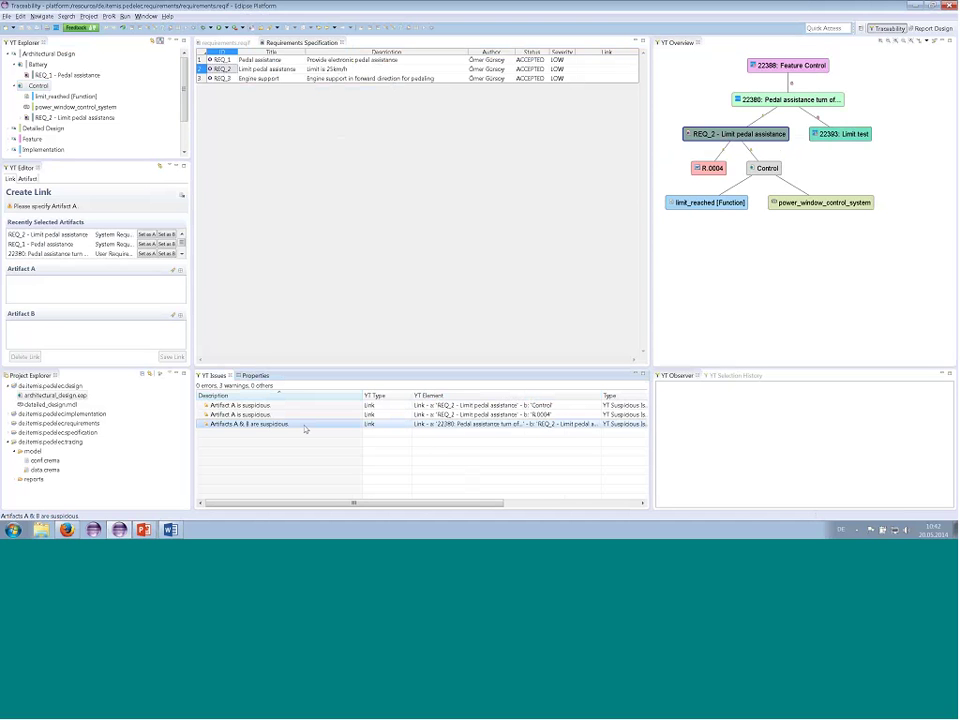
right_click(305, 428)
left_click(352, 505)
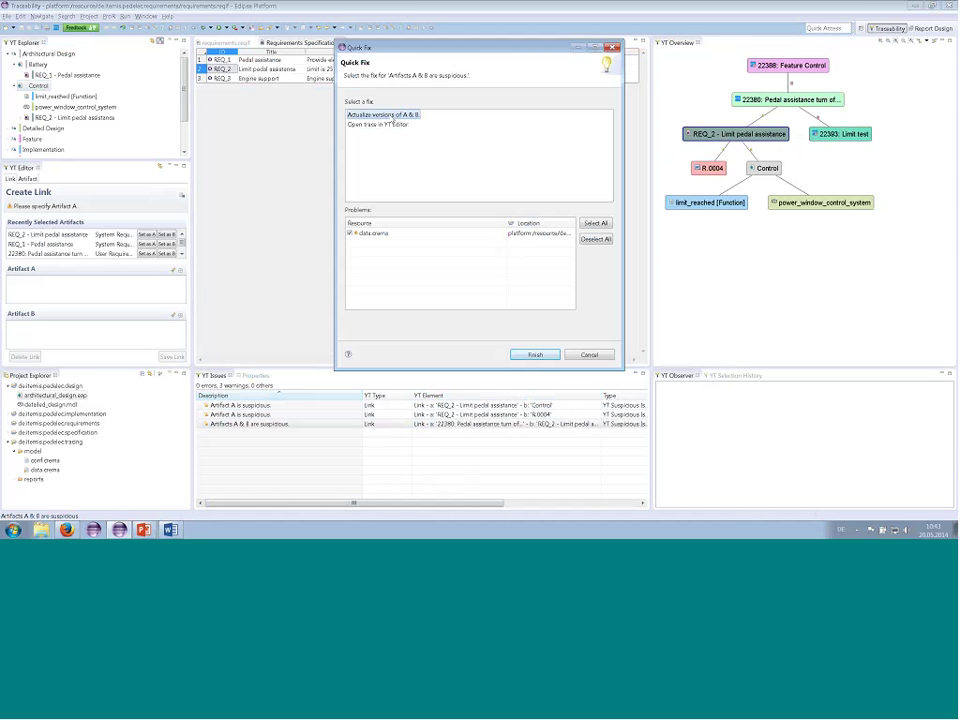
left_click(532, 355)
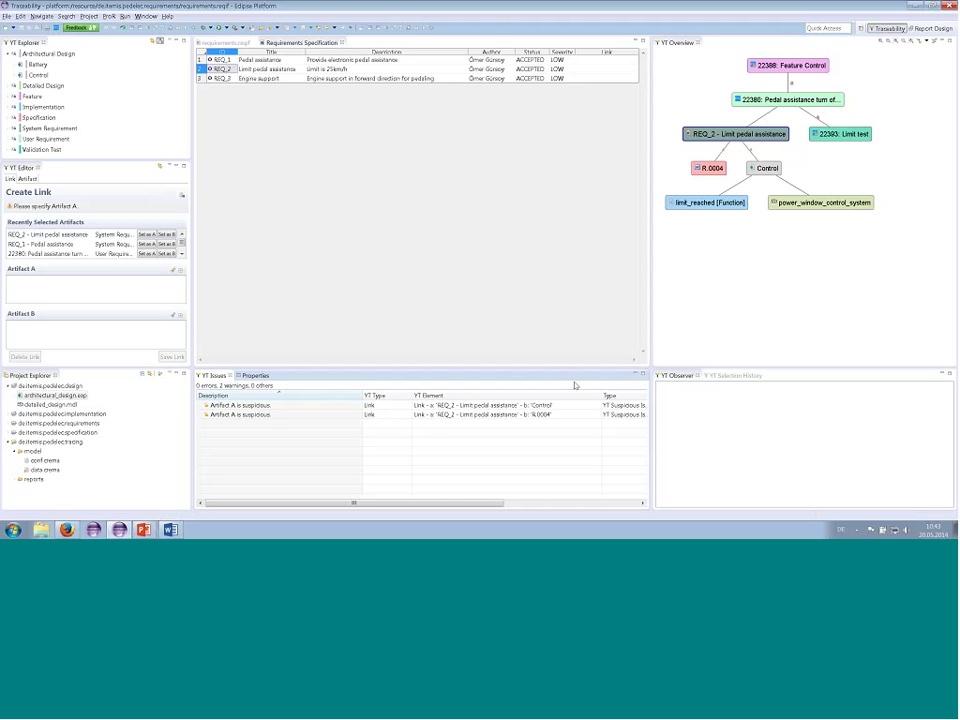
Step: Check R.0004 in its Word specification, close the document, and actualize the version of A for the REQ_2 to R.0004 link
left_click(717, 170)
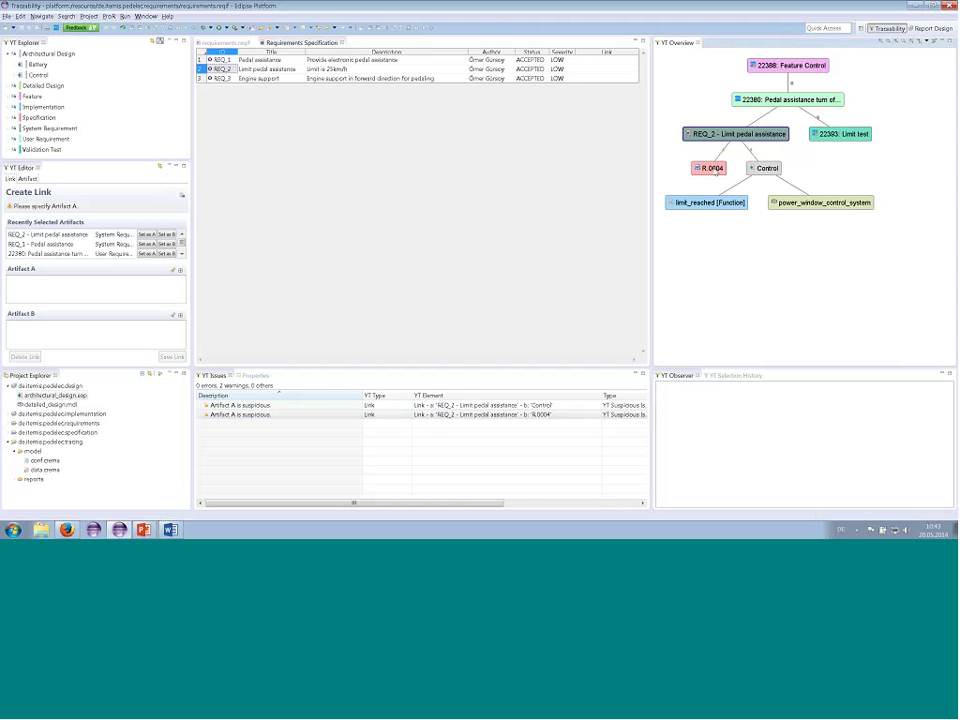
double_click(717, 170)
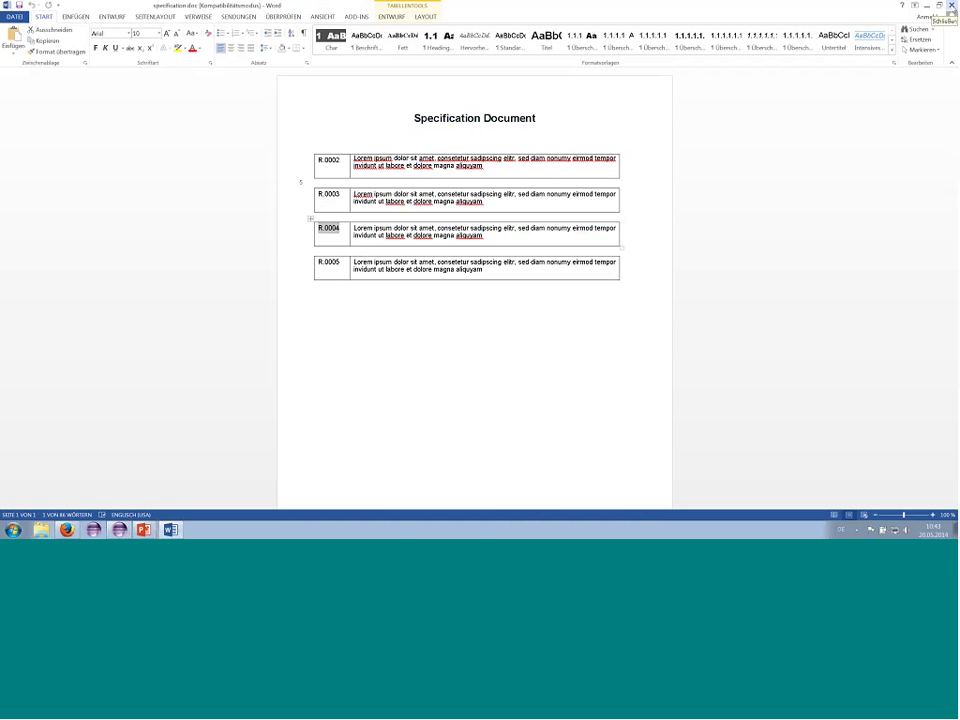
left_click(952, 6)
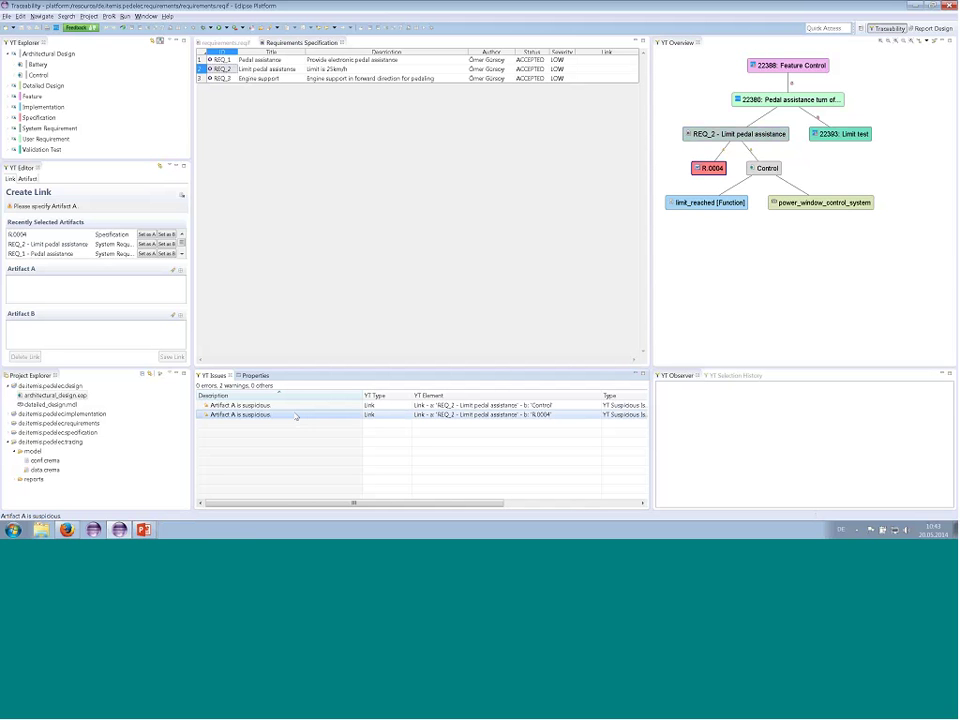
key("ctrl+1")
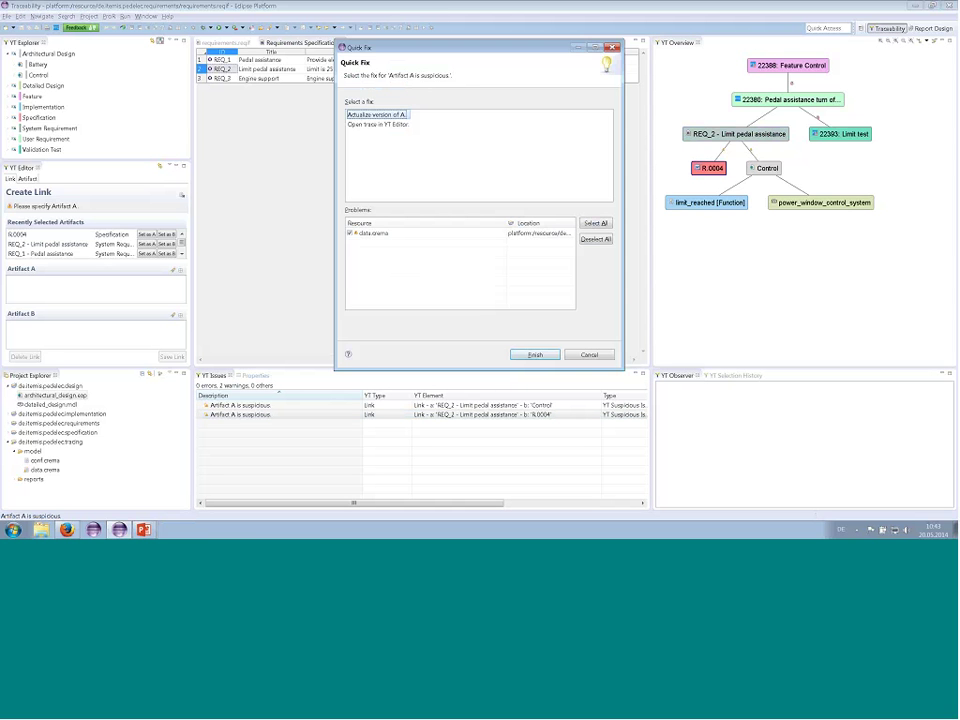
left_click(535, 355)
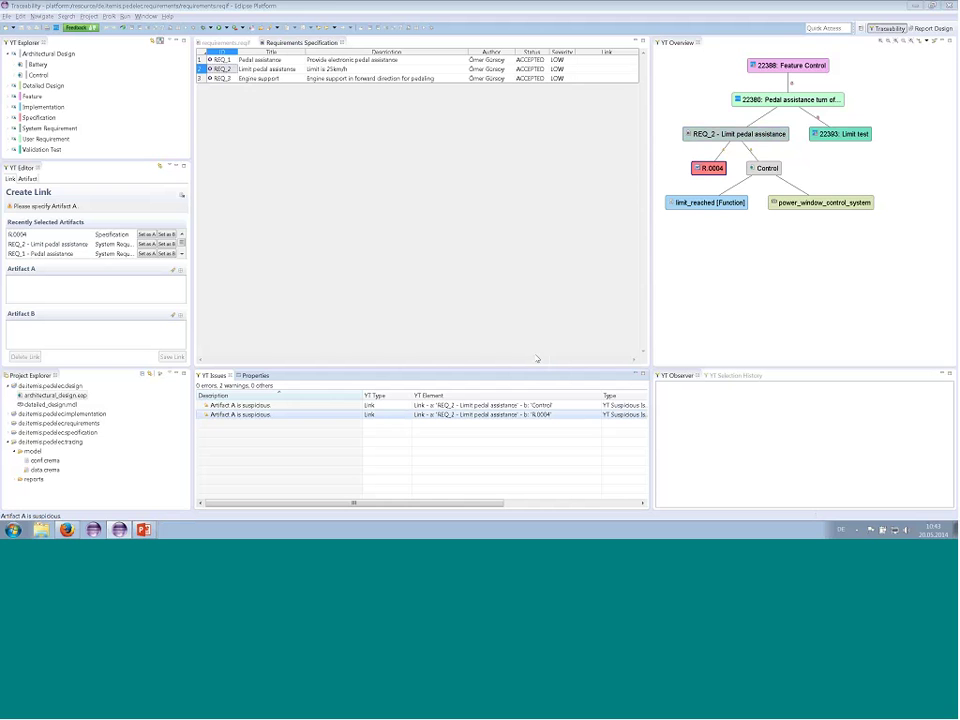
Step: Open the Control component in the architectural design and actualize the version of A for the REQ_2 to Control link
double_click(762, 168)
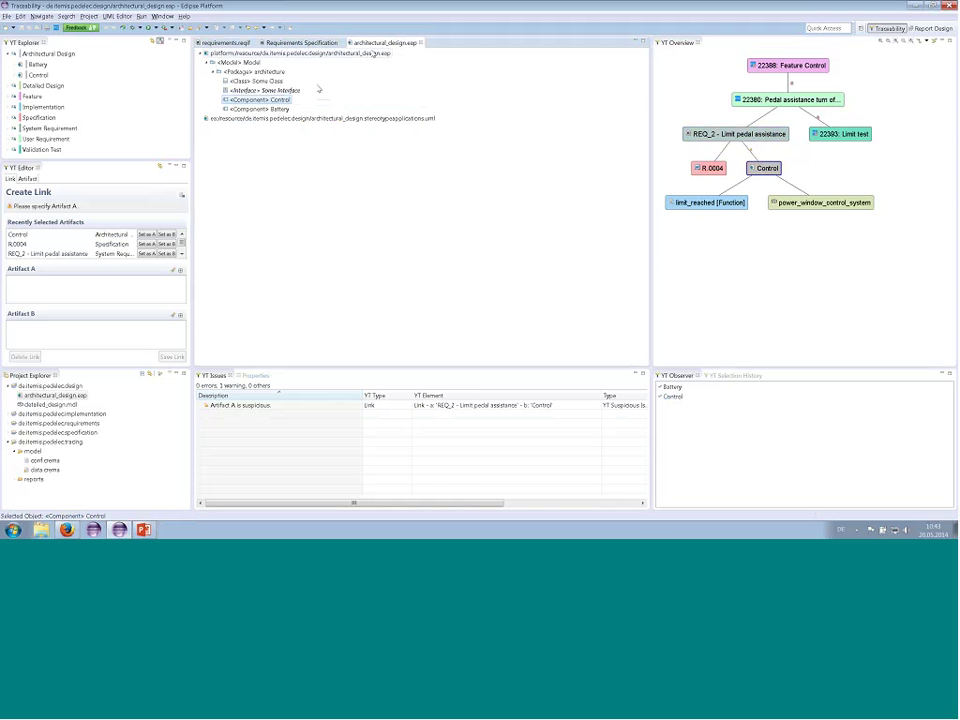
left_click(277, 406)
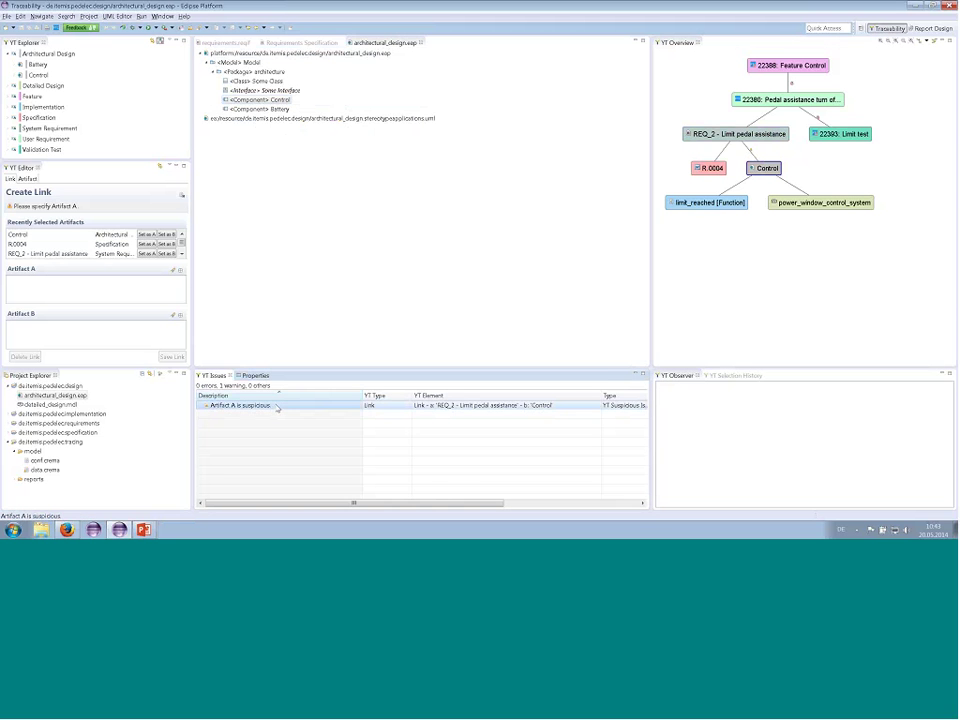
key("ctrl+1")
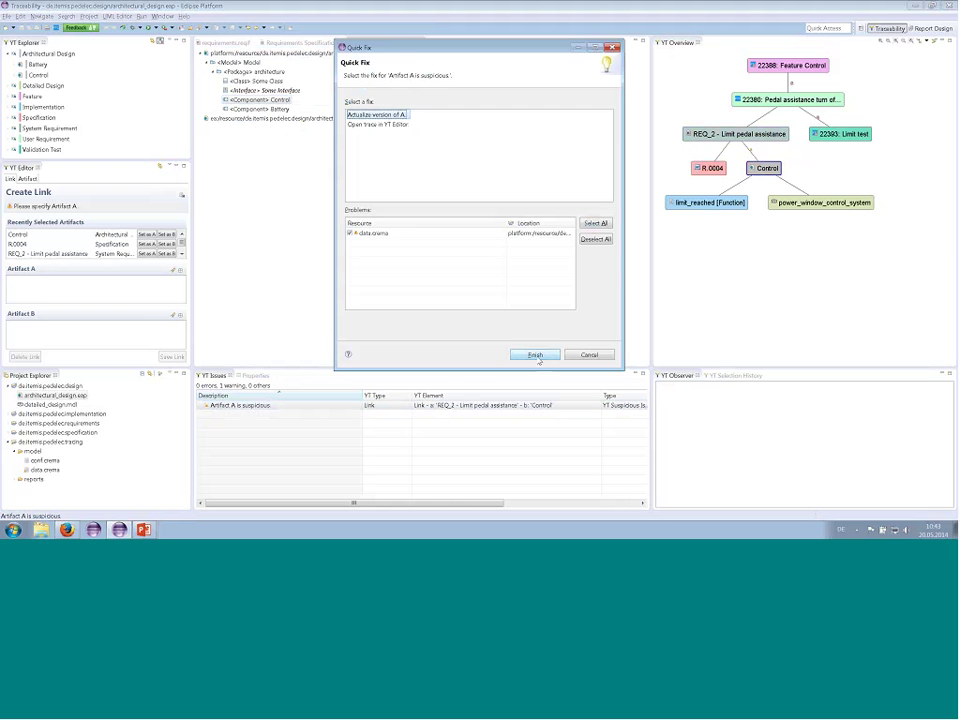
left_click(536, 355)
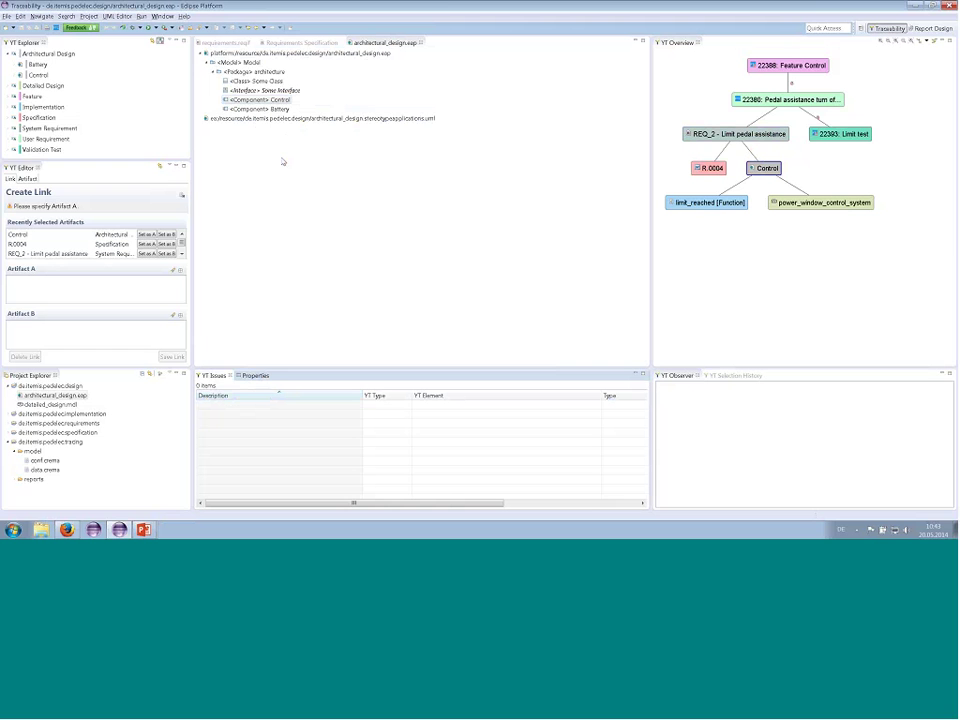
Step: Generate a PDF report named report on the Desktop using the custom coverage.rptdesign report design
left_click(12, 54)
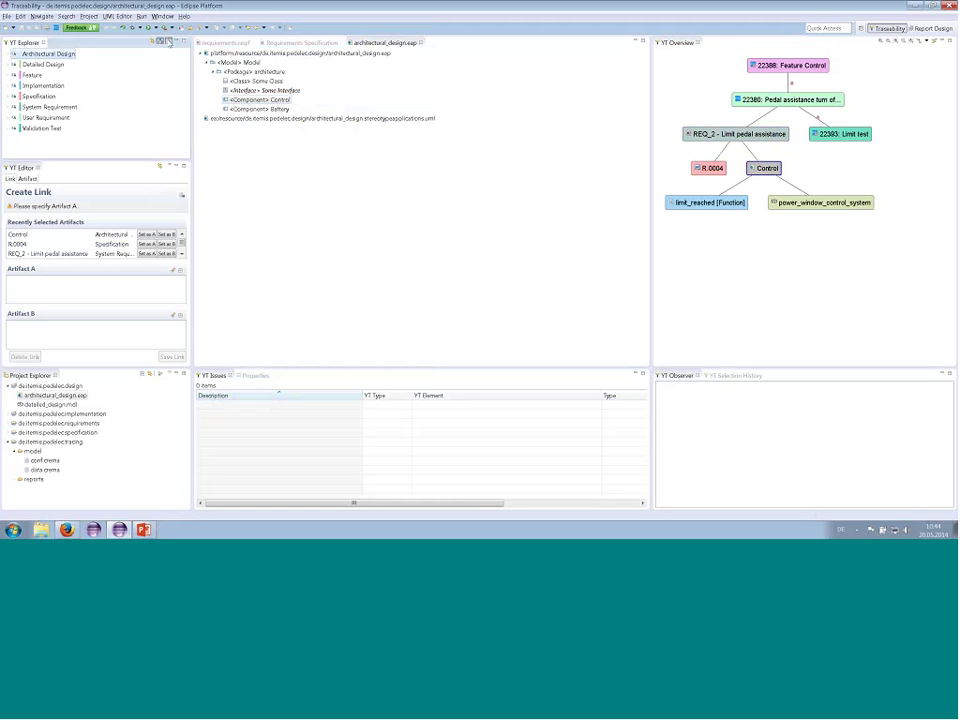
left_click(170, 42)
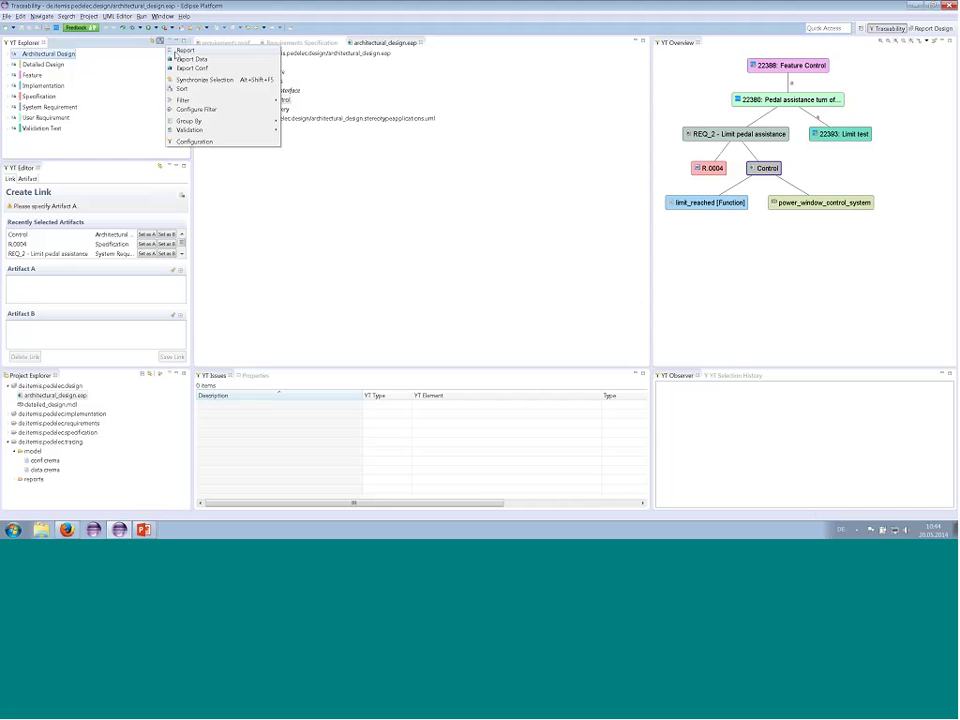
left_click(176, 51)
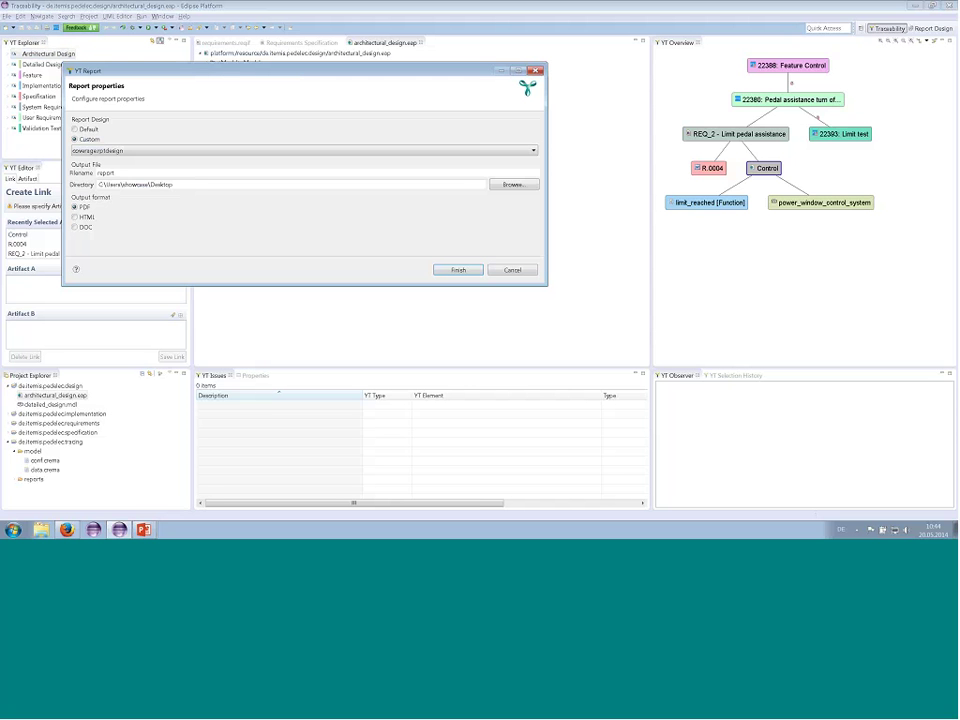
left_click(74, 129)
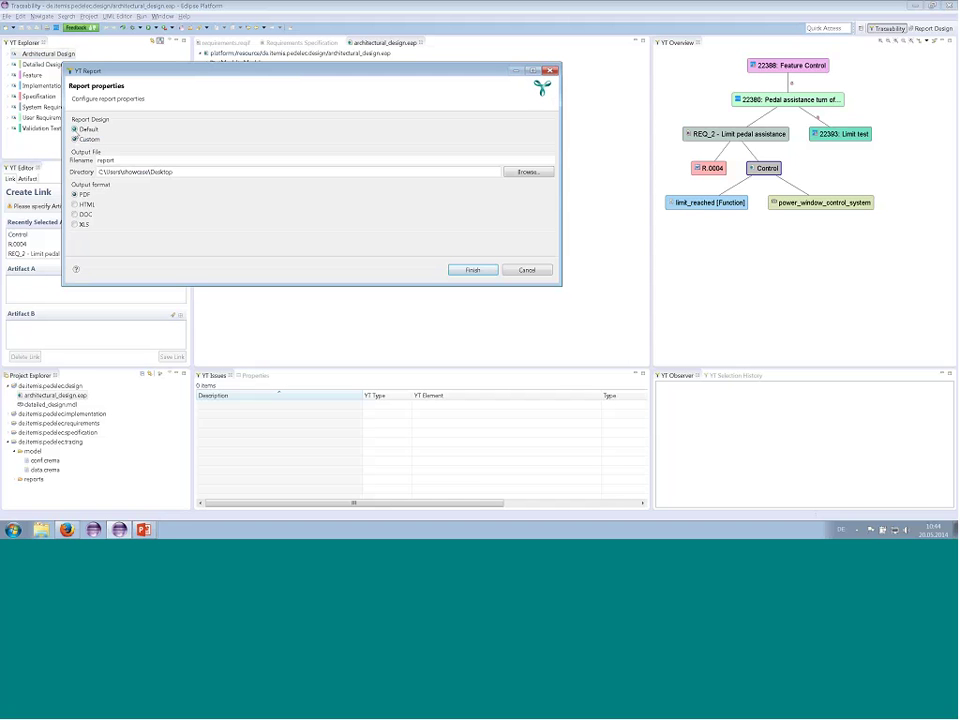
left_click(84, 130)
left_click(88, 139)
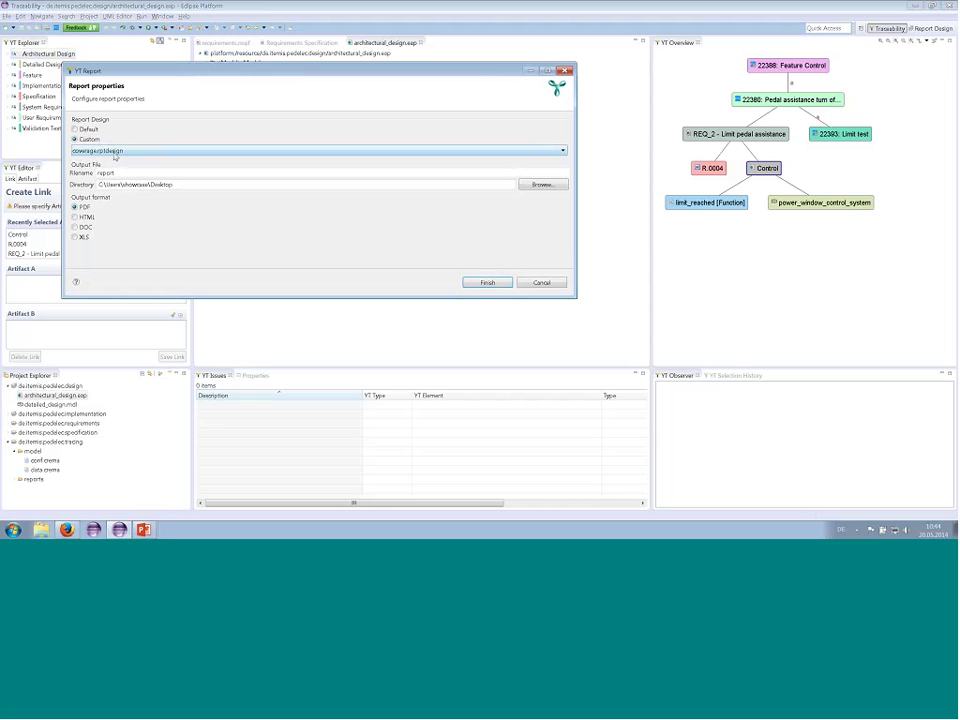
left_click(109, 173)
left_click(487, 283)
left_click(487, 283)
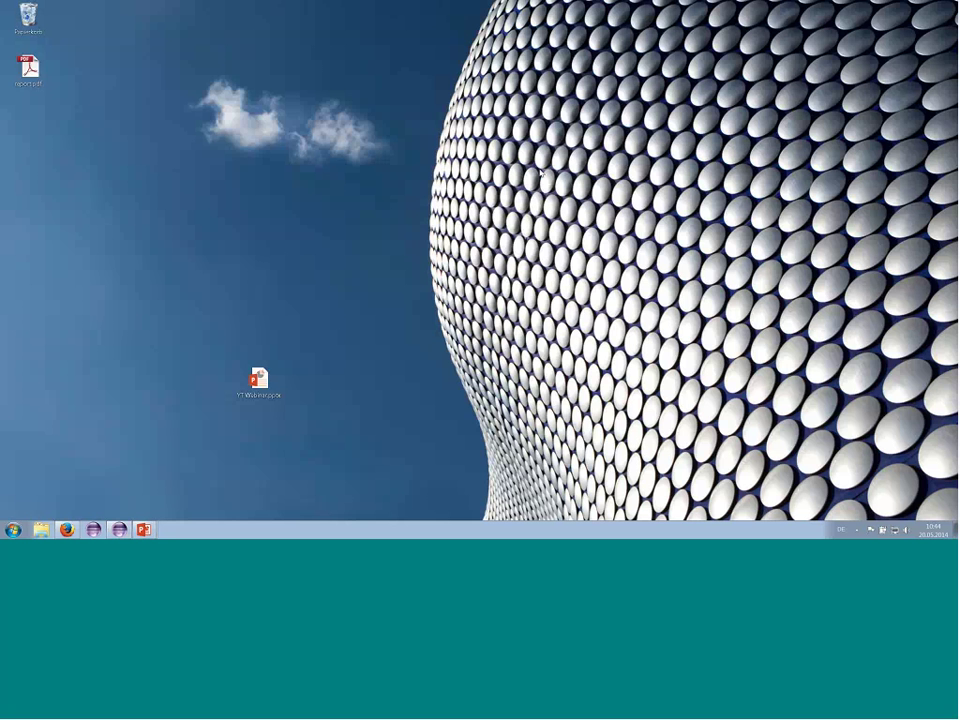
Step: Open report.pdf from the desktop, examine the Coverage Overview and the User Requirements without System Requirements table, and close it
left_click(30, 68)
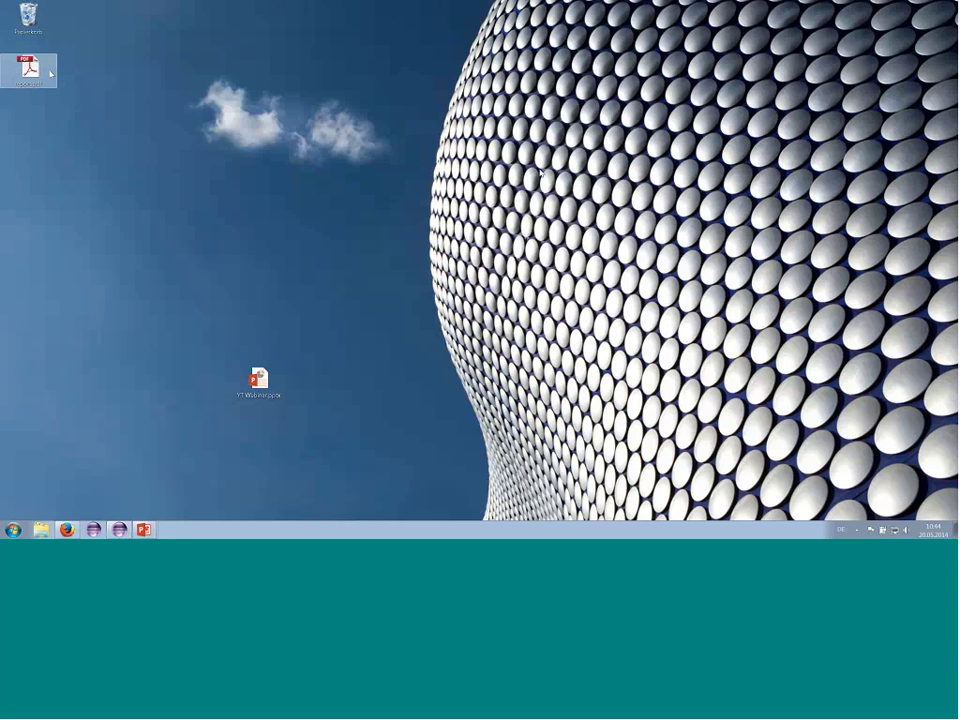
double_click(30, 68)
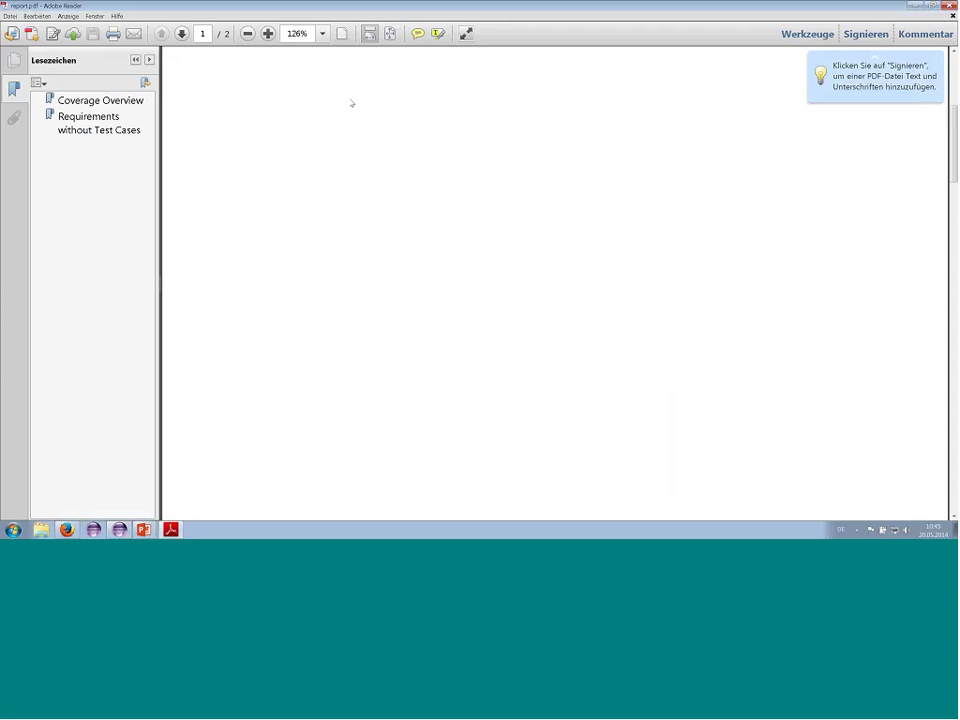
scroll(351, 103, "down", 5)
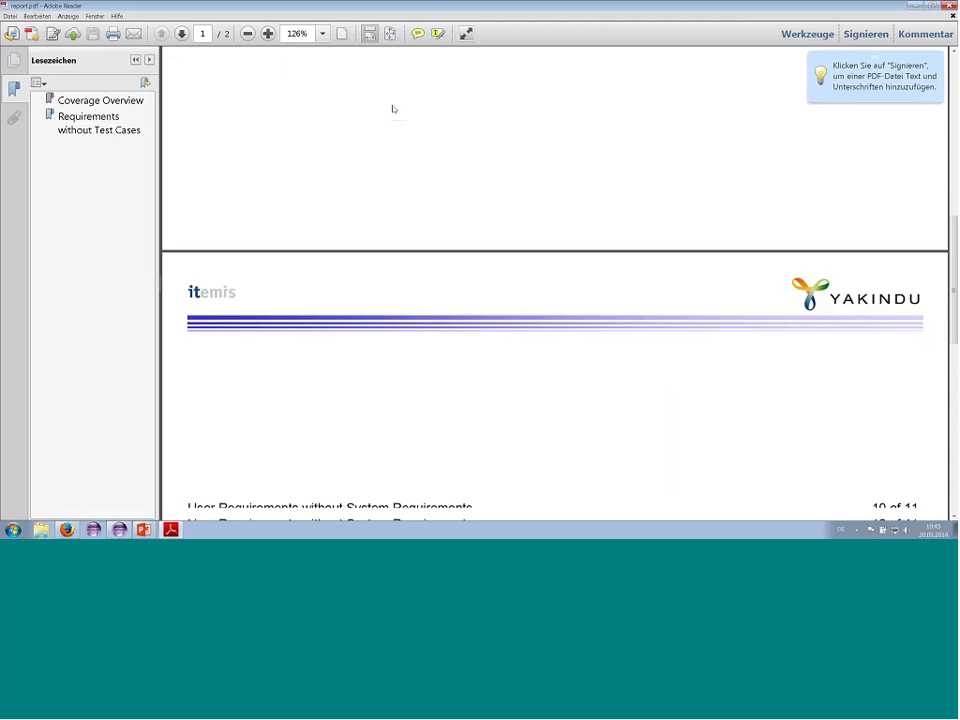
scroll(393, 109, "down", 6)
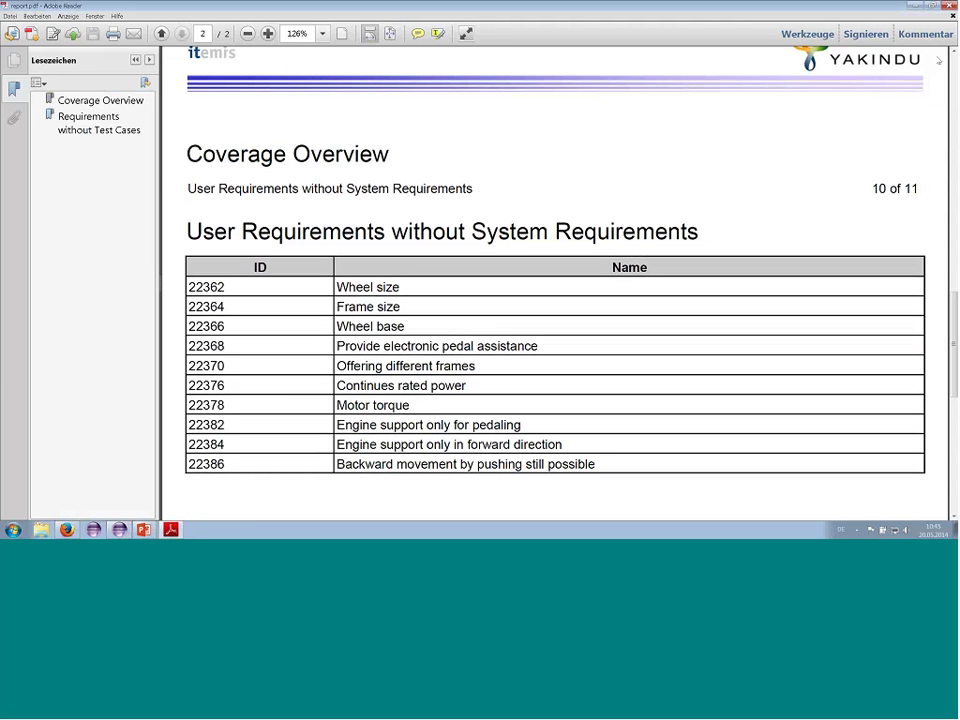
scroll(212, 178, "down", 1)
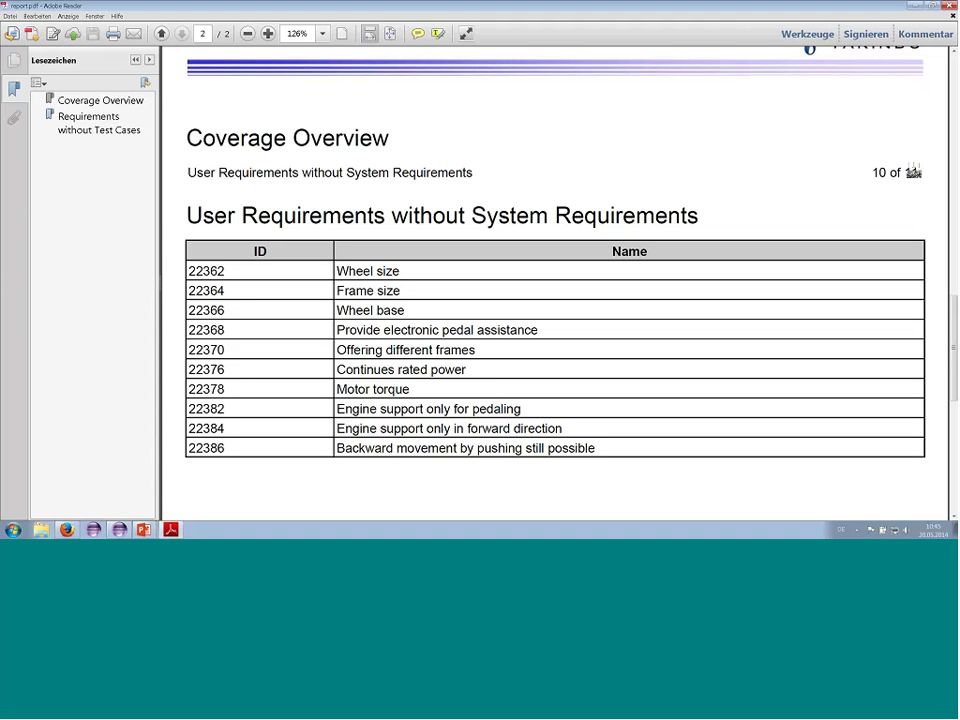
double_click(912, 172)
left_click(407, 245)
scroll(615, 171, "down", 1)
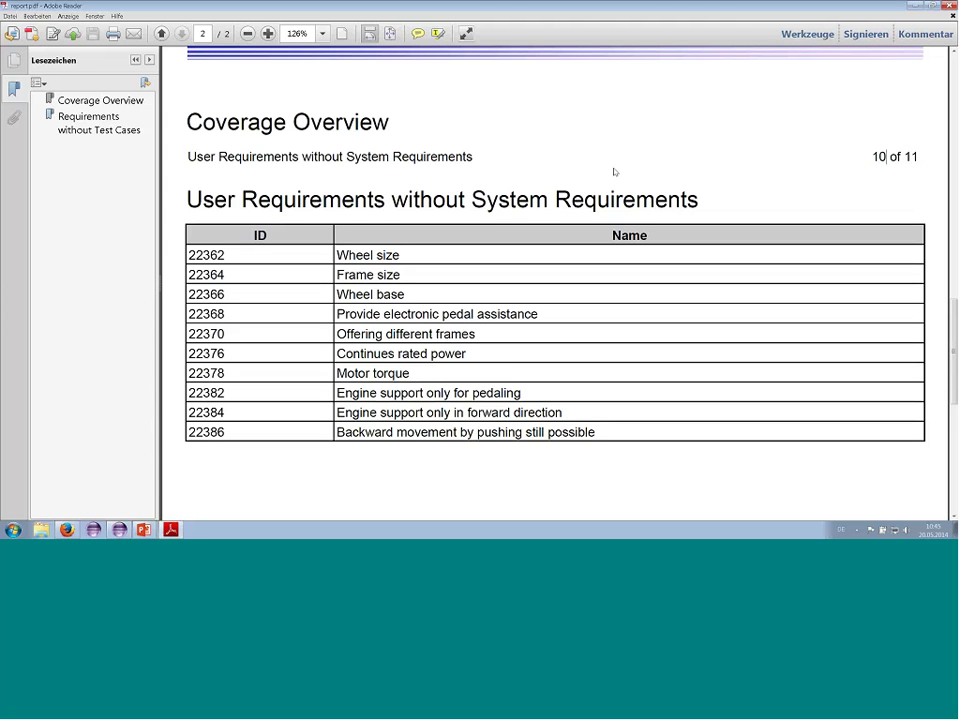
scroll(615, 171, "up", 2)
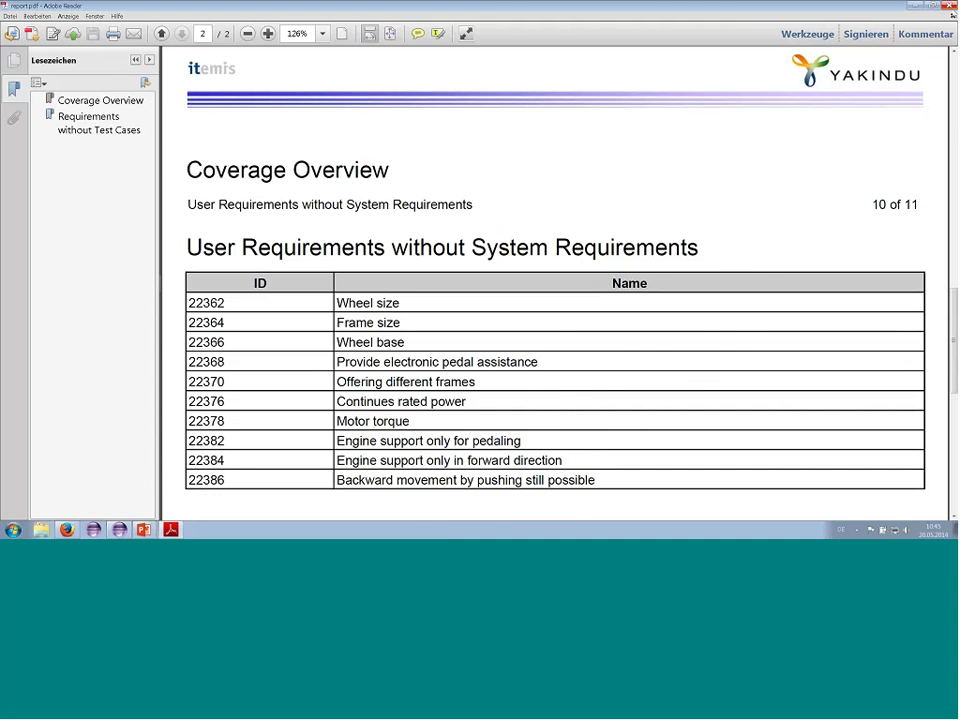
key("alt+F4")
Step: Return to Eclipse, open coverage.rptdesign in the Report Design perspective, and select the User Requirements without System Requirements table
key("alt+Tab")
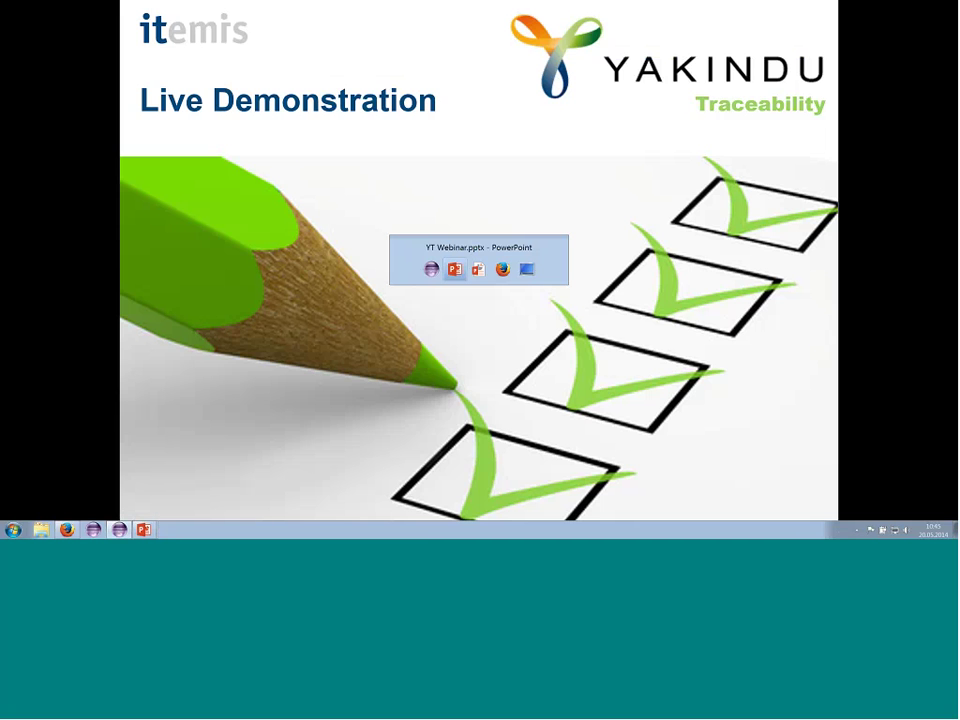
key("alt+shift+Tab")
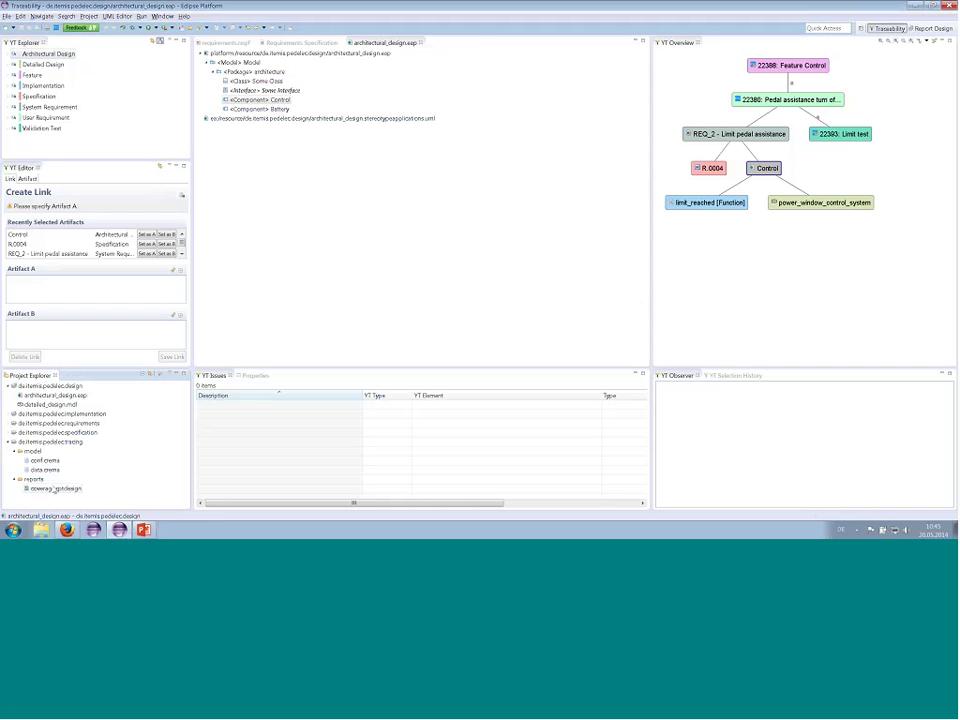
double_click(52, 488)
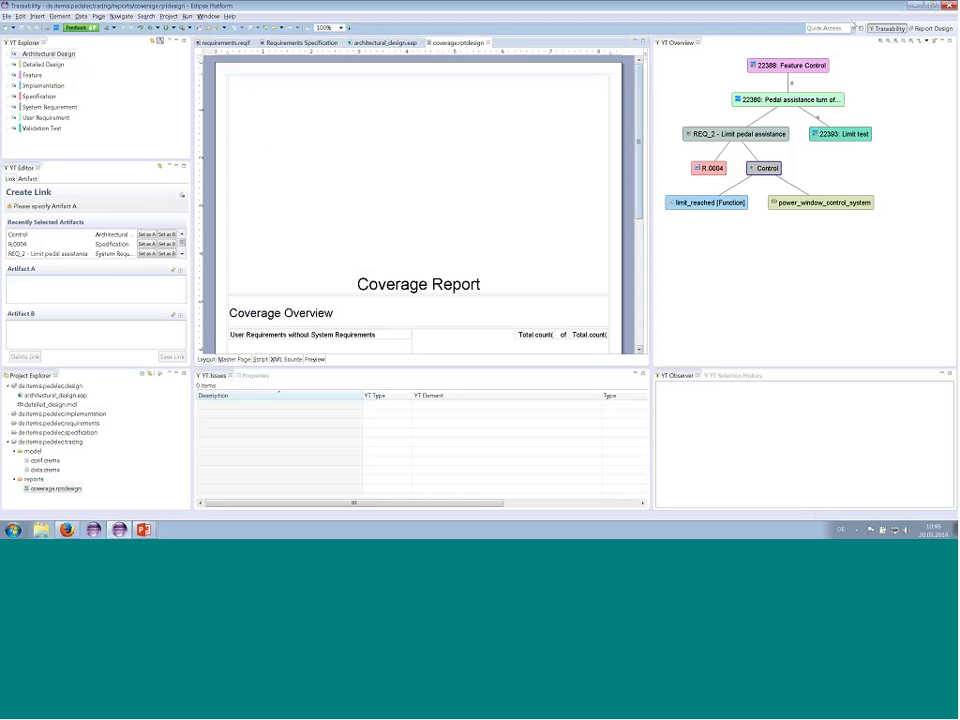
left_click(931, 28)
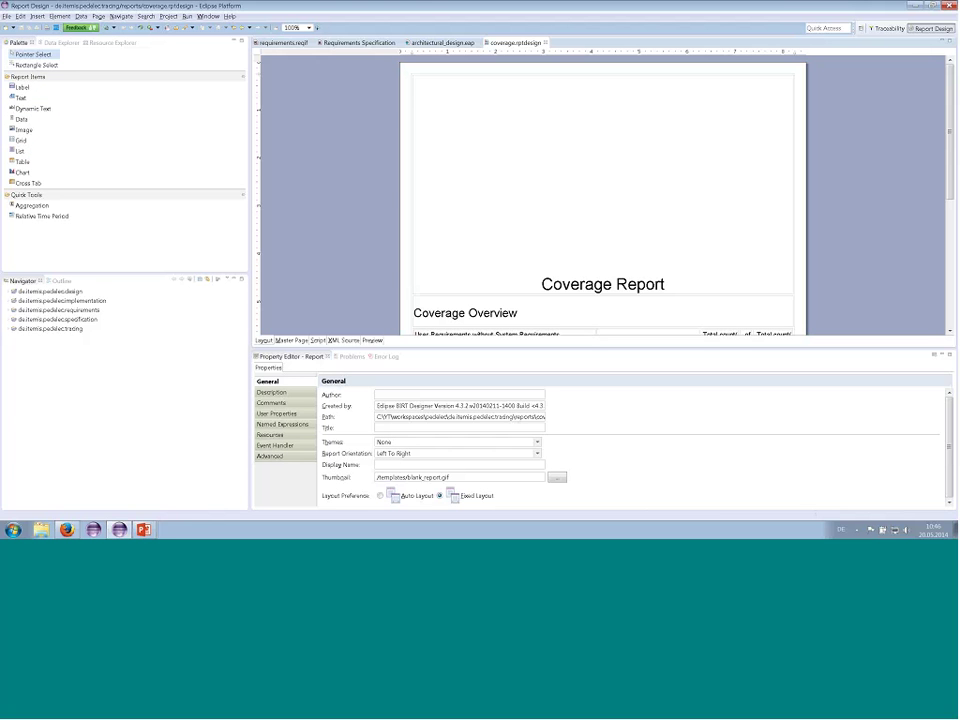
scroll(951, 215, "down", 5)
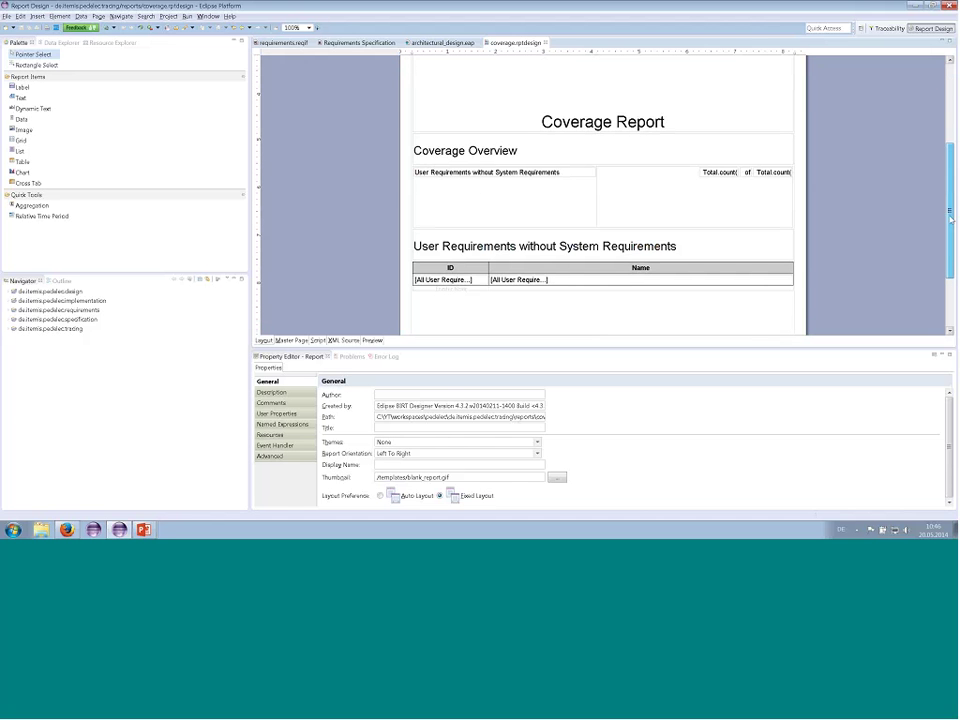
left_click(425, 297)
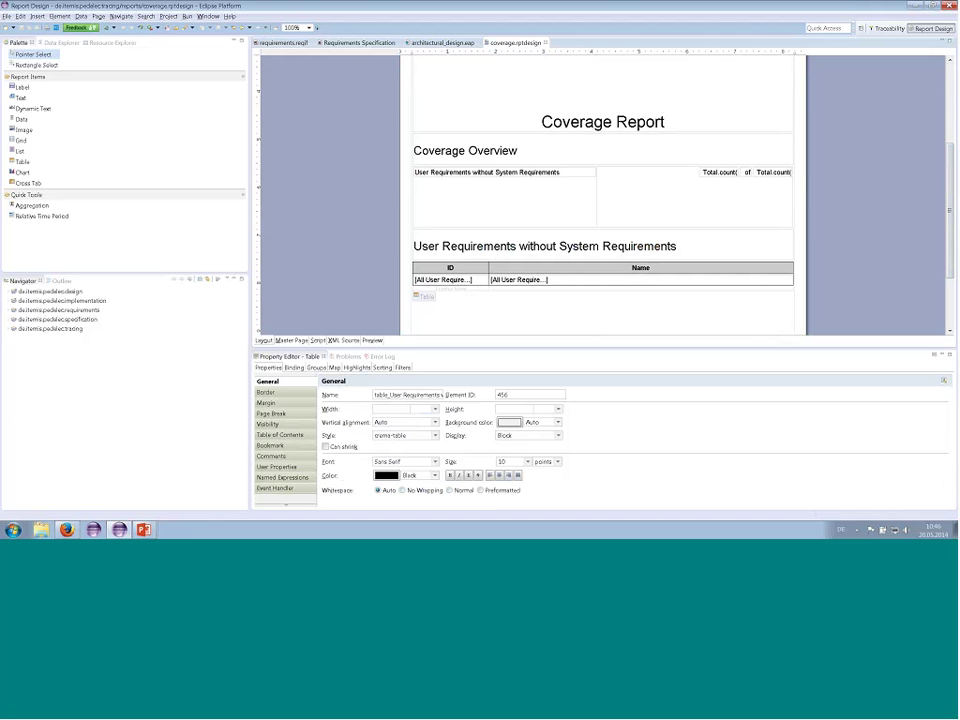
Step: Inspect the All User Requirements data set's candidate query types and preview results, leaving its definition without saving changes
left_click(60, 43)
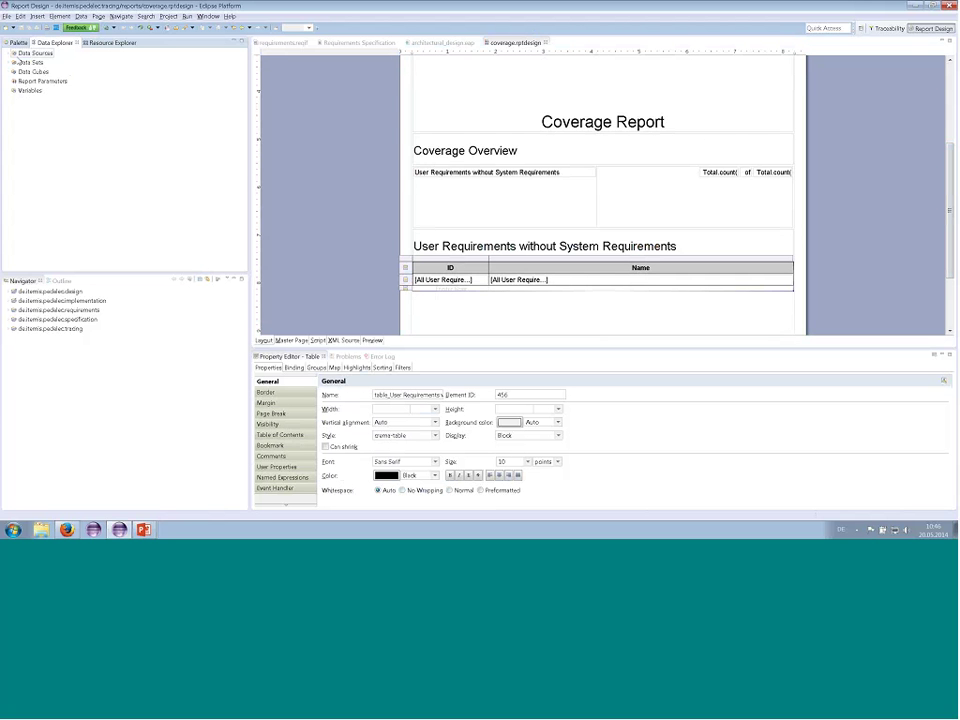
left_click(13, 62)
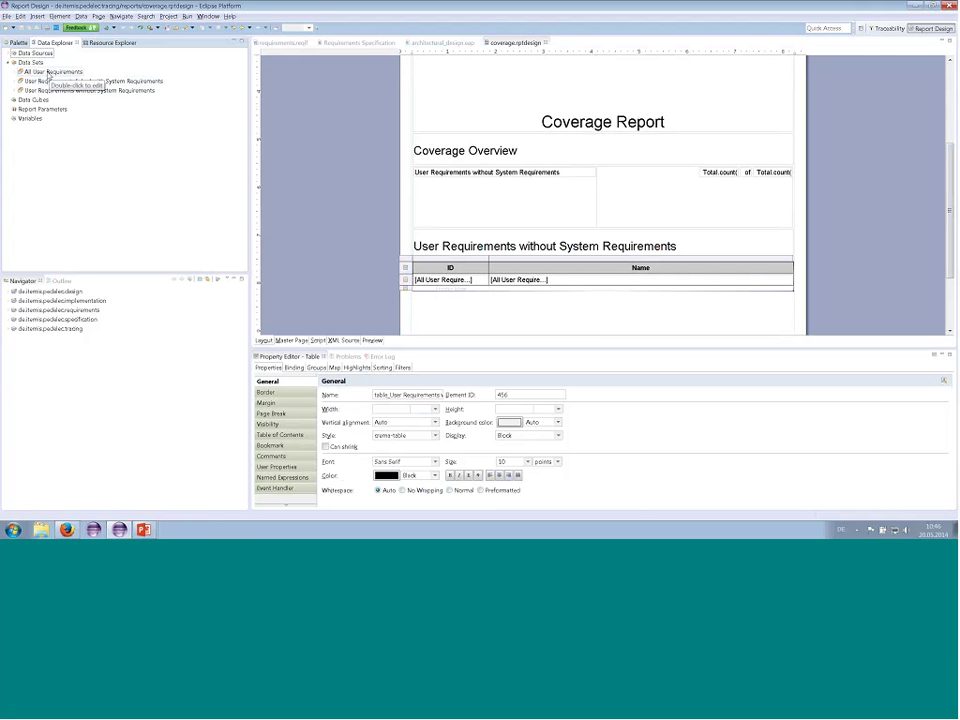
double_click(50, 72)
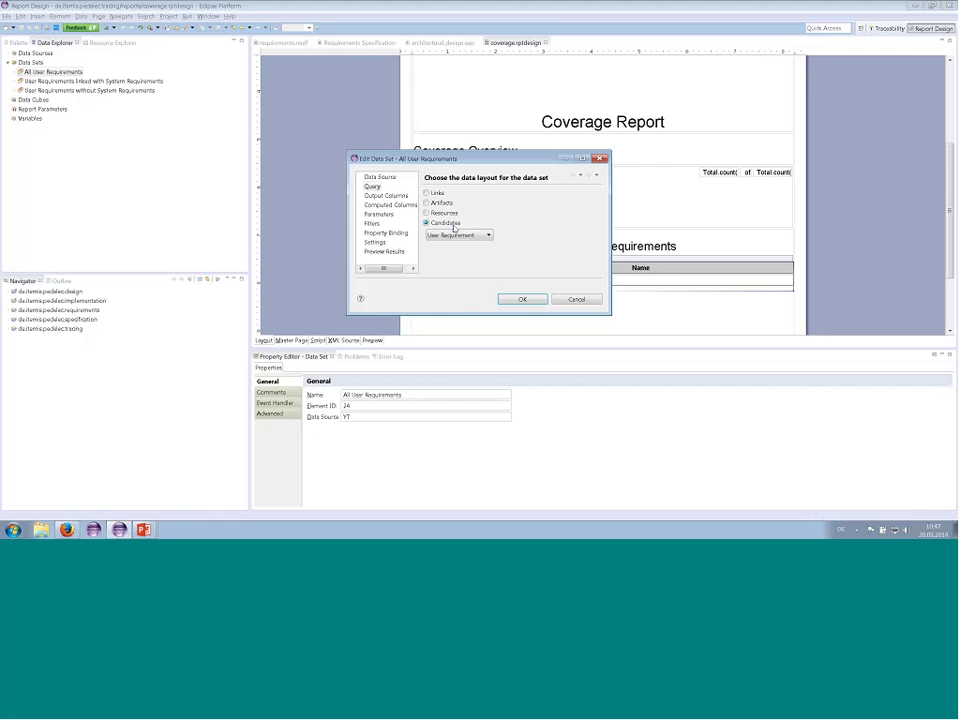
left_click(488, 235)
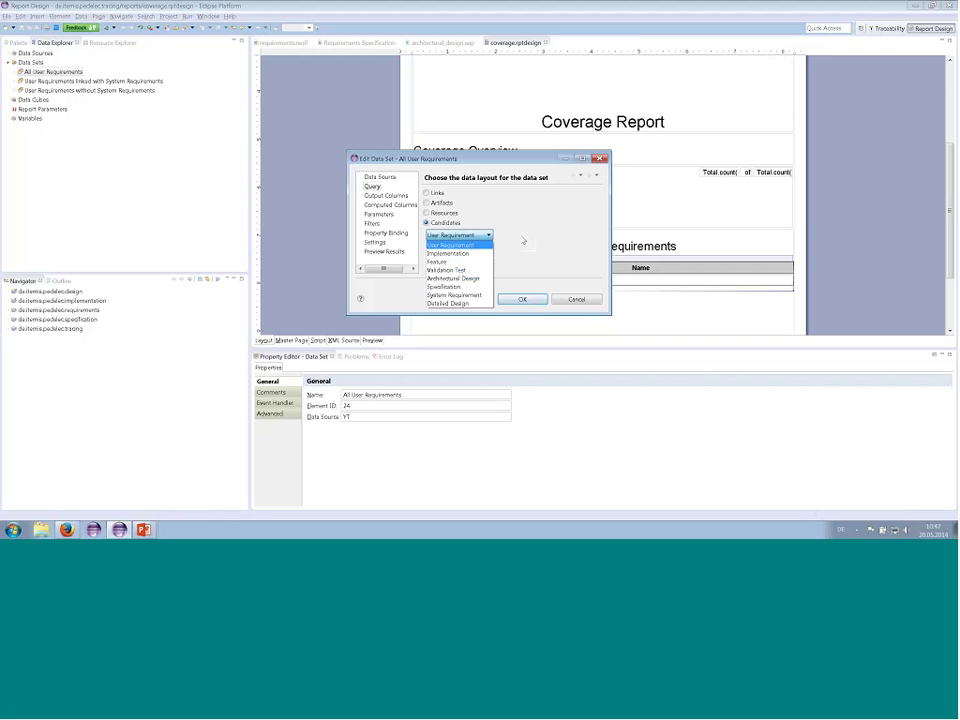
left_click(523, 240)
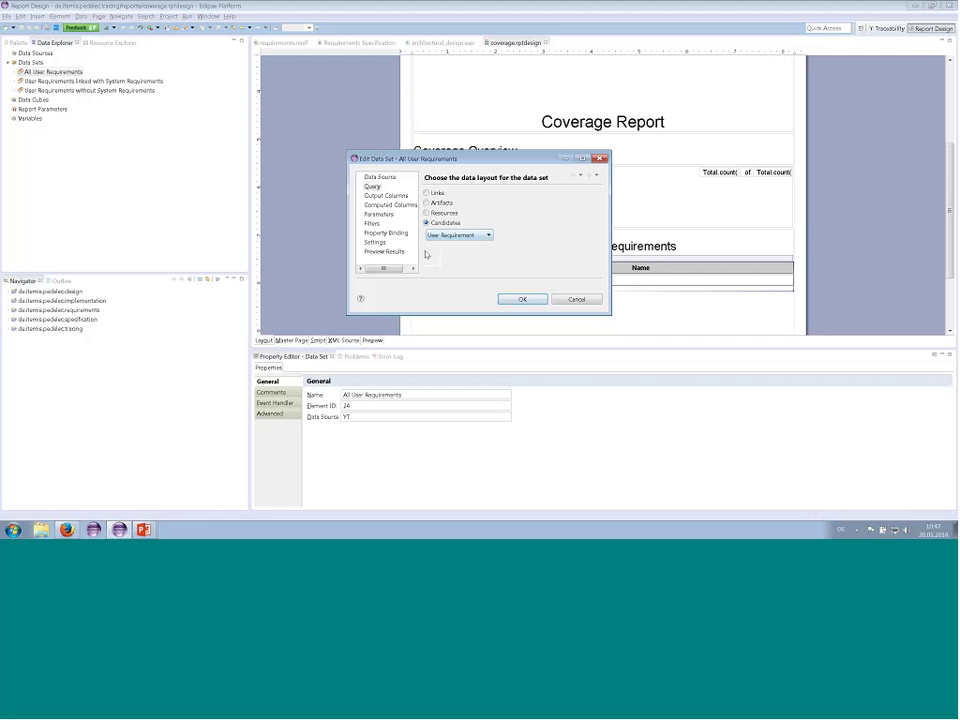
left_click(384, 251)
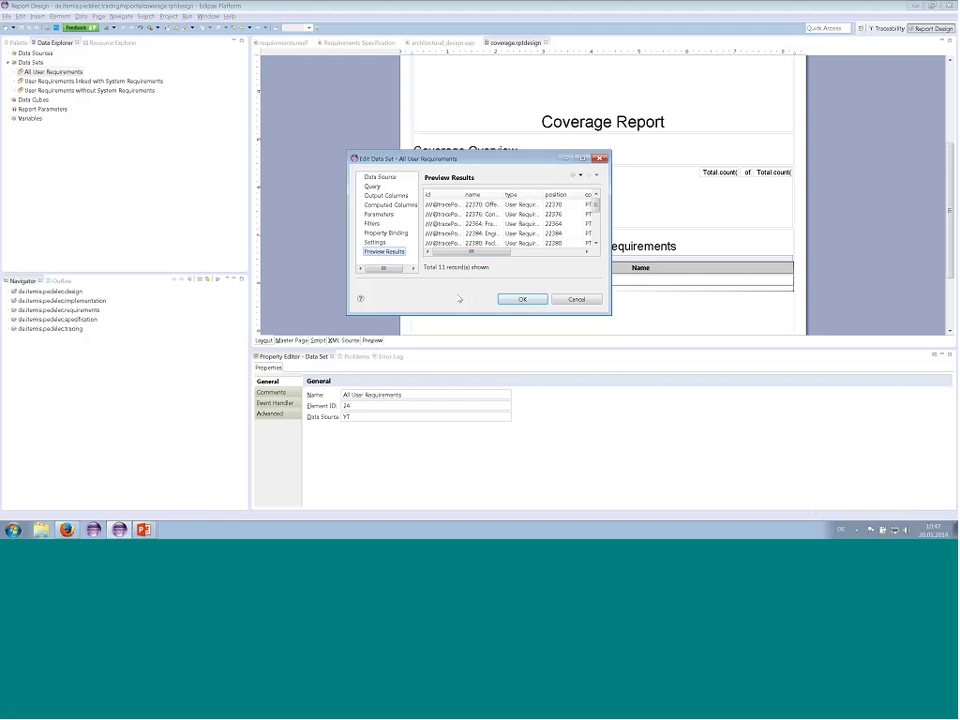
left_click_drag(454, 316, 458, 441)
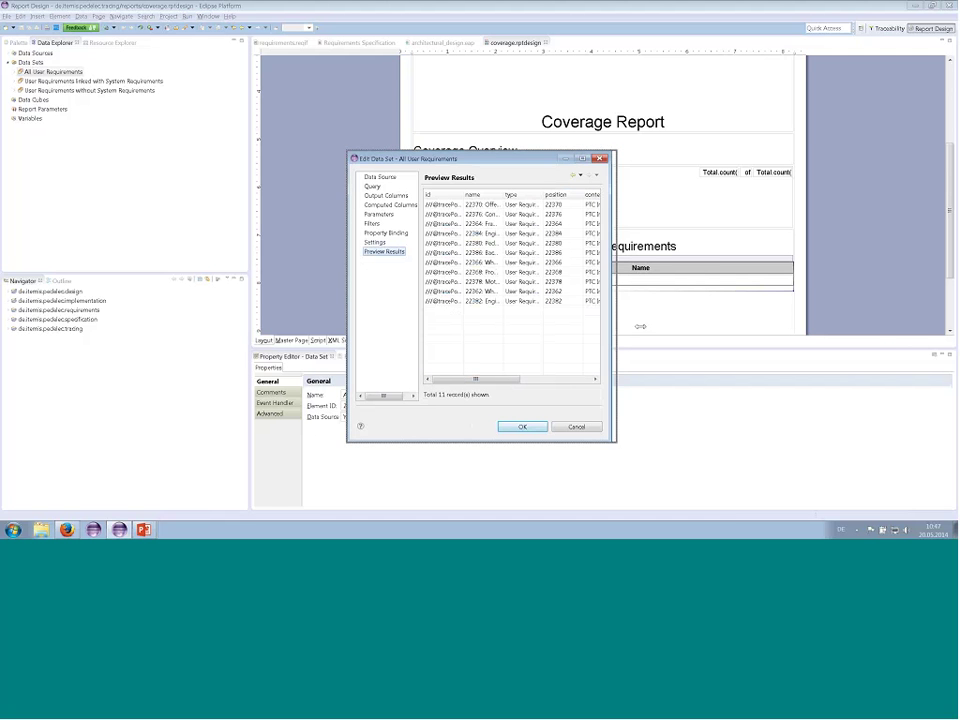
left_click_drag(640, 326, 899, 326)
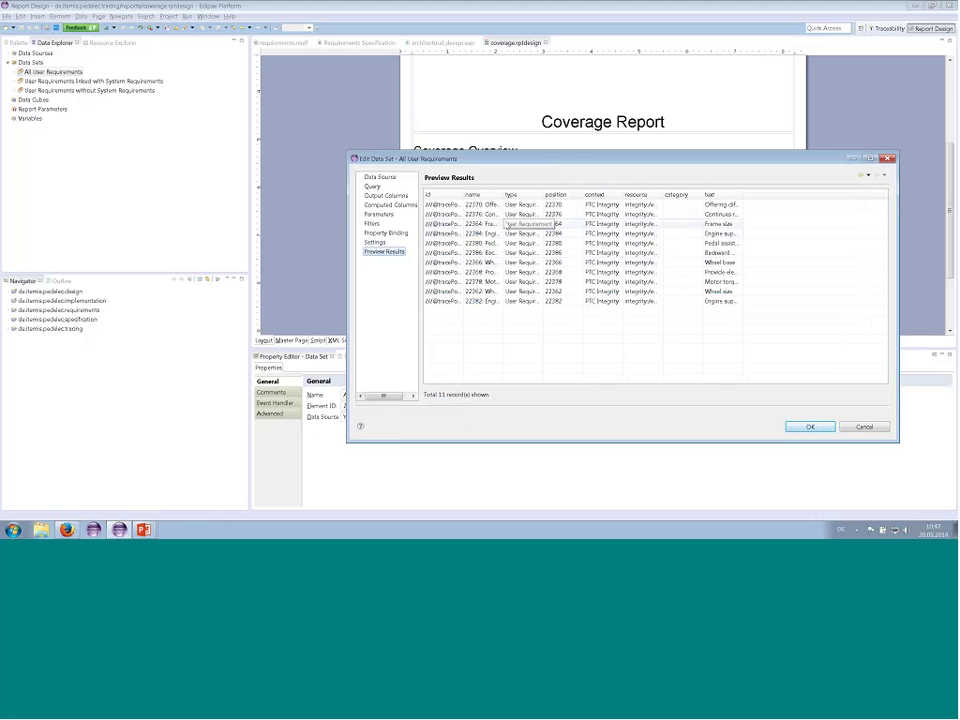
left_click(866, 427)
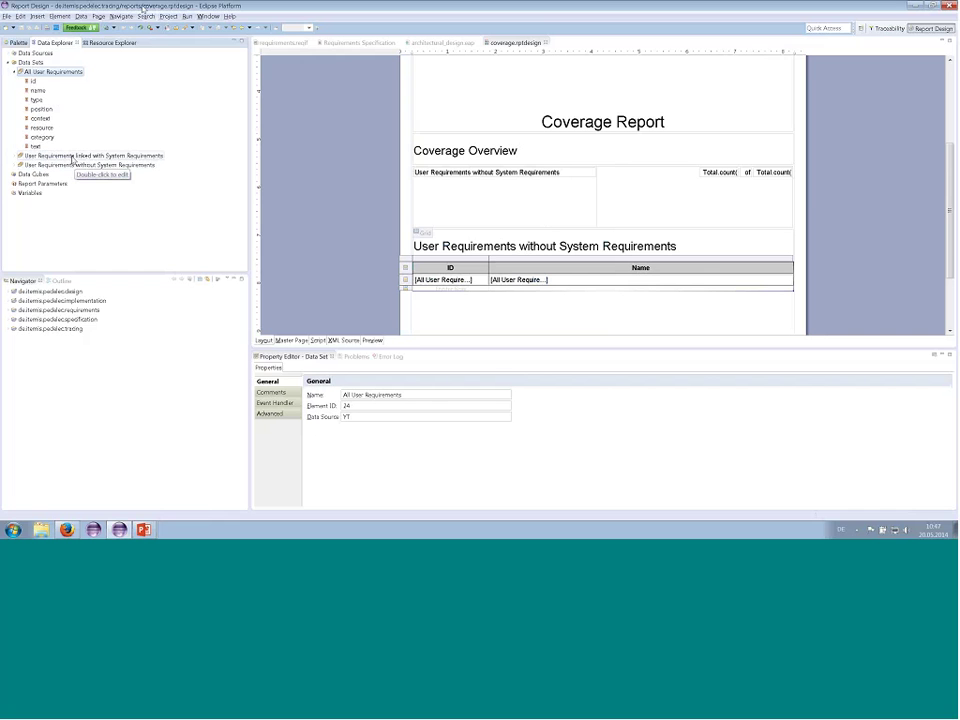
Step: Examine the query, filters and preview results of the User Requirements linked with System Requirements data set, and close its definition
double_click(76, 157)
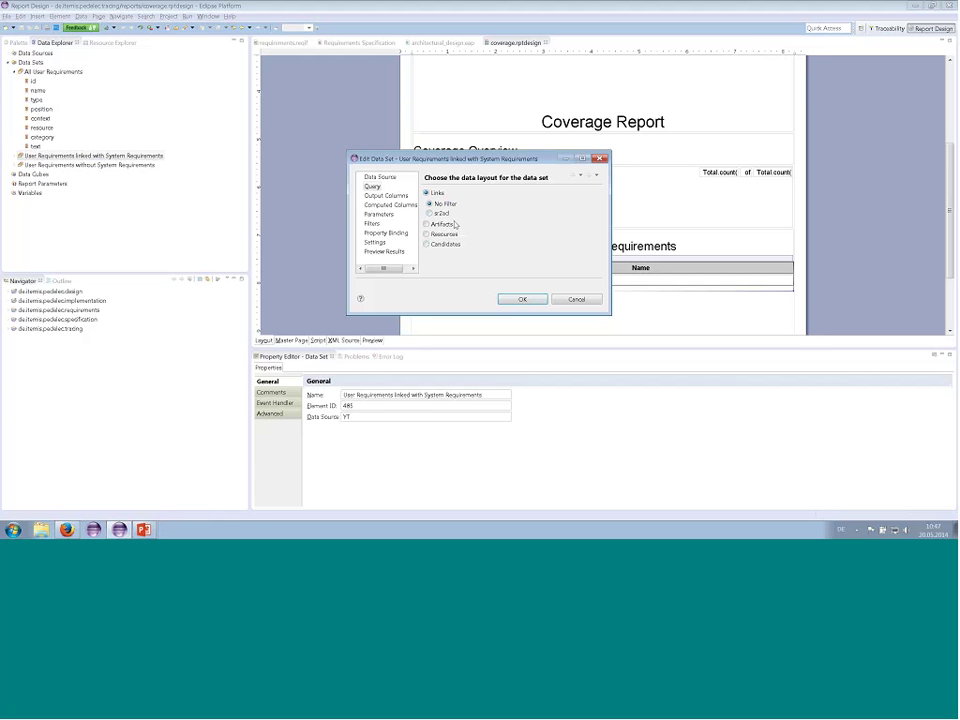
left_click(373, 224)
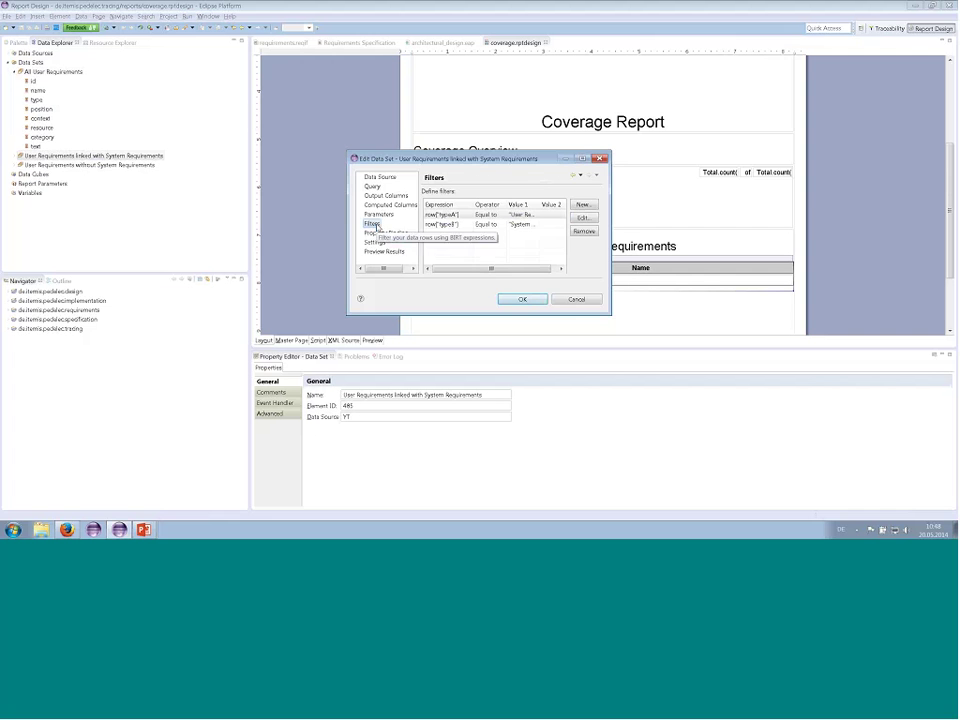
left_click_drag(613, 236, 785, 236)
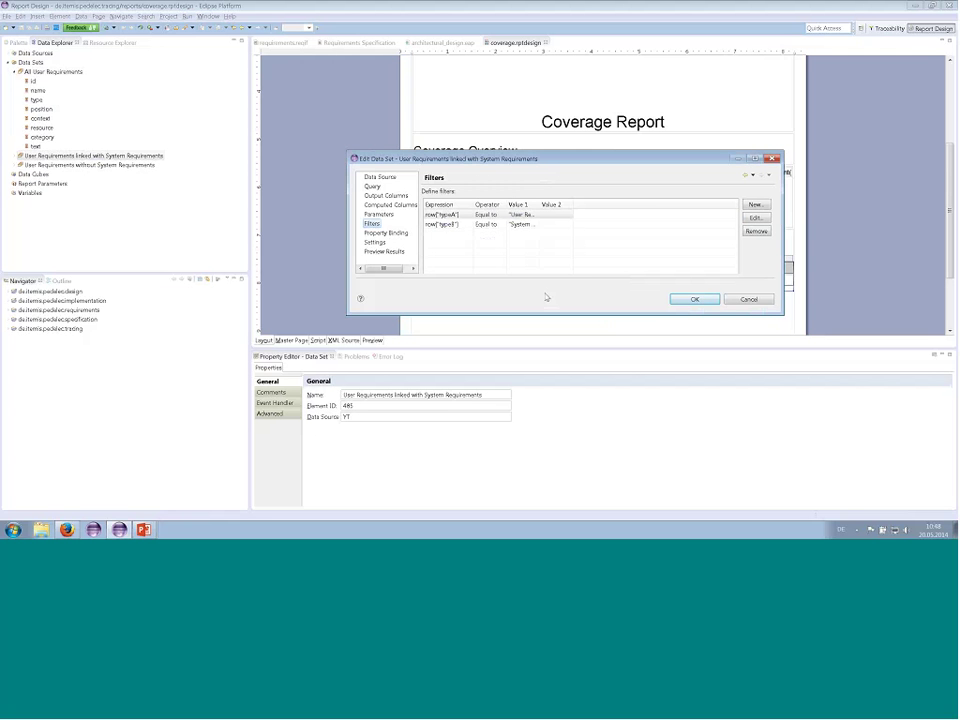
left_click_drag(540, 205, 620, 206)
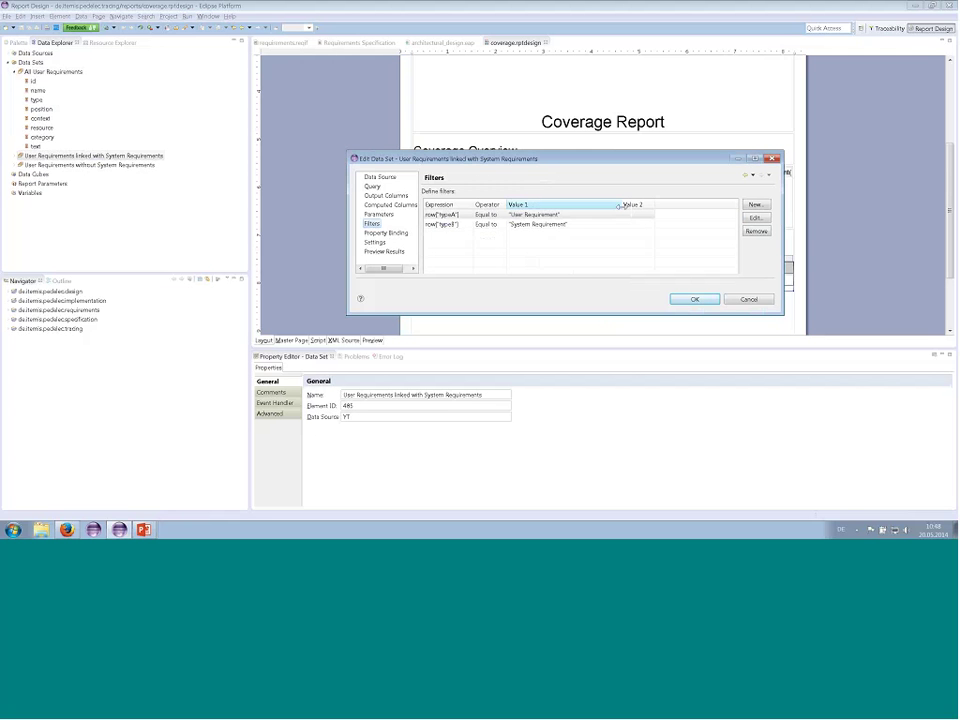
left_click_drag(473, 205, 511, 204)
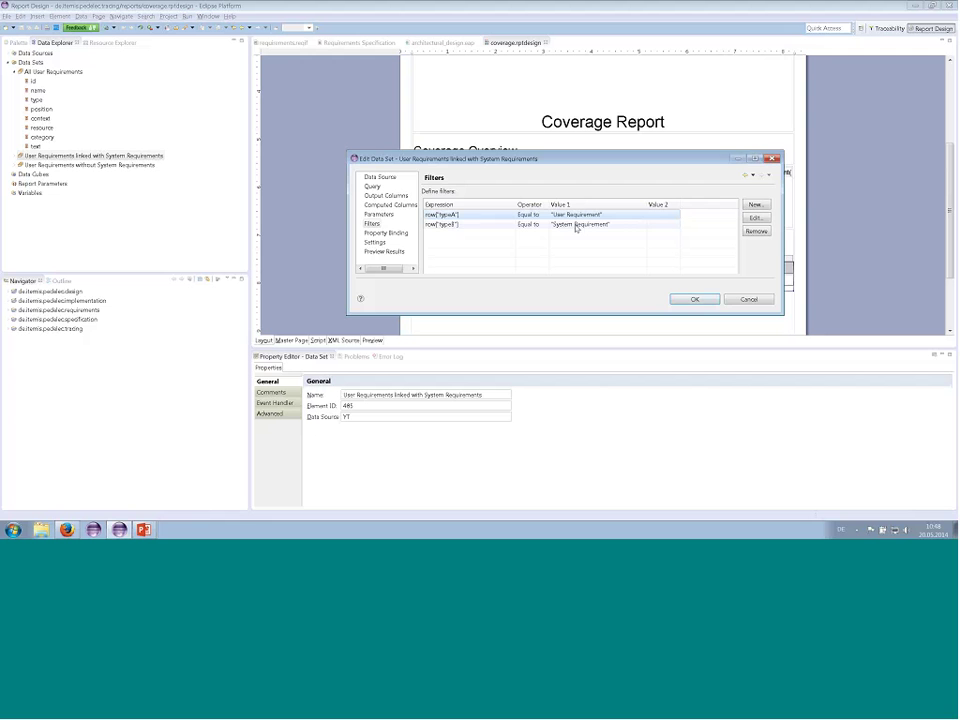
left_click(384, 251)
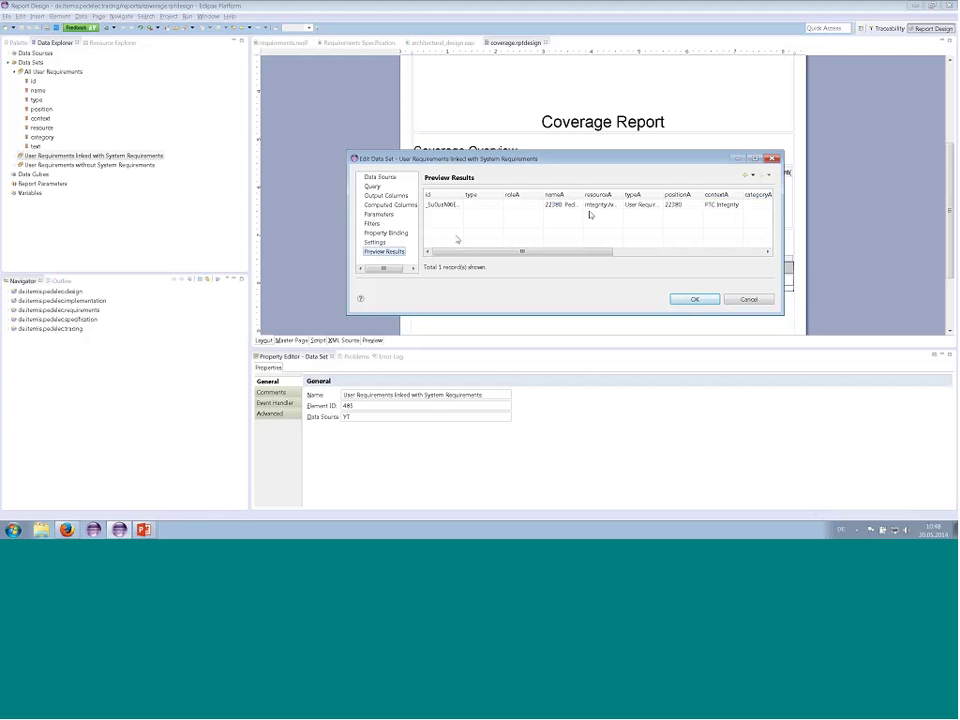
key("Return")
scroll(158, 150, "down", 3)
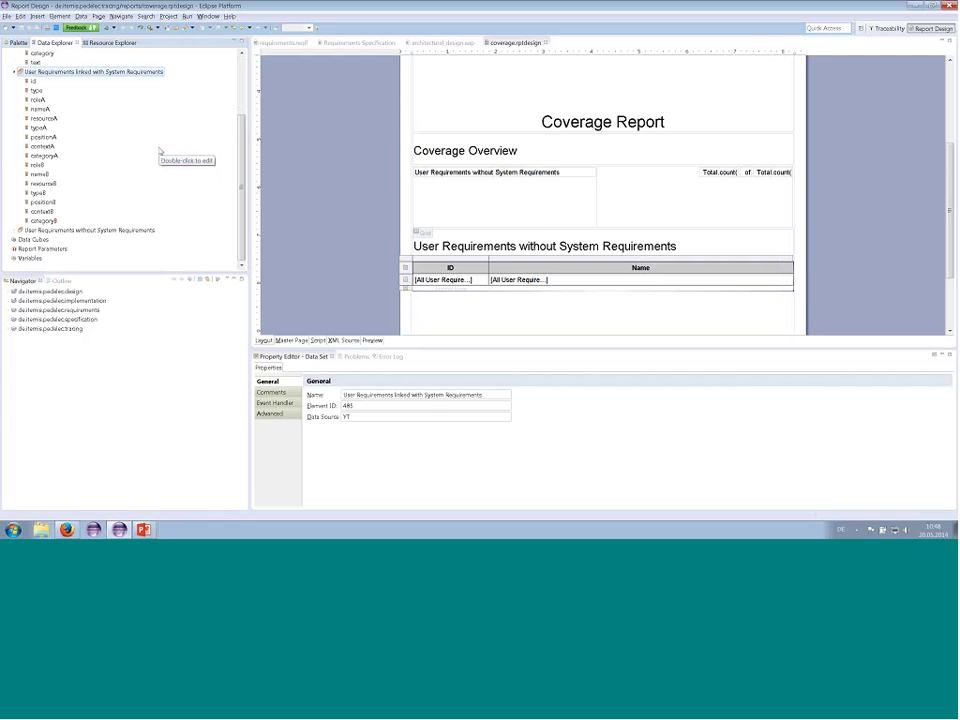
Step: Examine the join definition of the User Requirements without System Requirements data set, cancel it, and view the report table's data binding
double_click(89, 230)
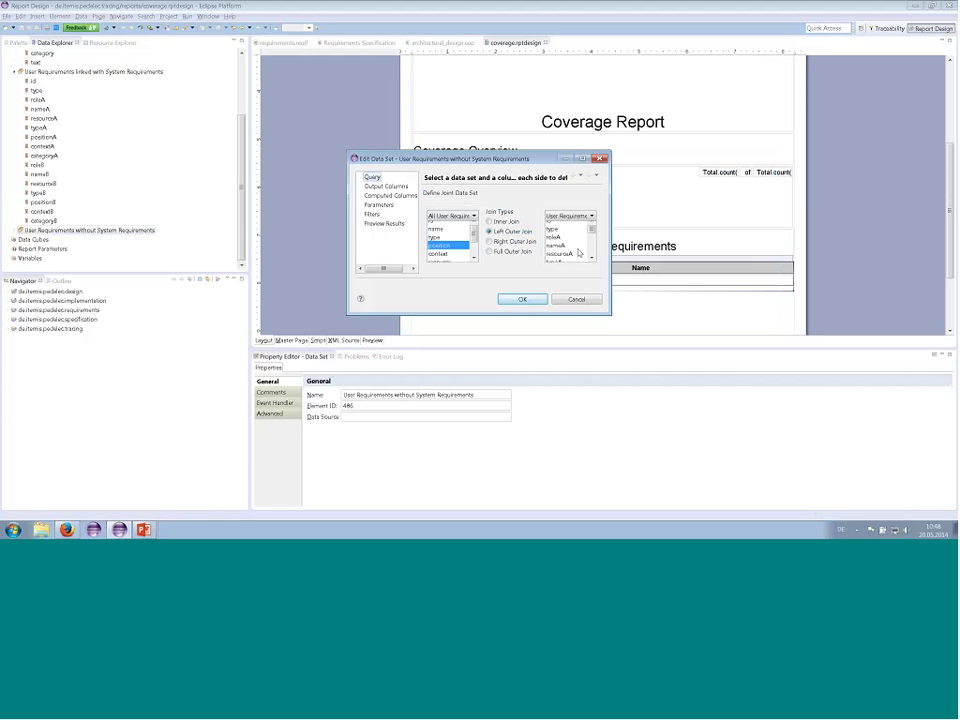
left_click(576, 299)
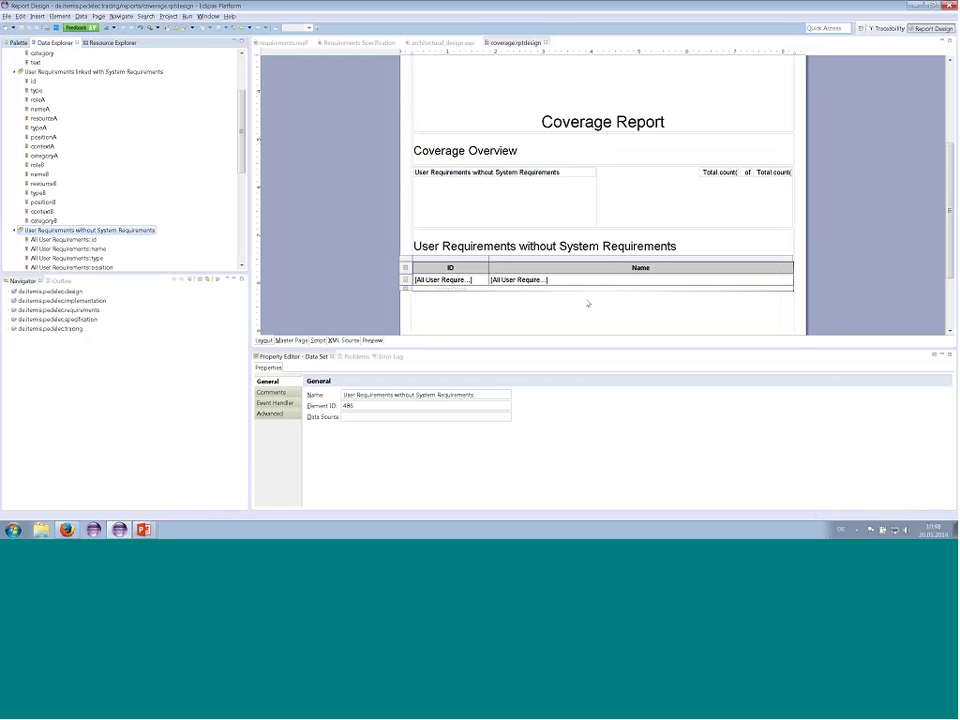
left_click(419, 289)
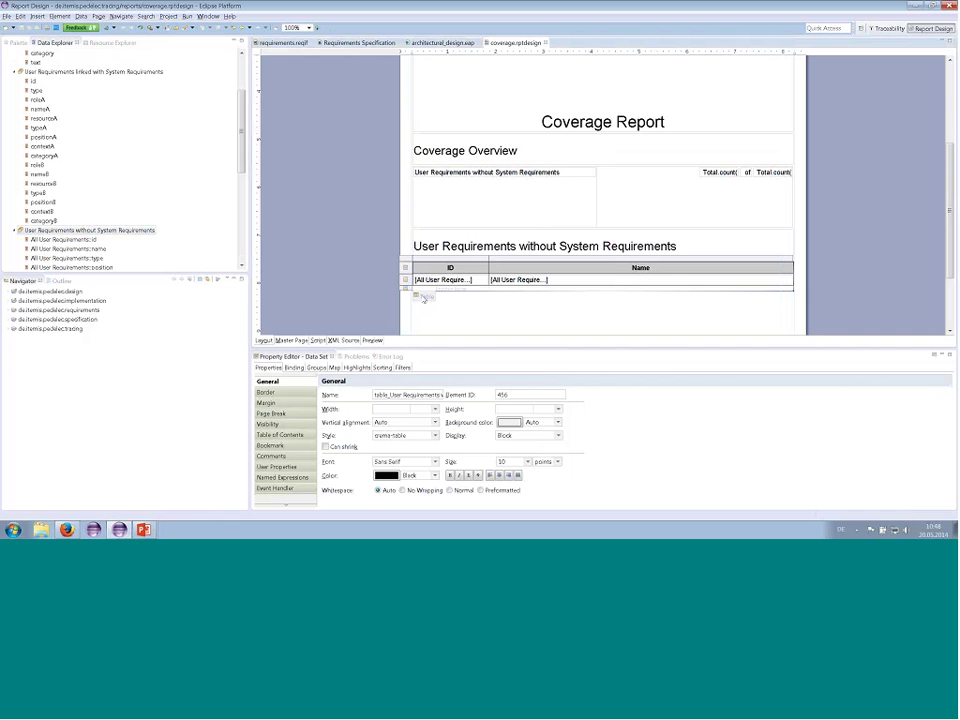
left_click(294, 368)
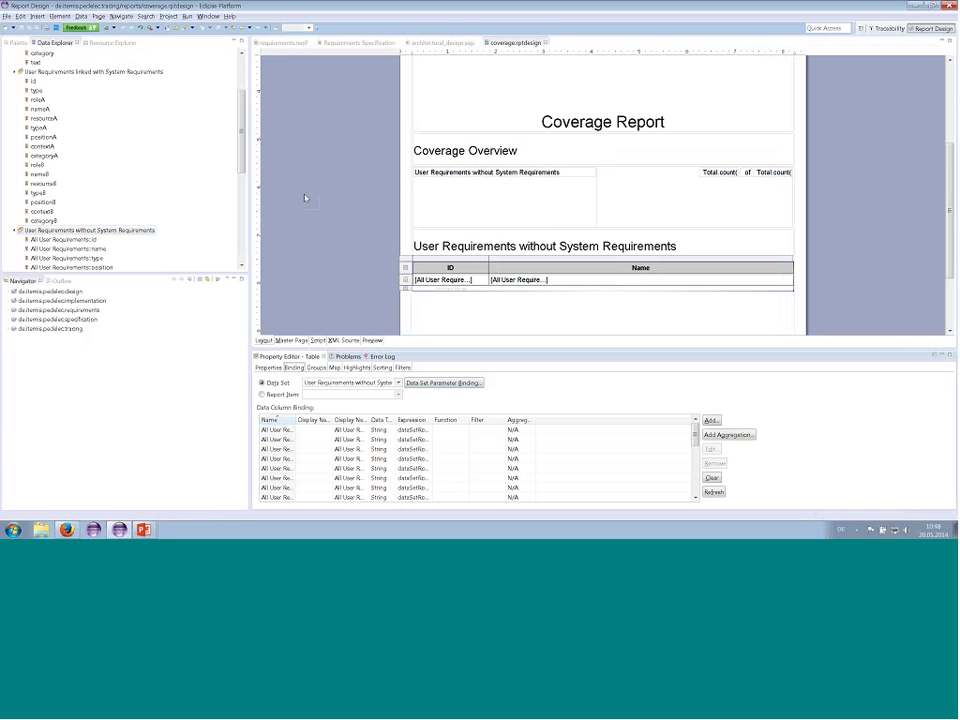
Step: Return to the Traceability perspective, close coverage.rptdesign, and open the YT configuration
left_click(886, 29)
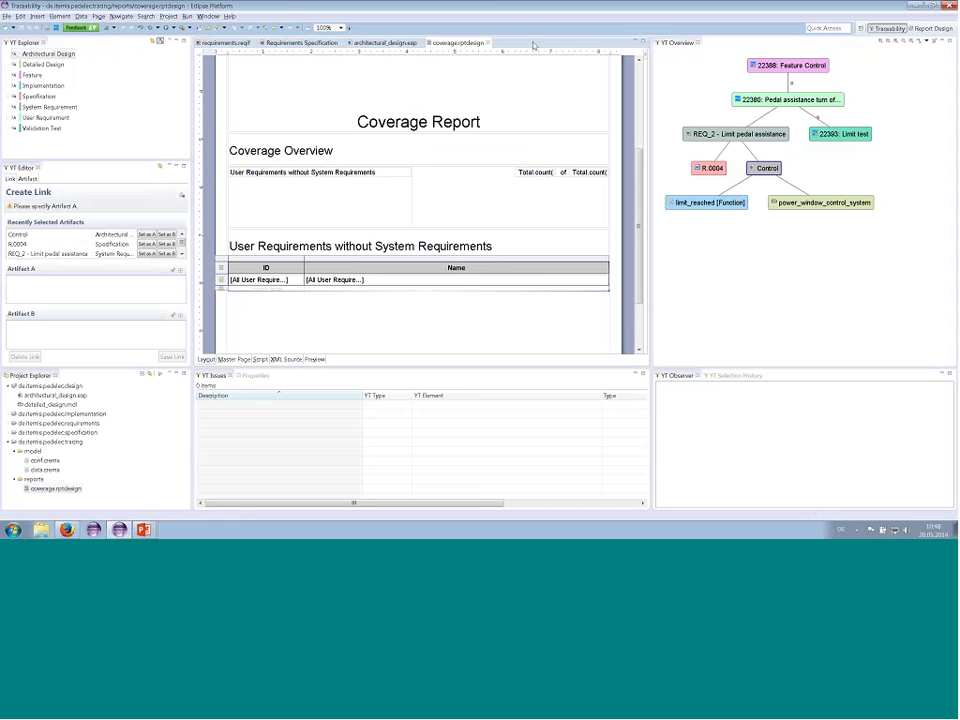
left_click(488, 43)
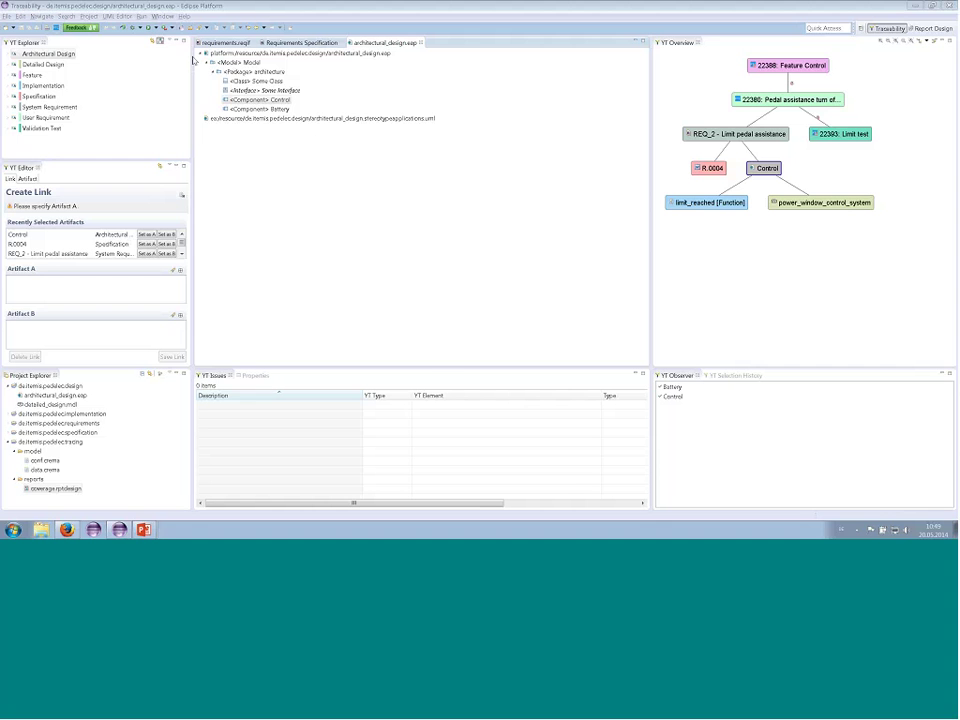
left_click(159, 41)
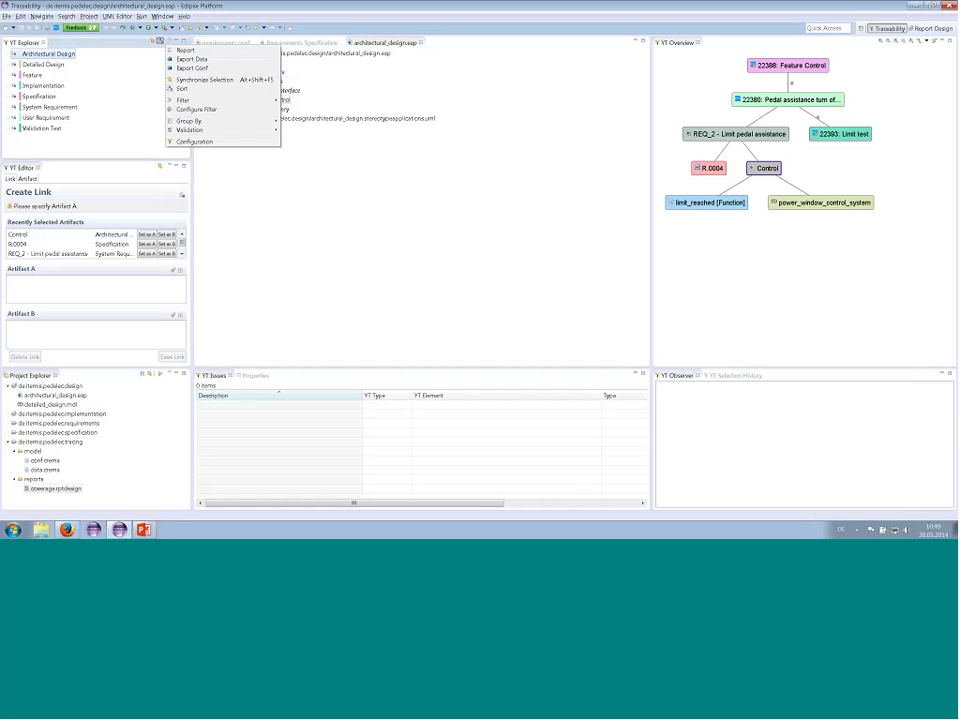
left_click(195, 141)
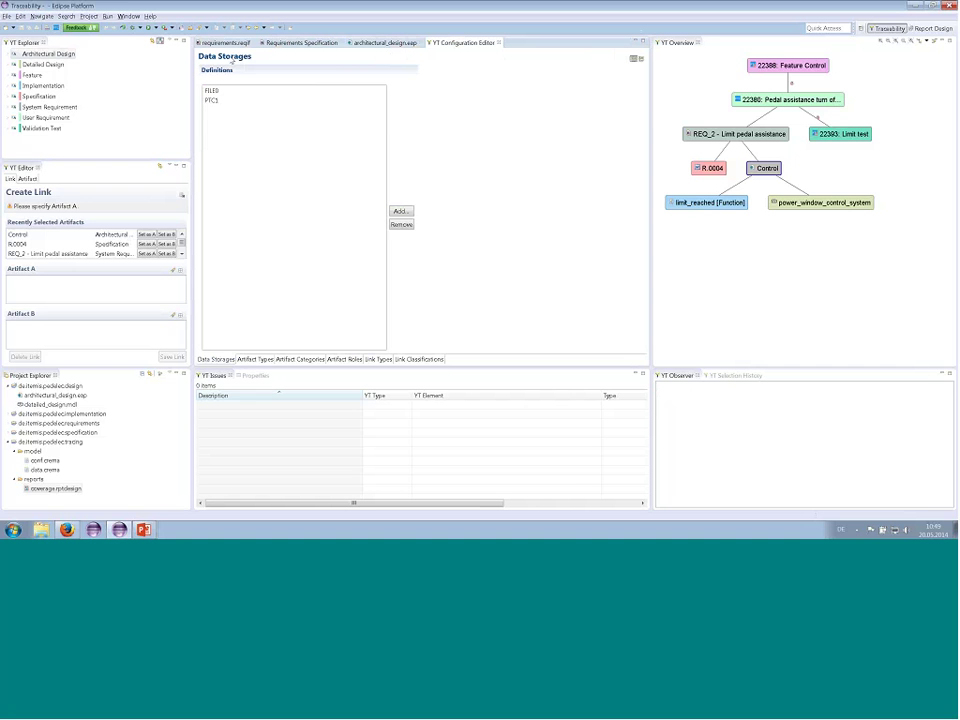
Step: Examine the FILE0 data storage's configuration, its data.crema file in the tracing project, and the selectable storage types without changing the type
left_click(211, 90)
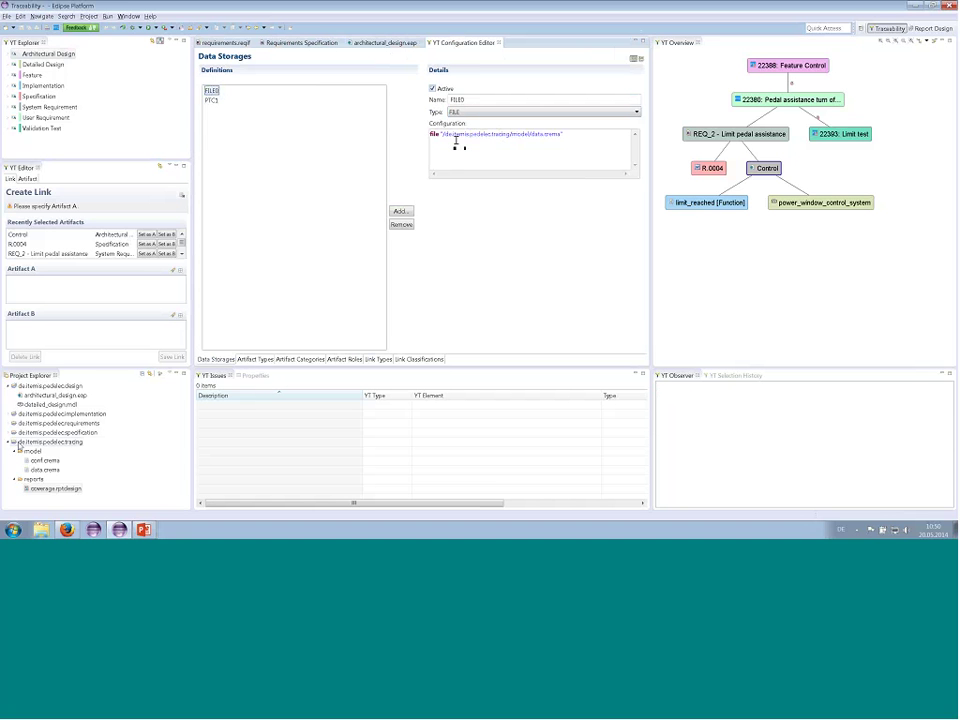
left_click(66, 443)
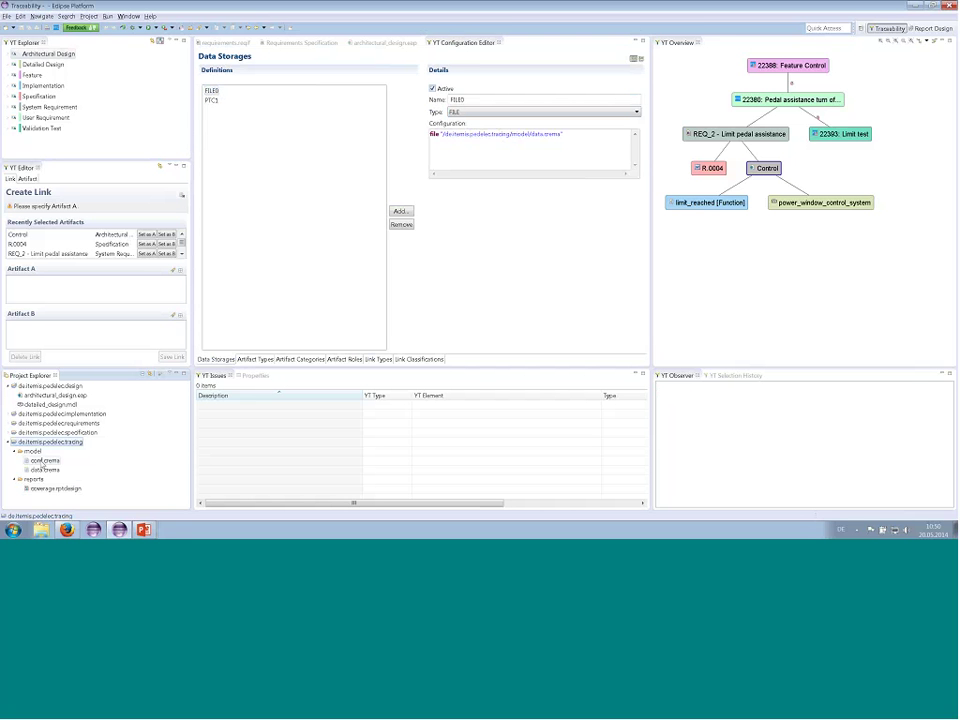
left_click(44, 468)
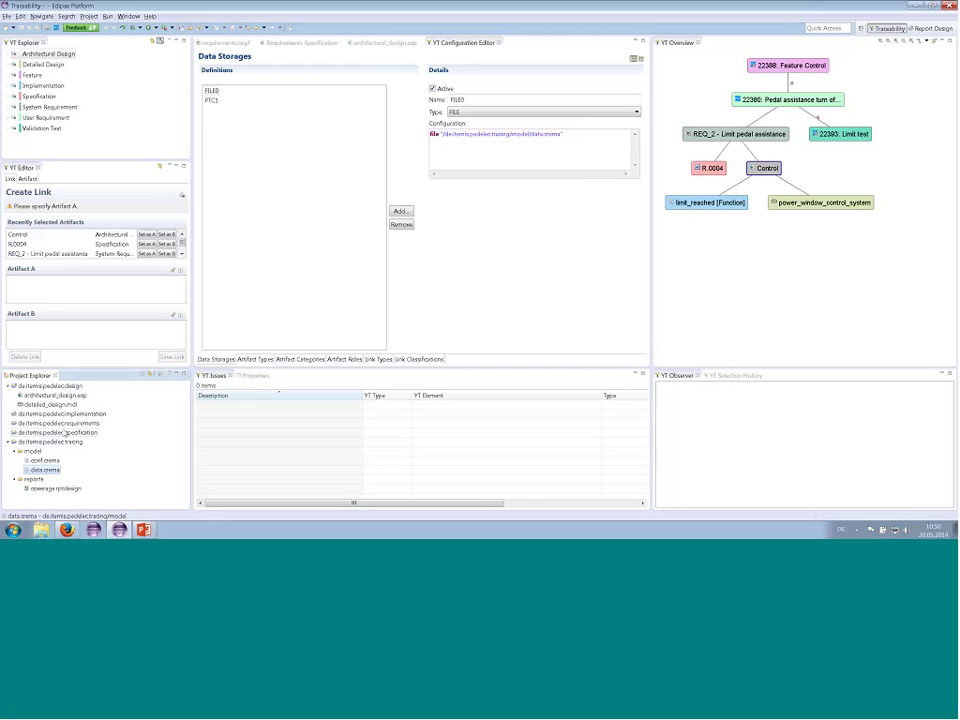
left_click(625, 112)
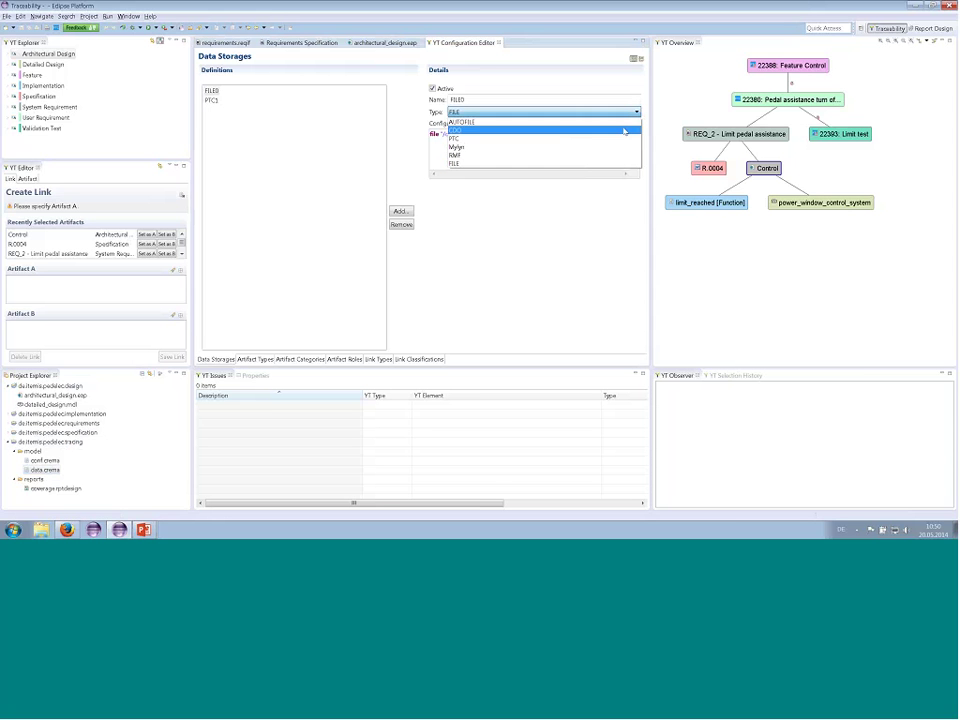
left_click(623, 90)
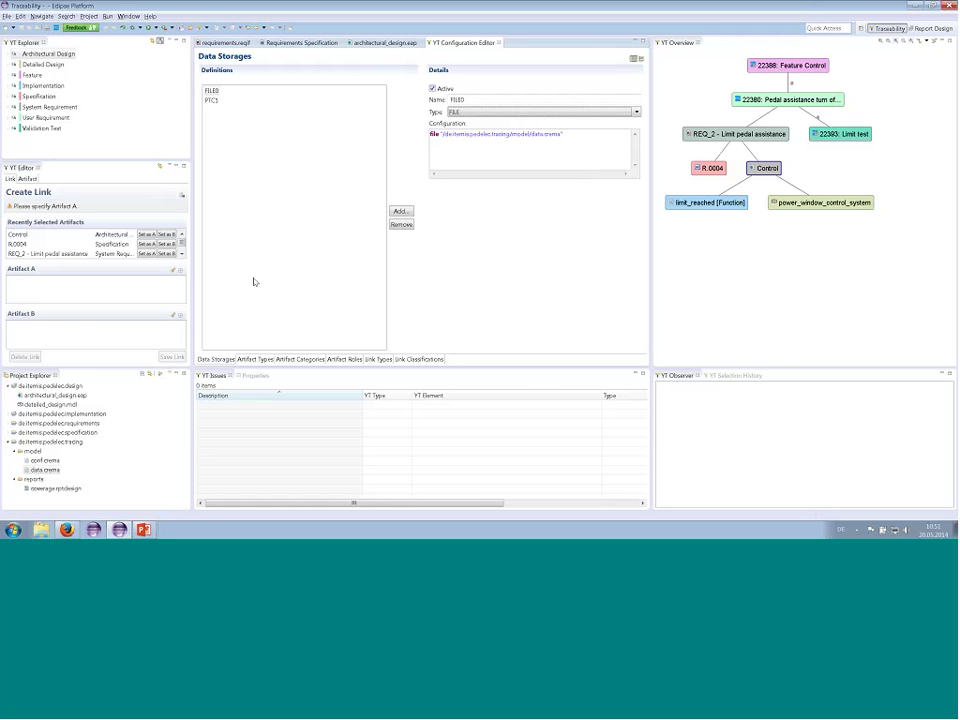
Step: Examine the PTC1 data storage's configuration, browse the candidate projects for its projects list, and close the configuration without keeping changes
left_click(212, 100)
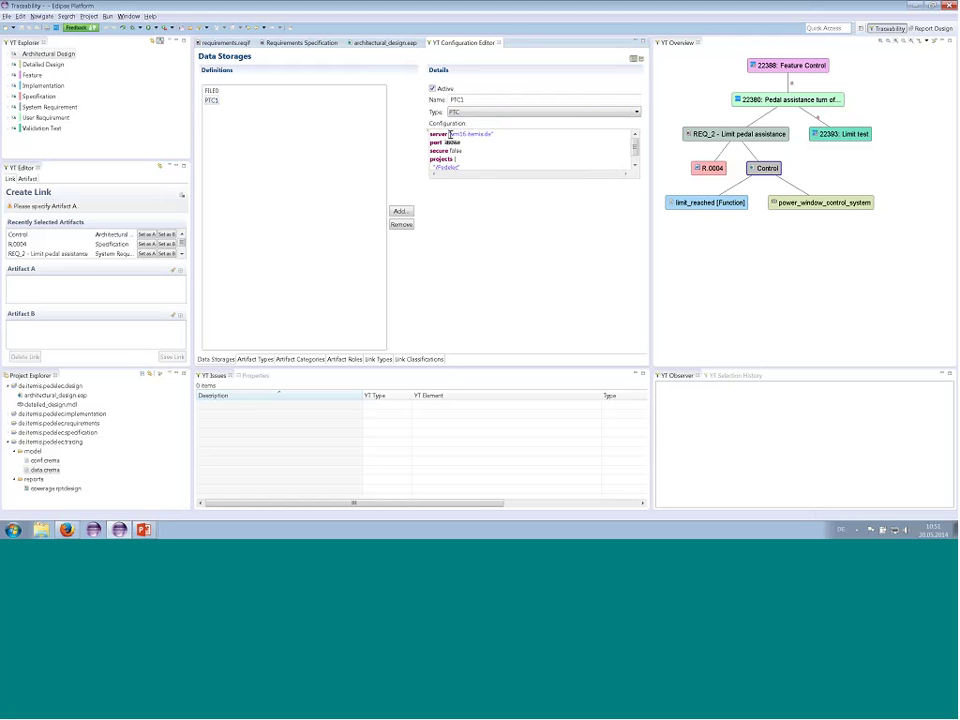
scroll(455, 138, "down", 1)
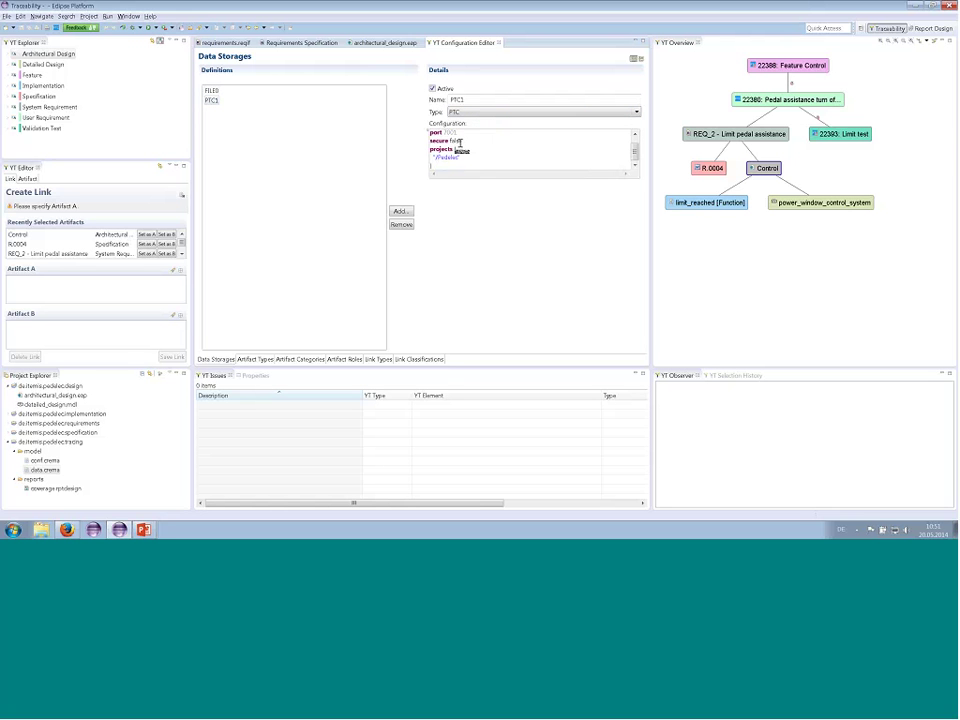
left_click(457, 148)
key("Return")
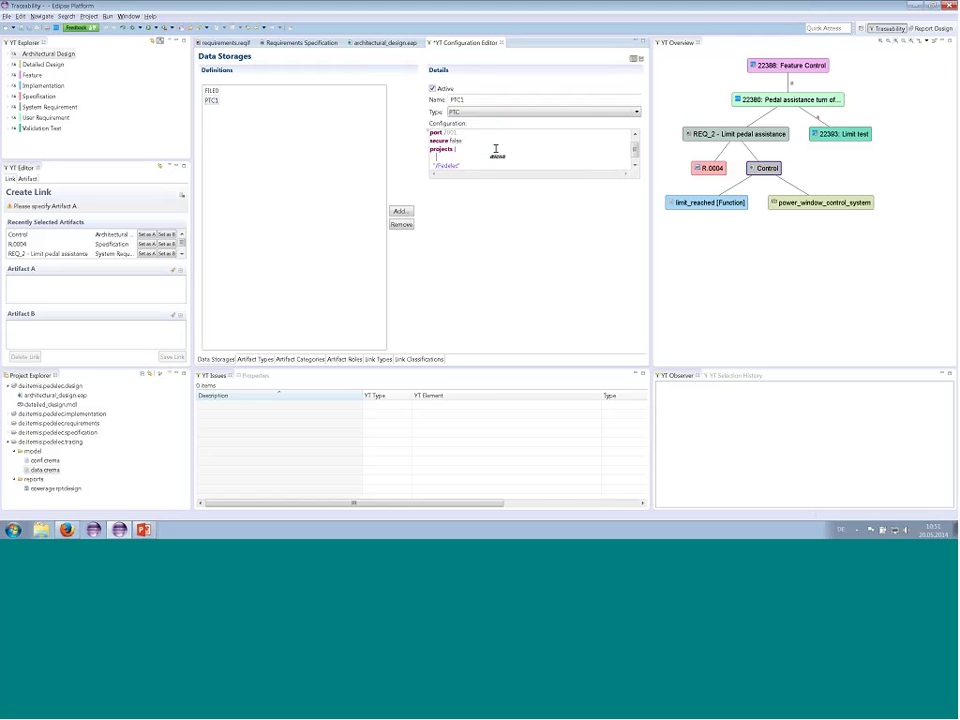
key("ctrl+space")
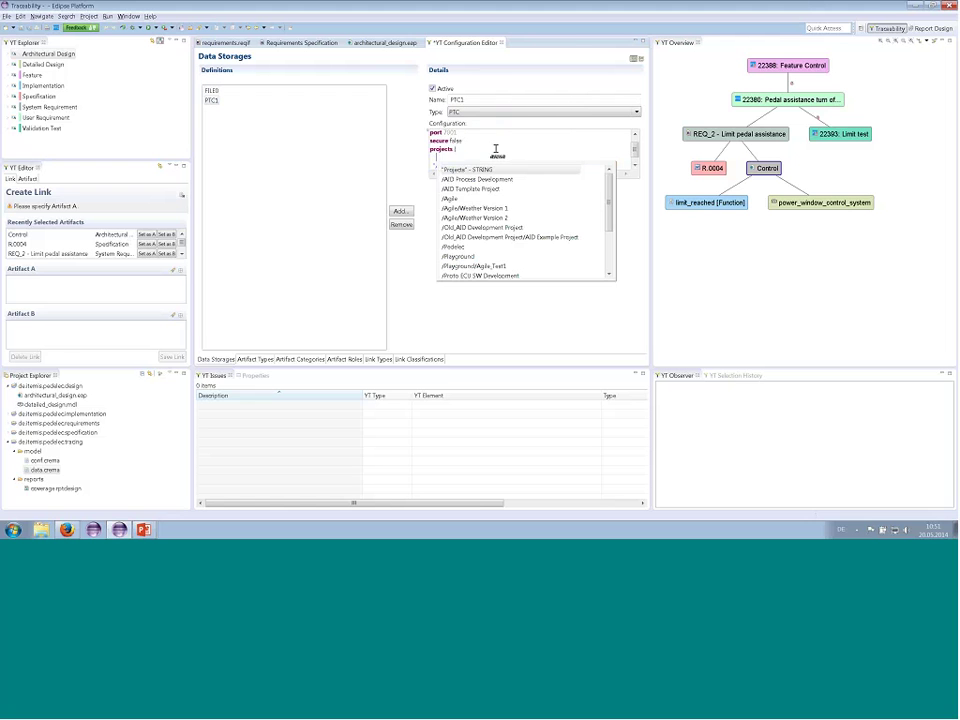
key("Escape")
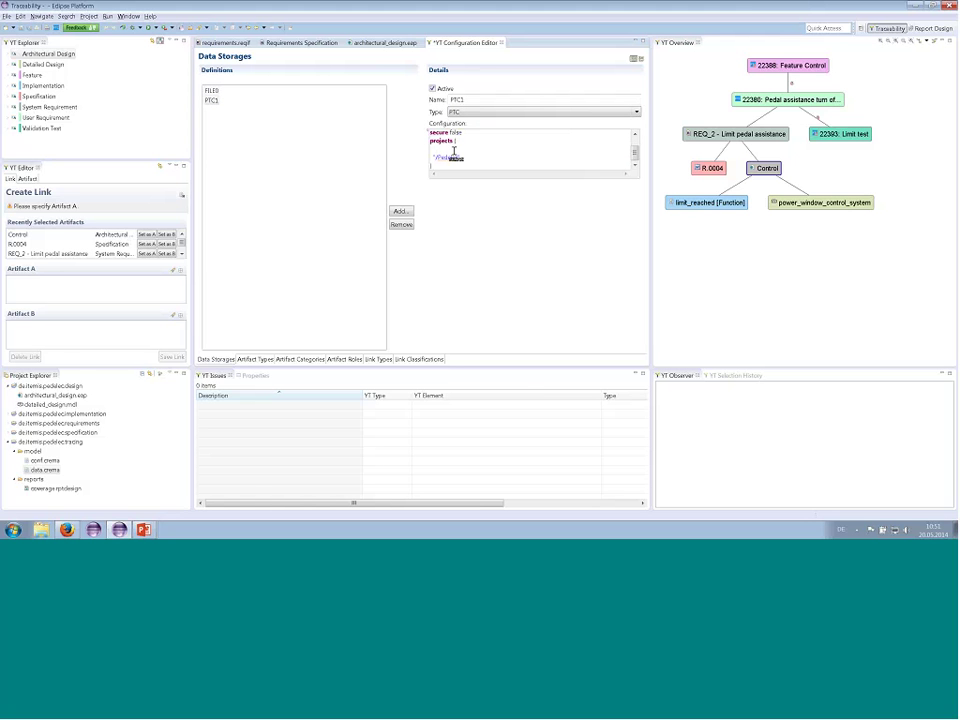
key("ctrl+space")
key("Down")
key("Down")
key("Down")
key("Down")
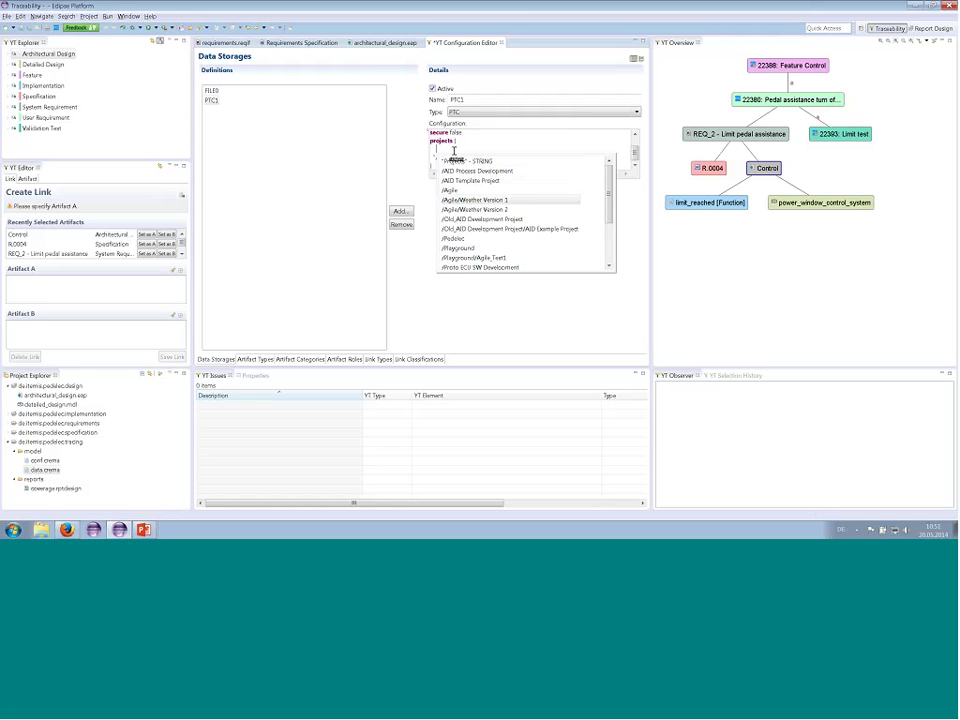
key("Down")
key("Down")
key("Down")
key("Down")
key("Down")
key("Down")
key("Down")
key("Down")
key("Down")
key("Down")
key("Down")
key("Down")
key("Down")
key("Down")
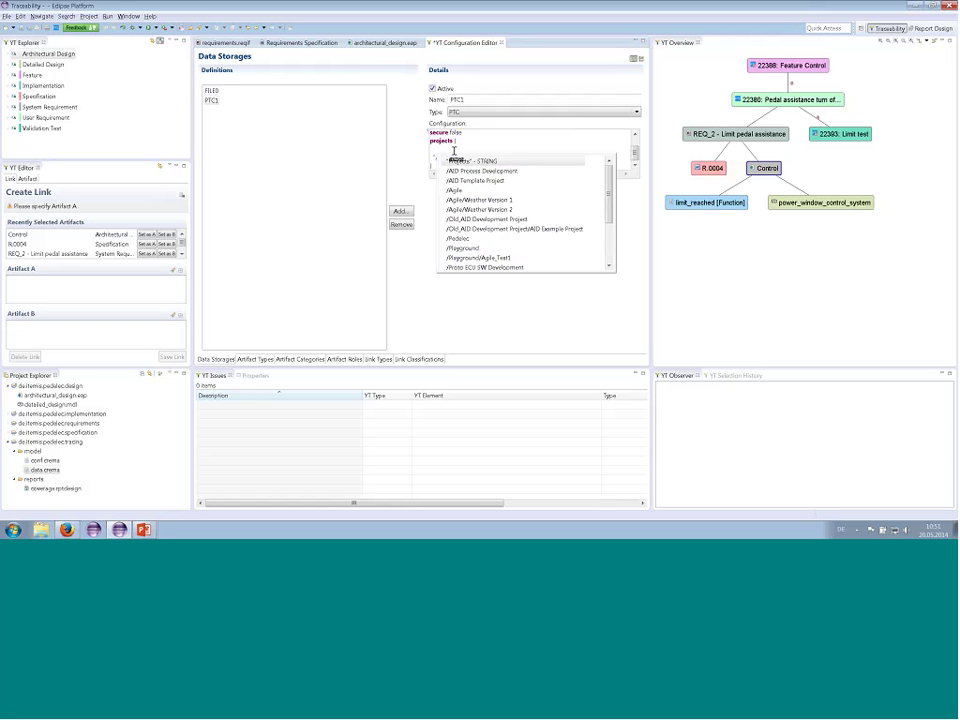
key("Down")
key("Down")
key("Down")
key("Down")
key("Down")
key("Down")
key("Down")
key("Down")
key("Return")
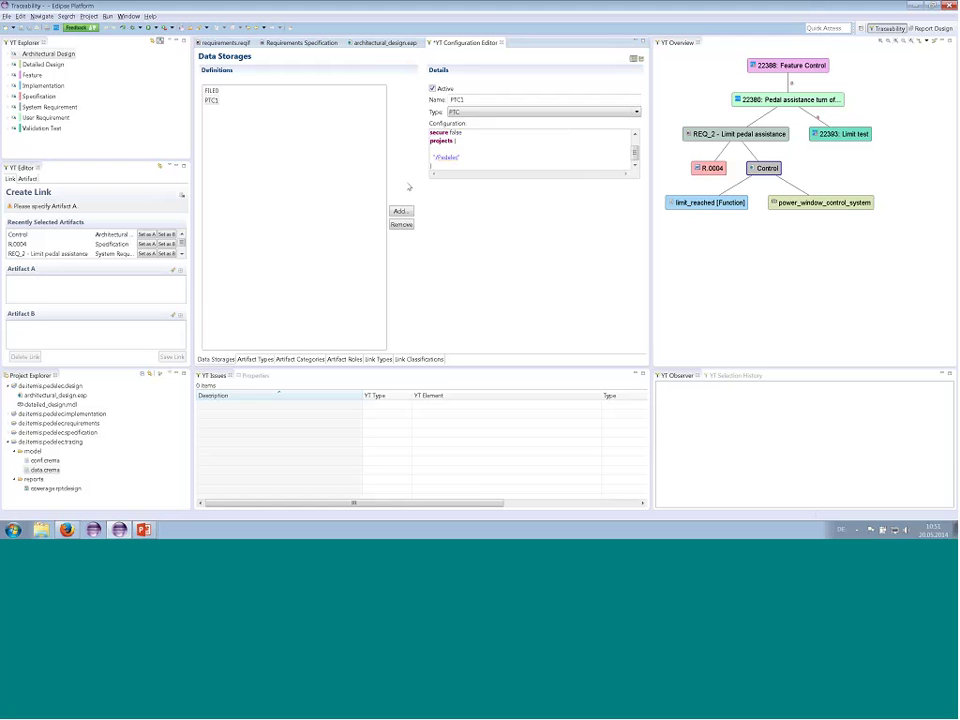
double_click(447, 155)
key("ctrl+w")
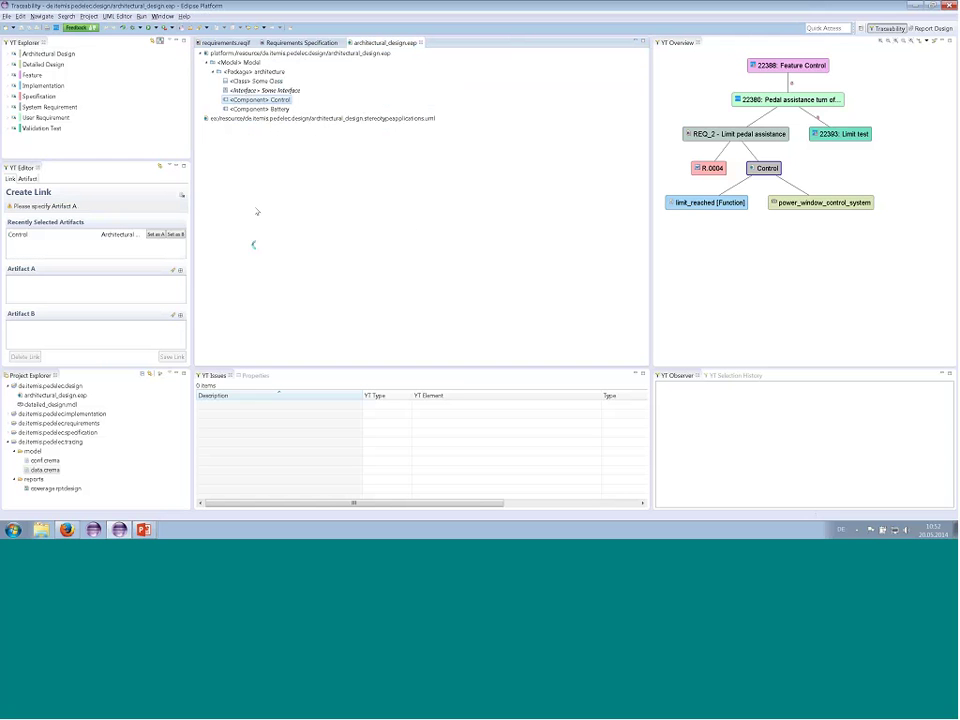
Step: Reopen the YT configuration and show its Artifact Types definitions
left_click(172, 41)
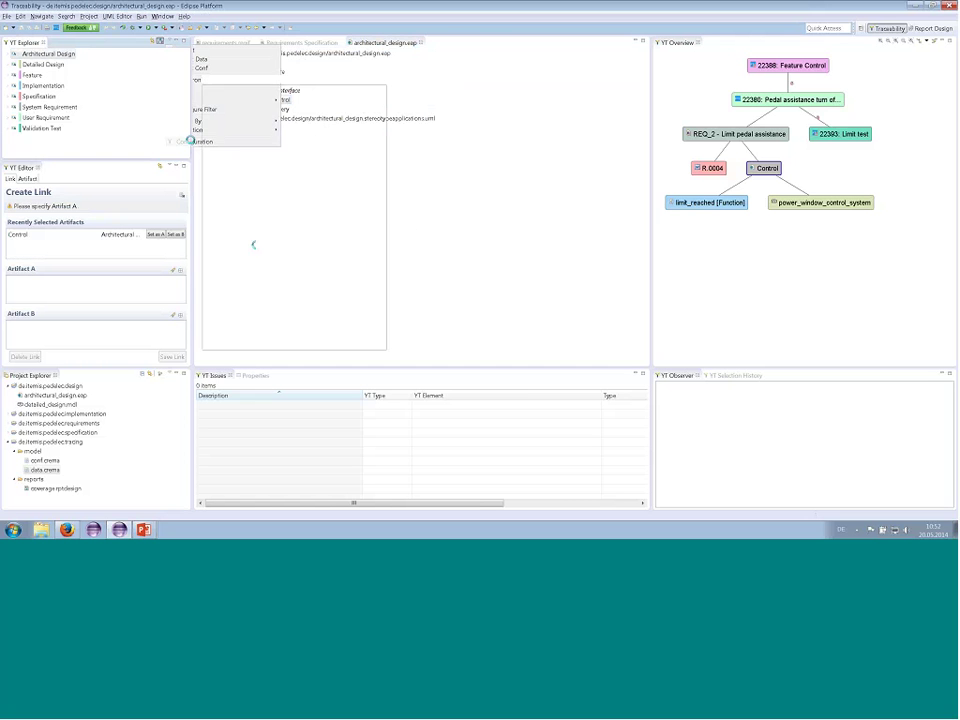
left_click(309, 160)
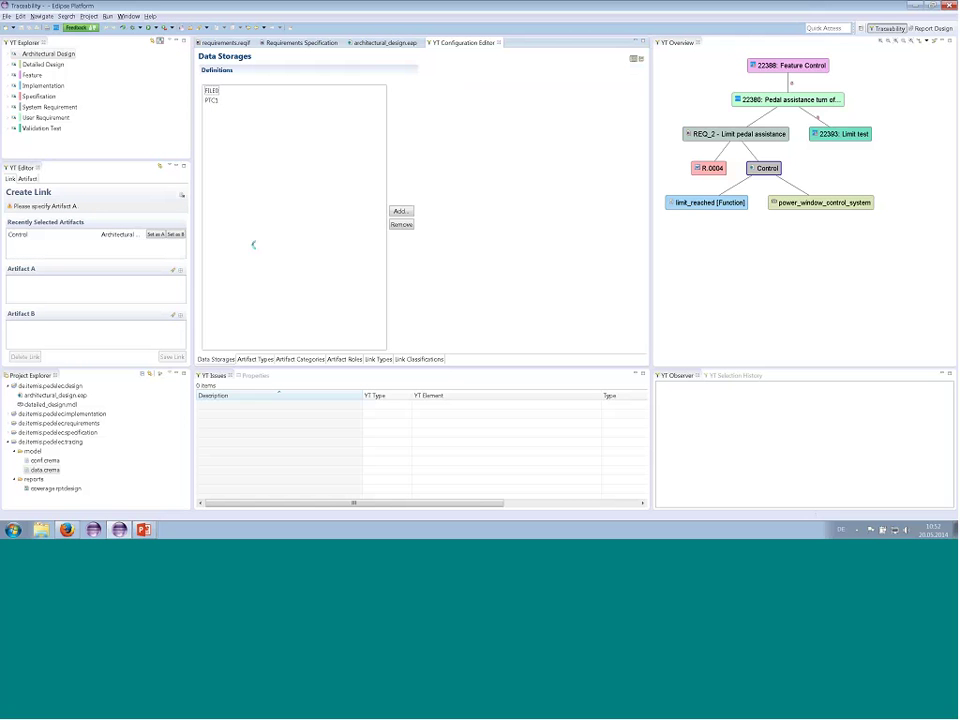
left_click(375, 359)
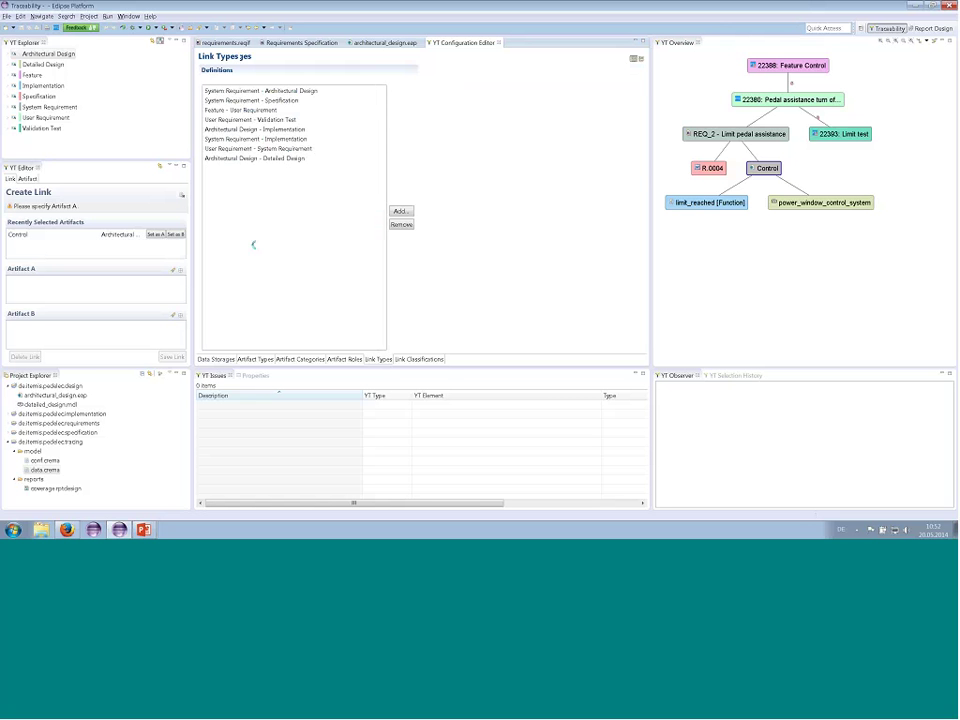
left_click(255, 359)
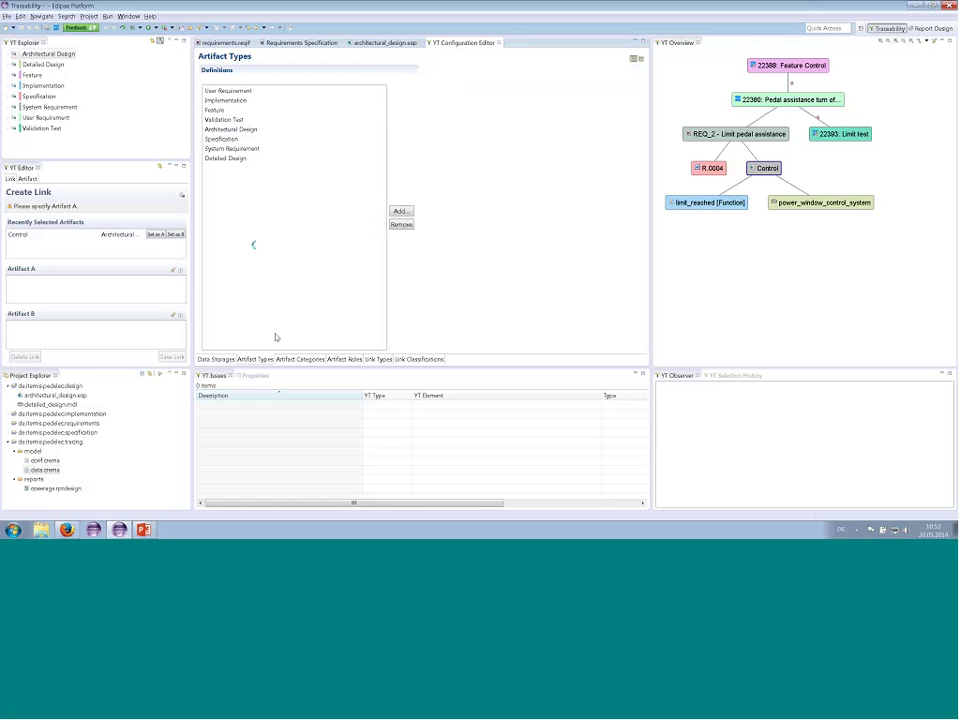
Step: Examine the User Requirement artifact type's PTC Integrity adapter mapping and browse the candidate PTC item types without replacing "Requirement"
left_click(229, 91)
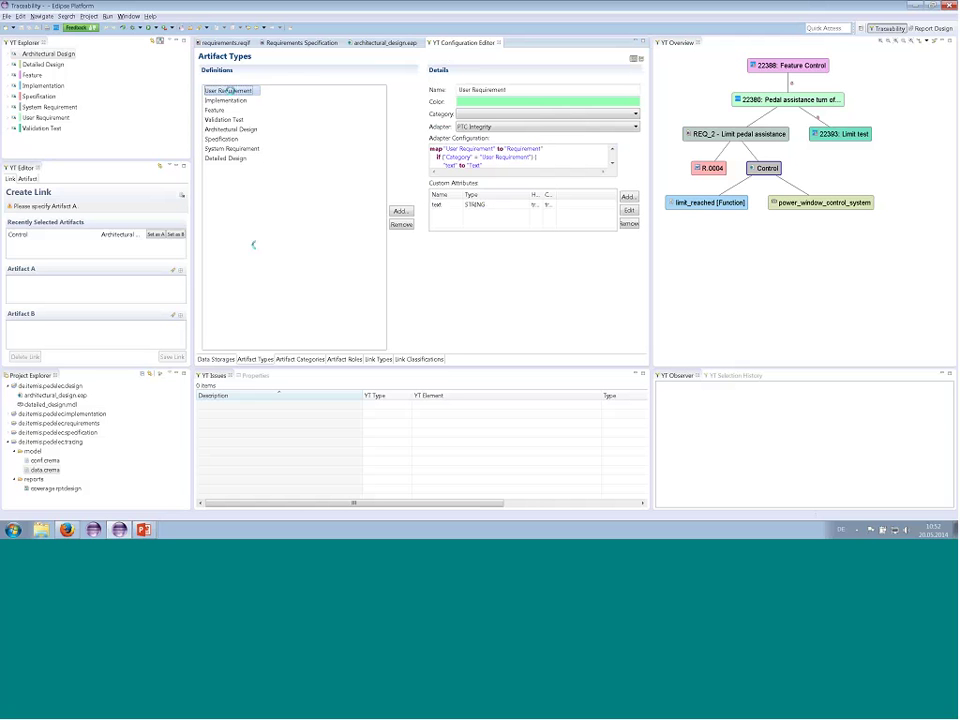
left_click(486, 127)
left_click(451, 156)
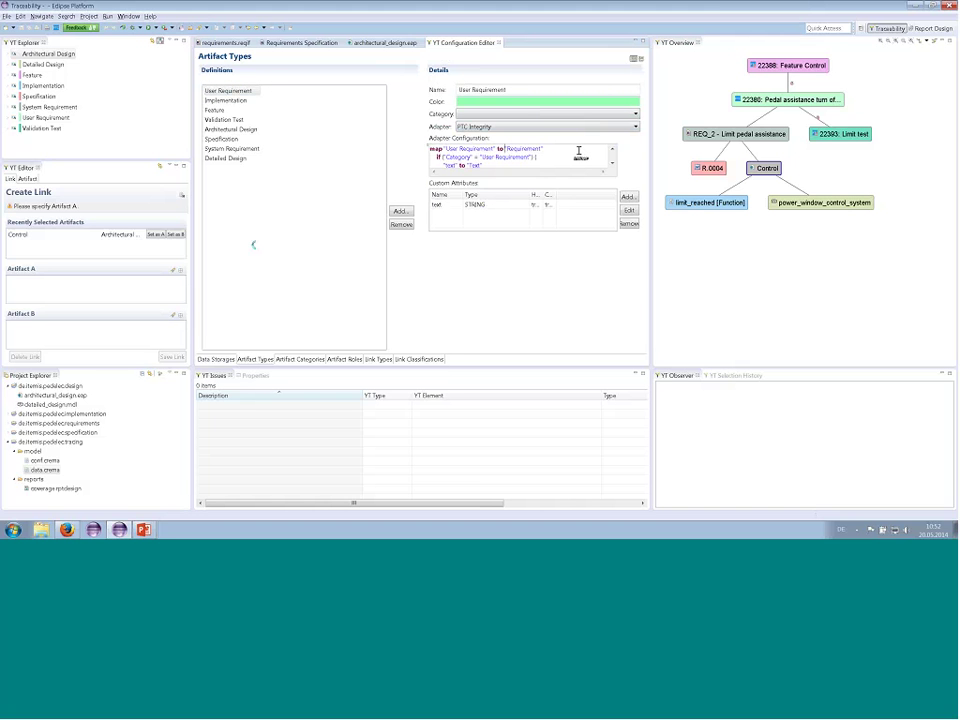
key("ctrl+space")
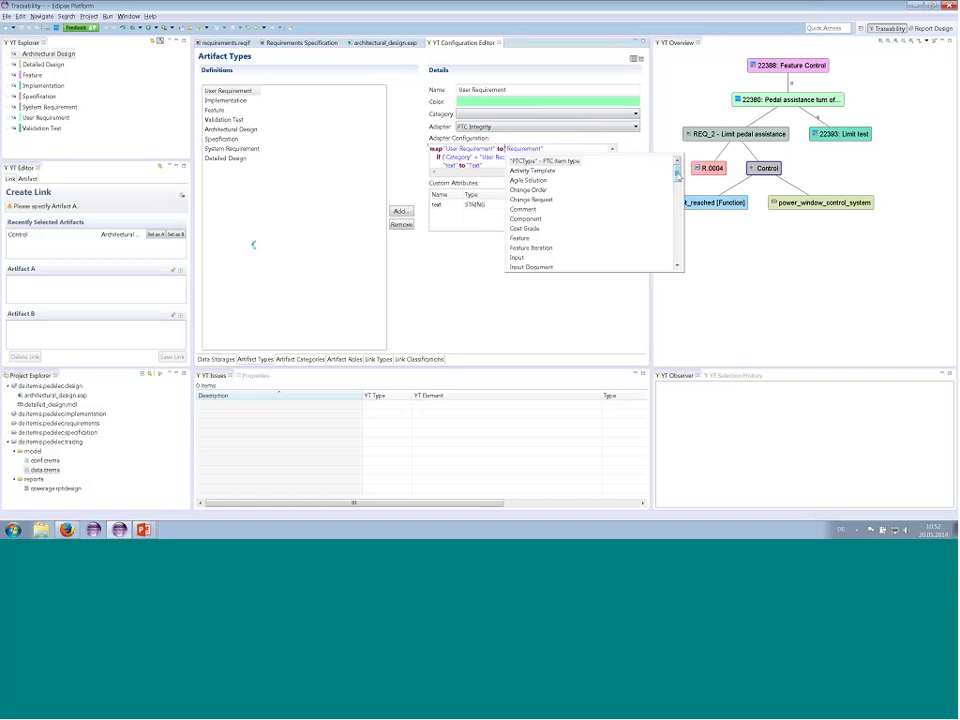
left_click_drag(677, 173, 677, 220)
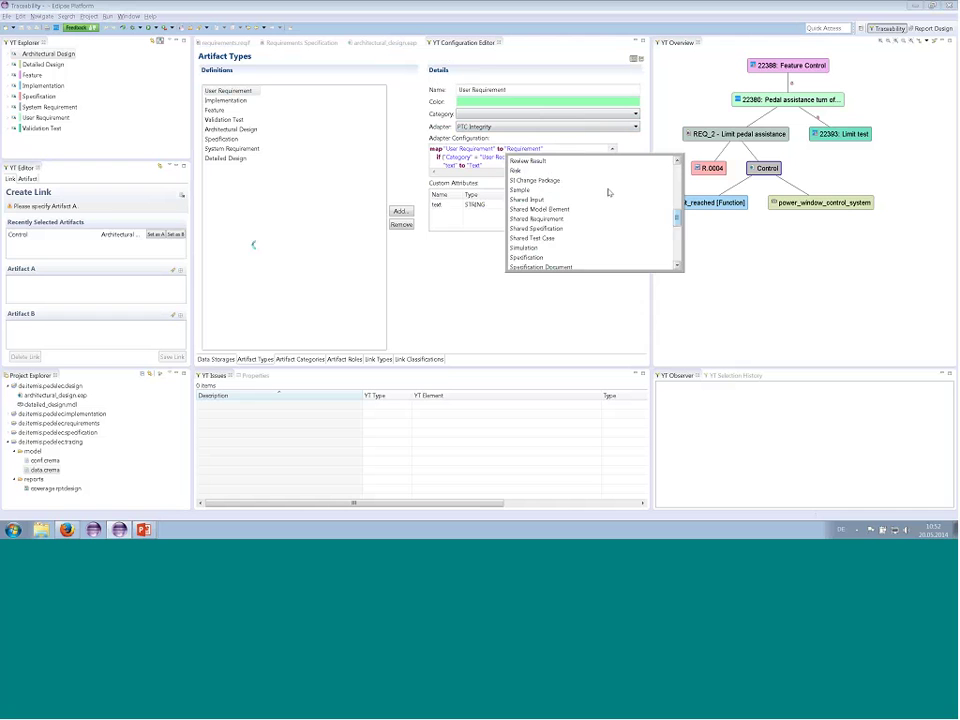
left_click(535, 148)
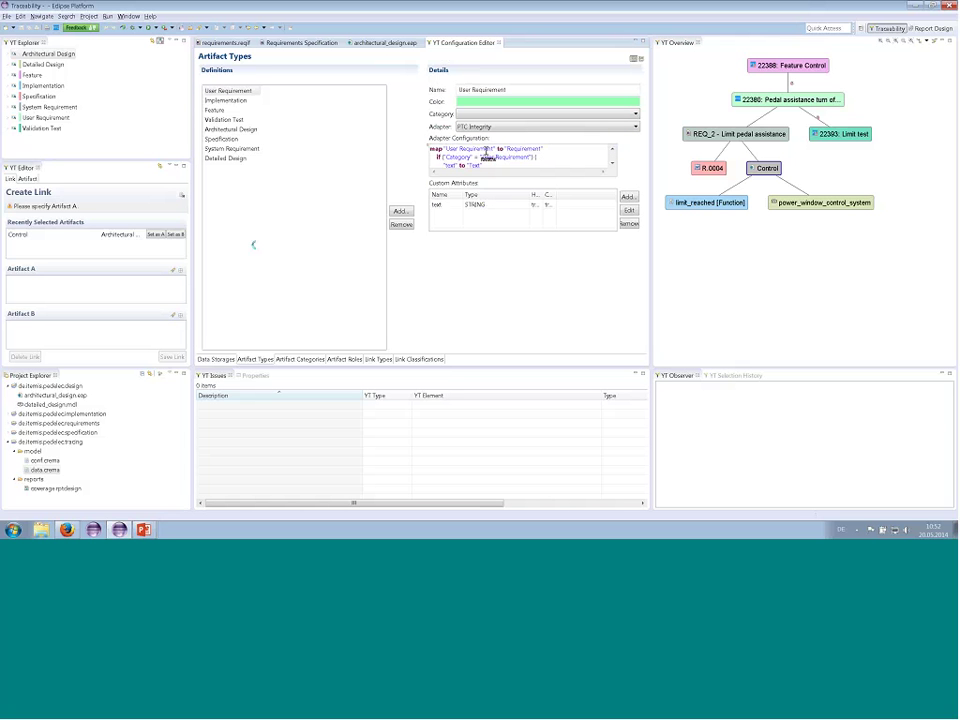
Step: Examine the Category condition and text mapping in the User Requirement adapter configuration, and view the candidate PTC attributes
left_click(612, 160)
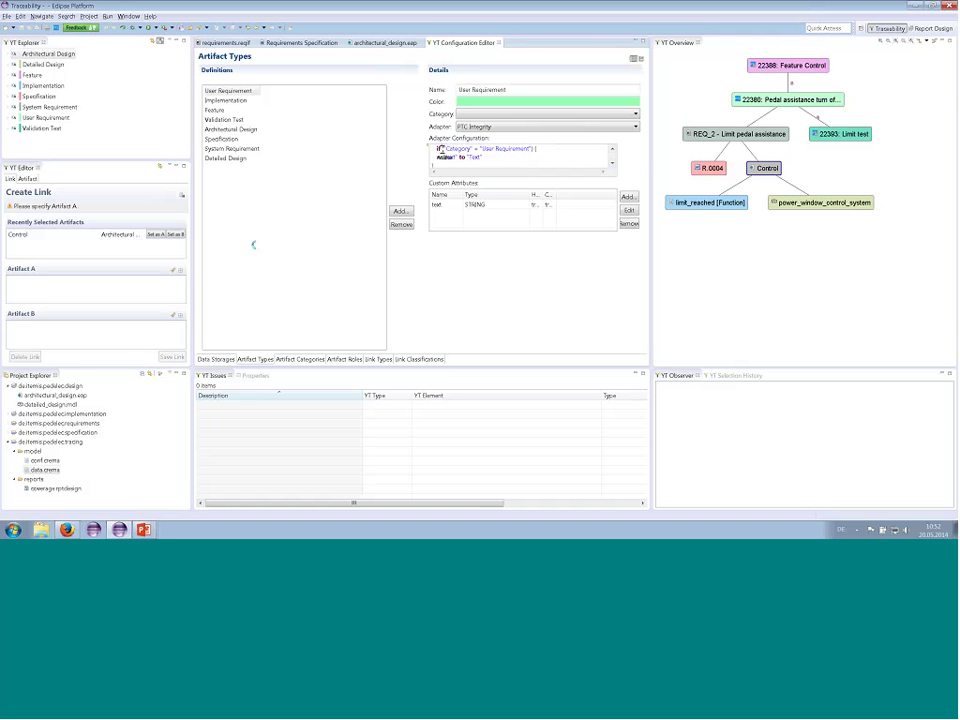
left_click(613, 149)
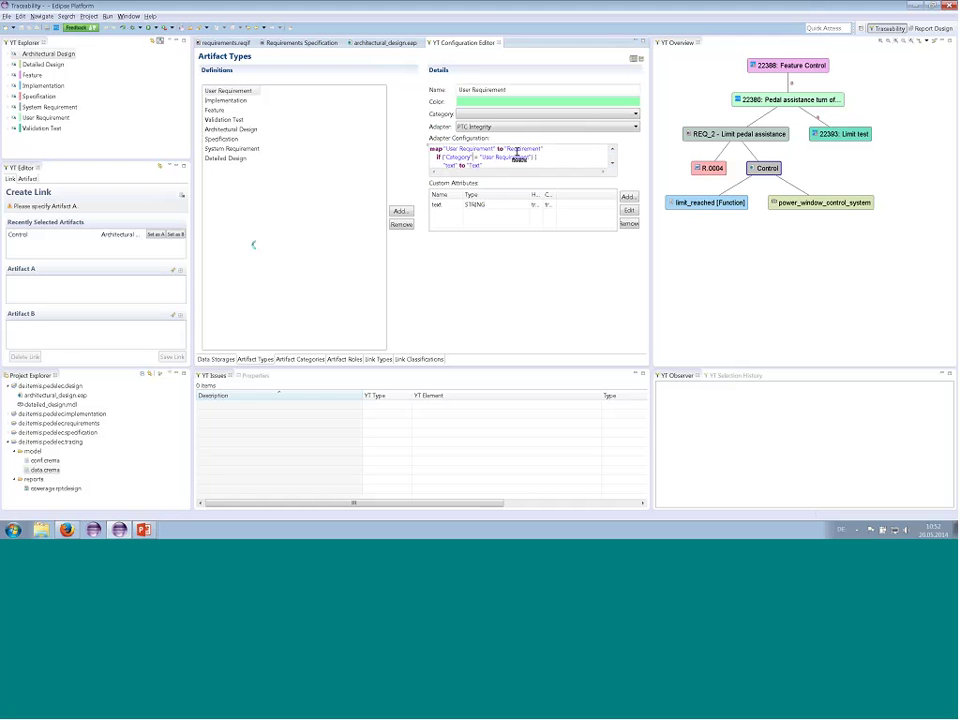
left_click_drag(505, 149, 539, 149)
left_click(545, 149)
key("ctrl+space")
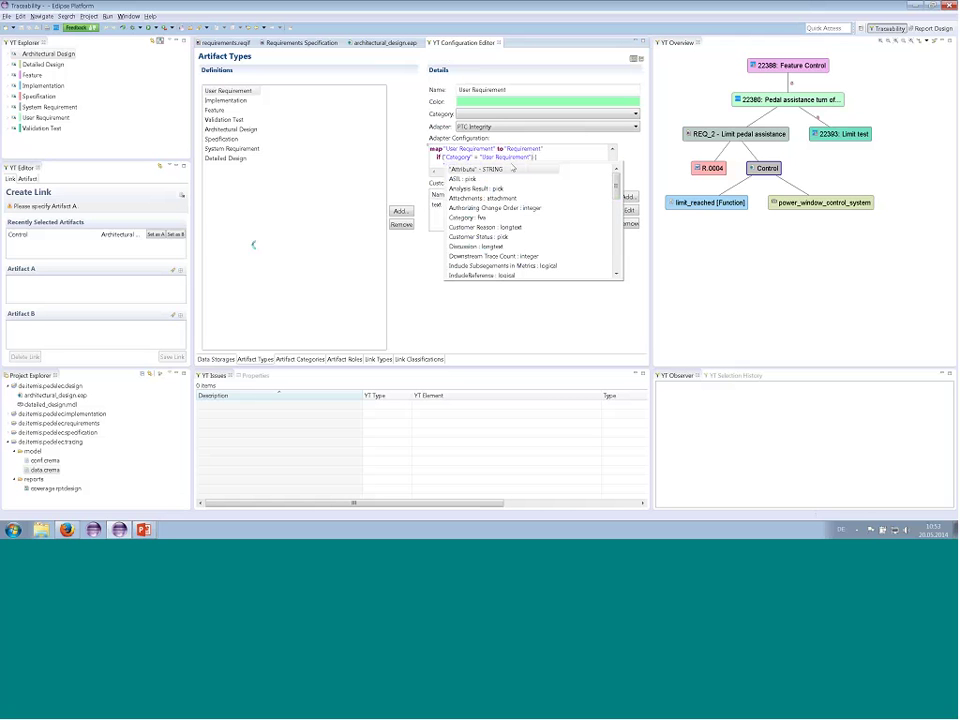
double_click(513, 169)
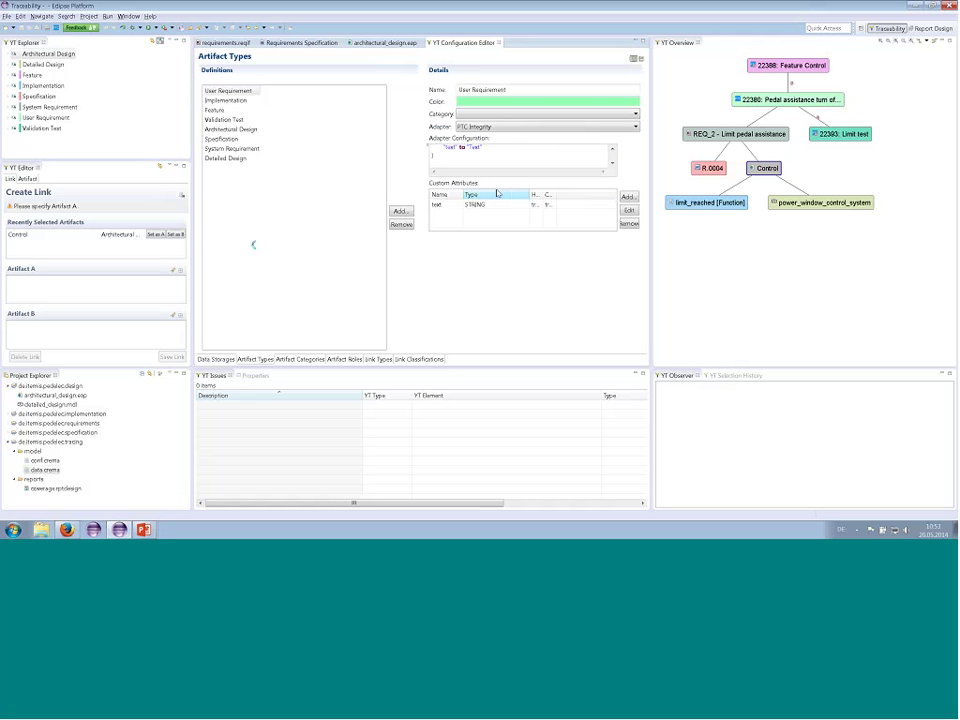
Step: Browse the candidate PTC attributes for the User Requirement mapping's condition and examine its "Category" = "User Requirement" filter
left_click(465, 160)
key("ctrl+space")
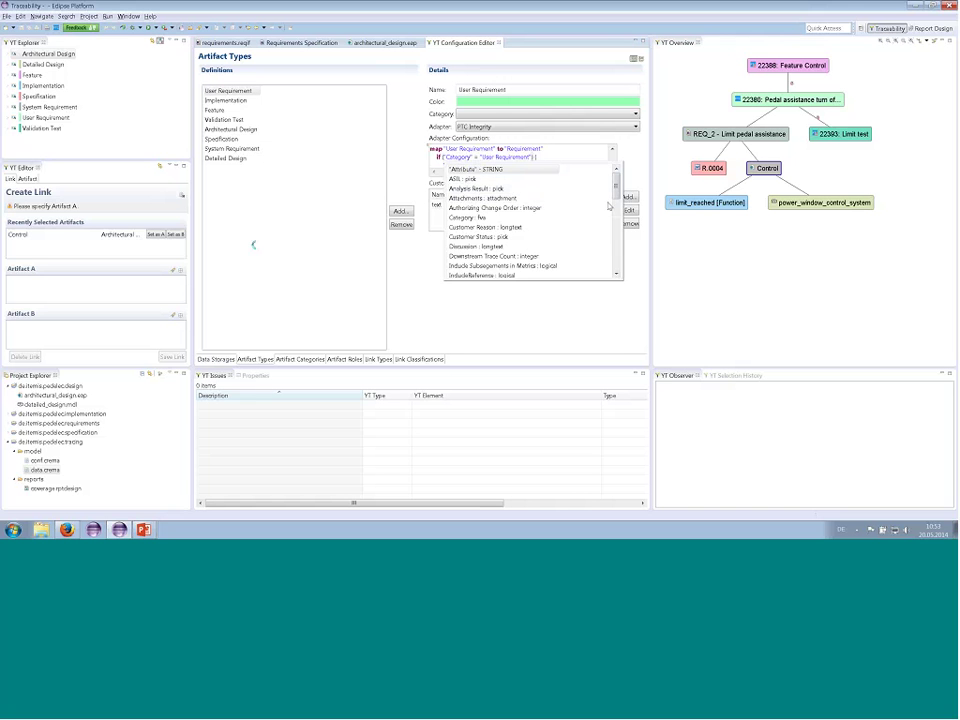
left_click_drag(616, 184, 616, 215)
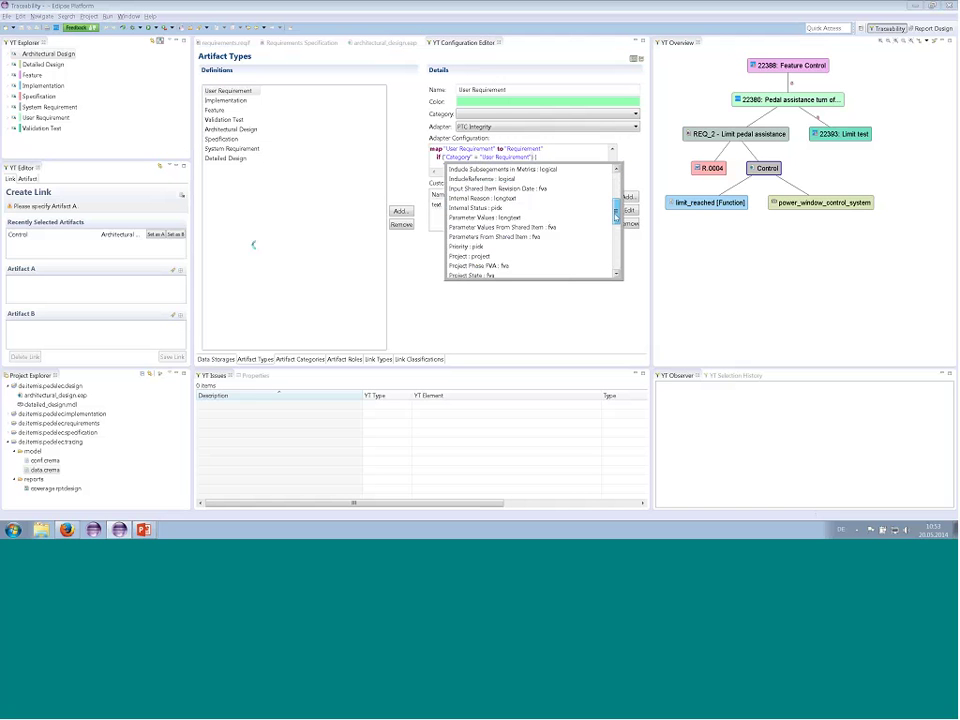
scroll(616, 215, "down", 8)
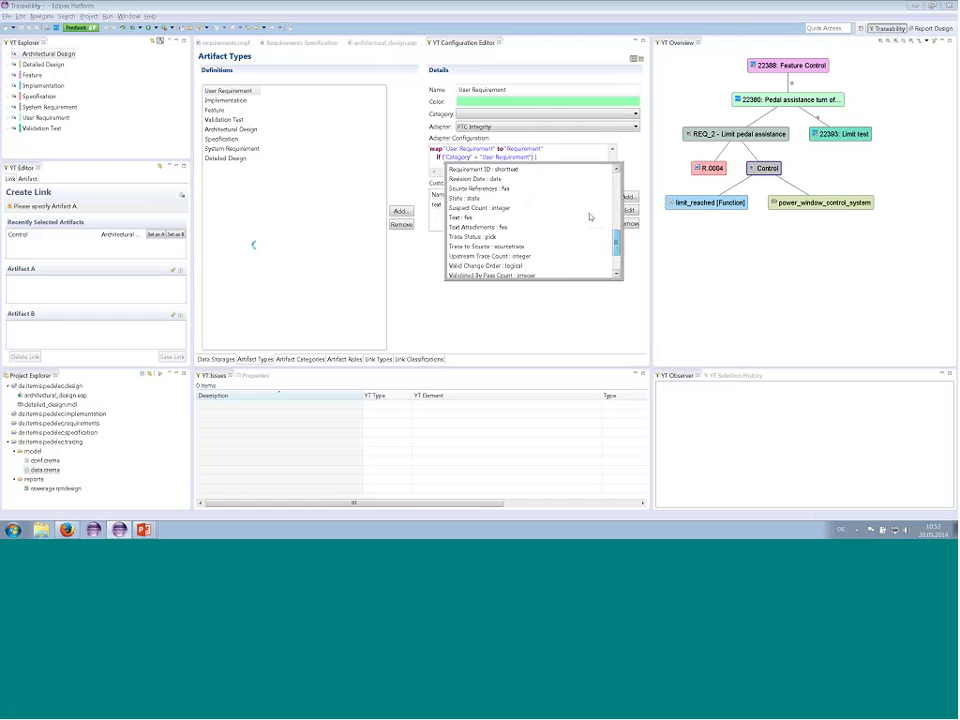
left_click(461, 163)
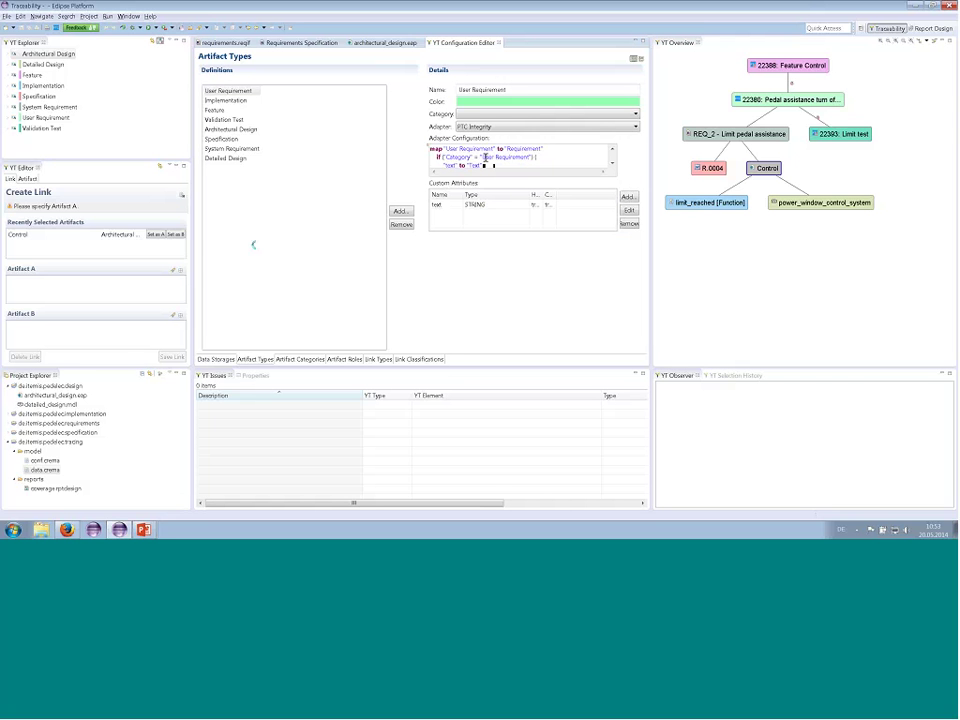
left_click_drag(481, 157, 531, 157)
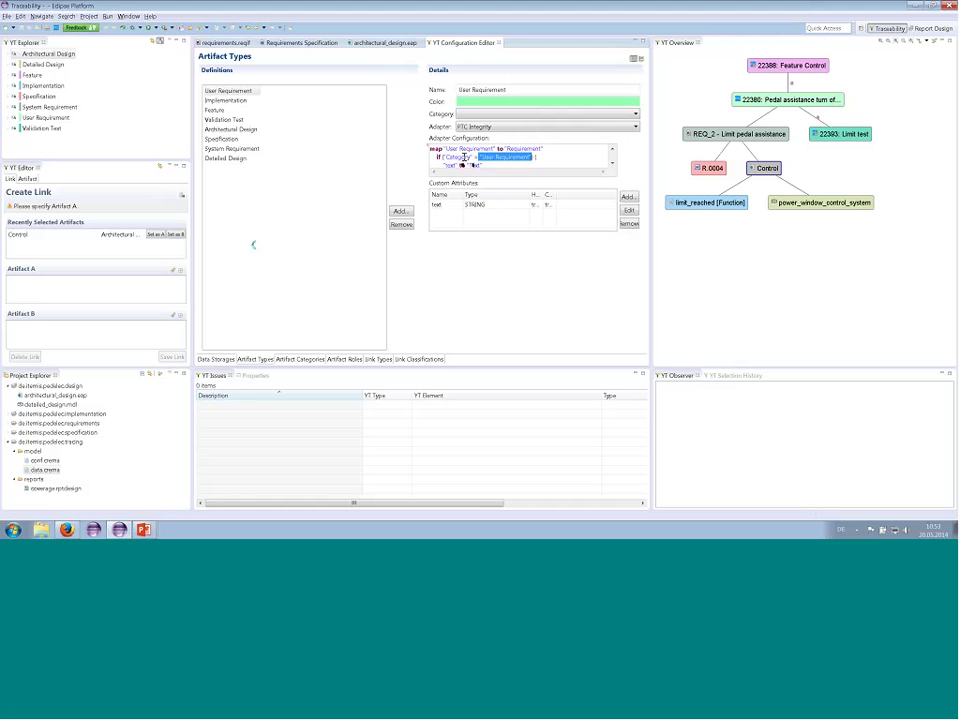
left_click(547, 156)
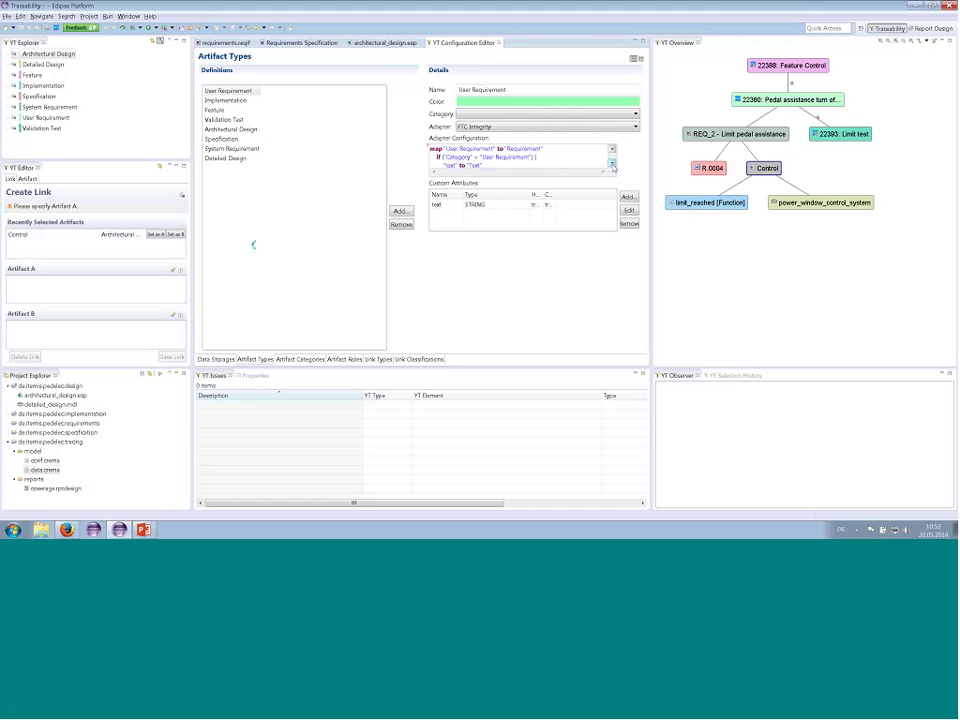
Step: Browse the candidate PTC fields for the custom attribute "text" and examine its mapping to "Text" without replacing it
left_click(612, 164)
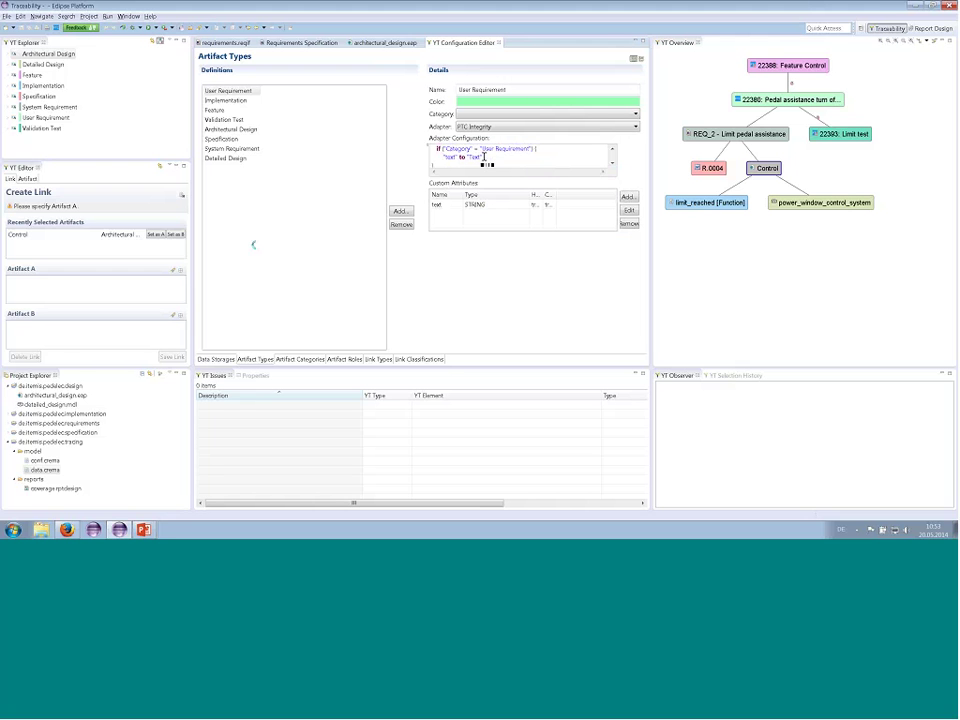
key("Home")
key("ctrl+space")
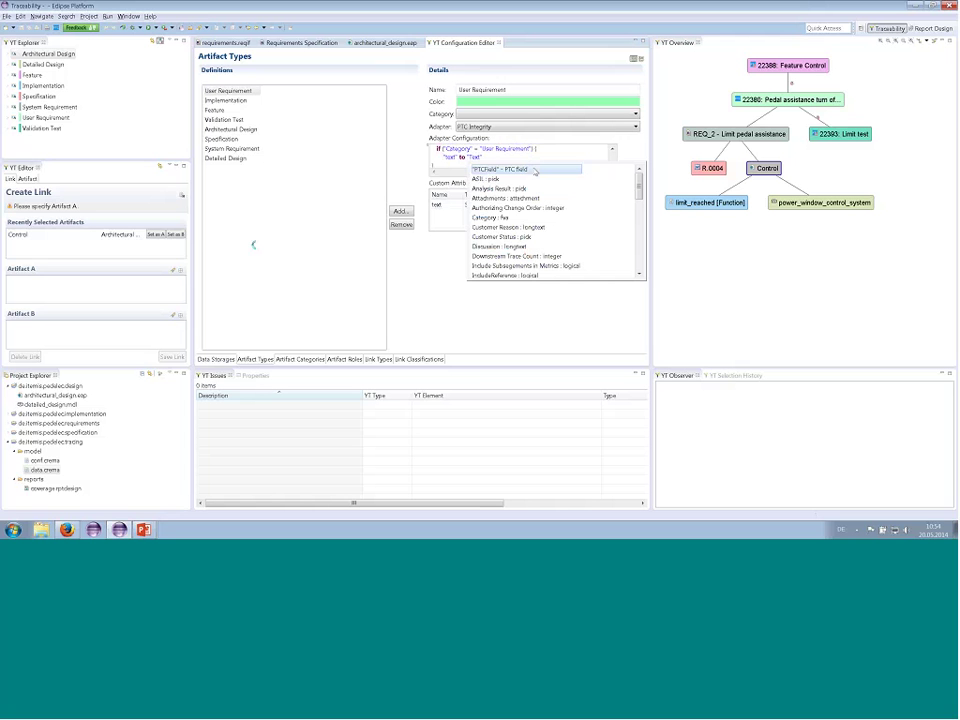
left_click_drag(639, 186, 637, 243)
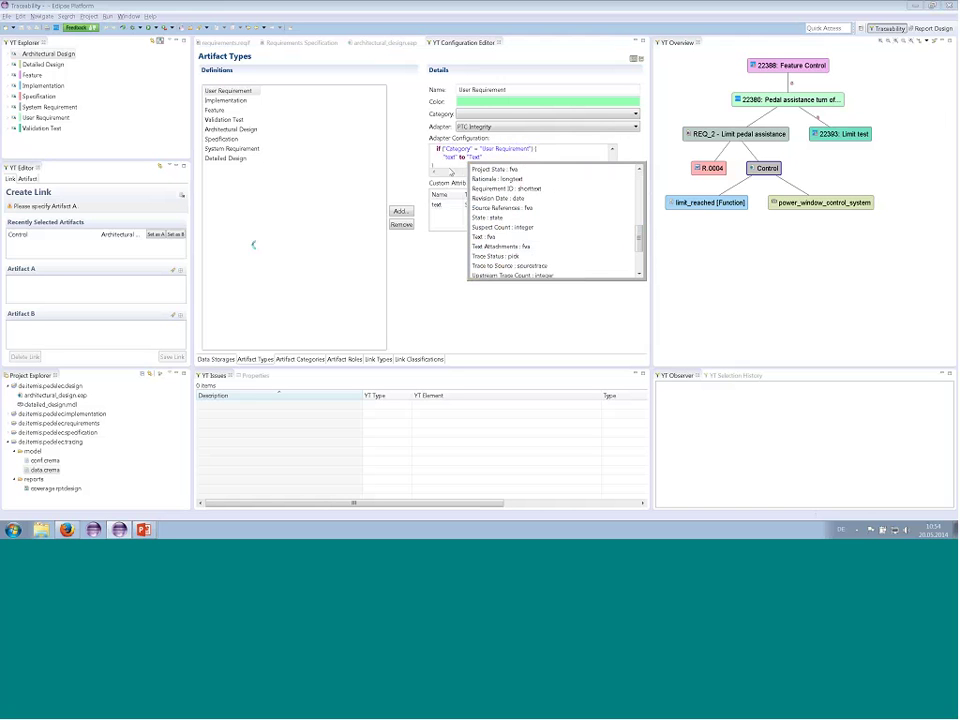
left_click(451, 160)
left_click(443, 152)
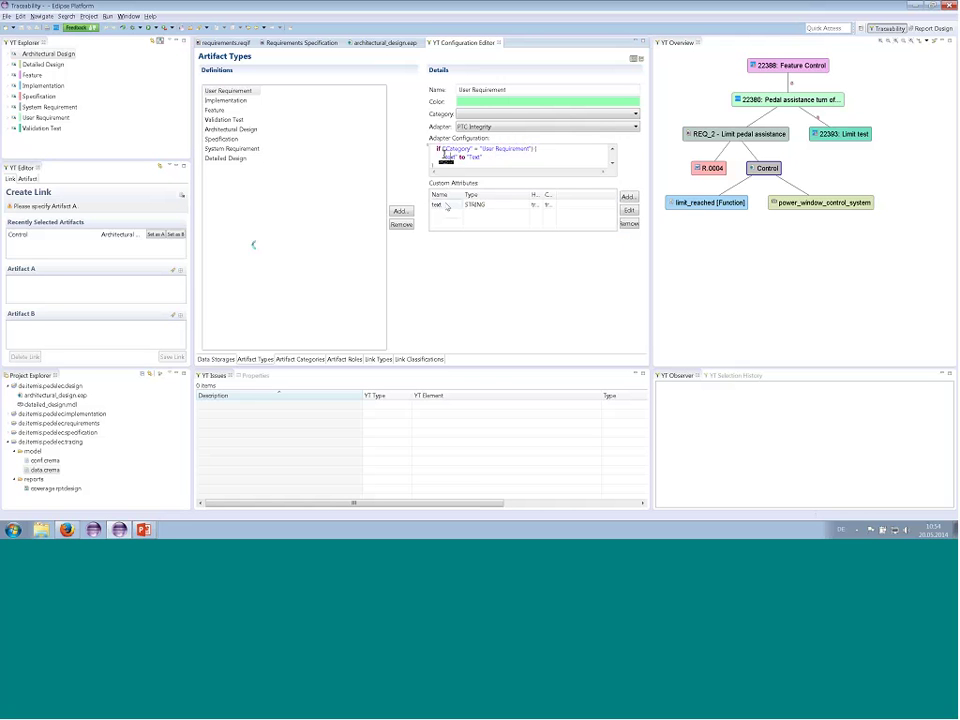
double_click(449, 157)
double_click(476, 156)
left_click(469, 157)
Step: Open coverage.rptdesign in the Report Design perspective and preview the All User Requirements data set's results, including its text column, without keeping changes
key("ctrl+F8")
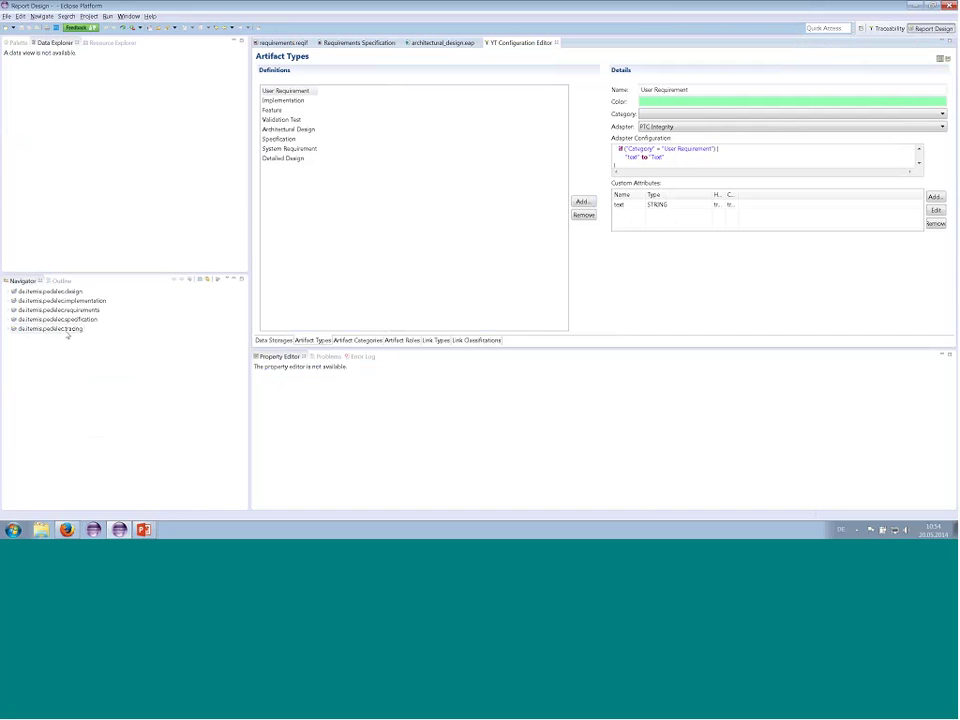
double_click(58, 329)
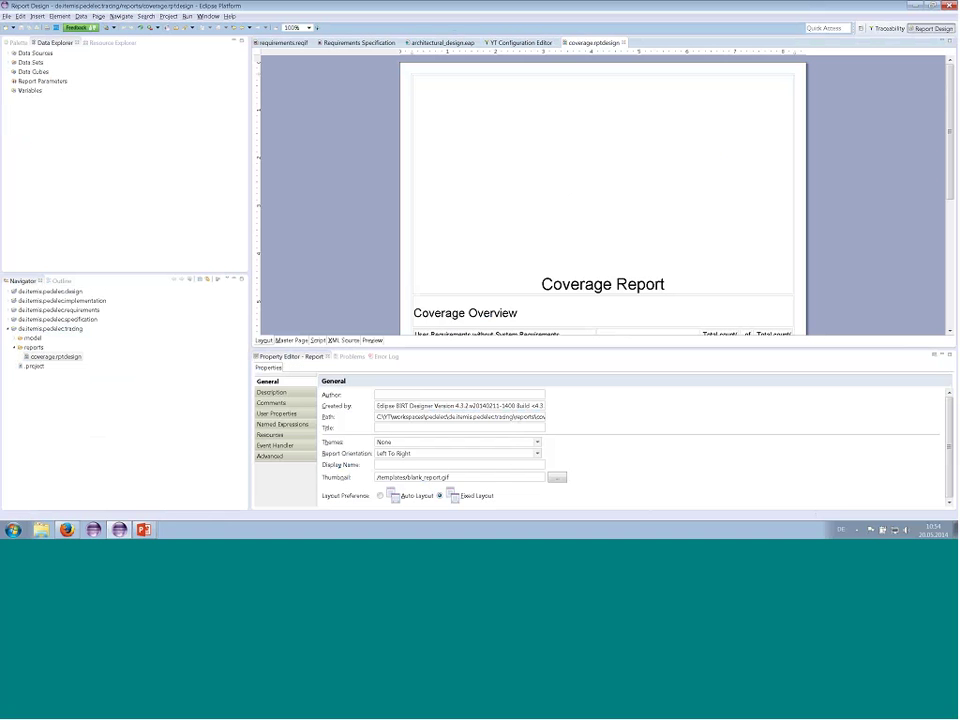
left_click(9, 62)
double_click(22, 72)
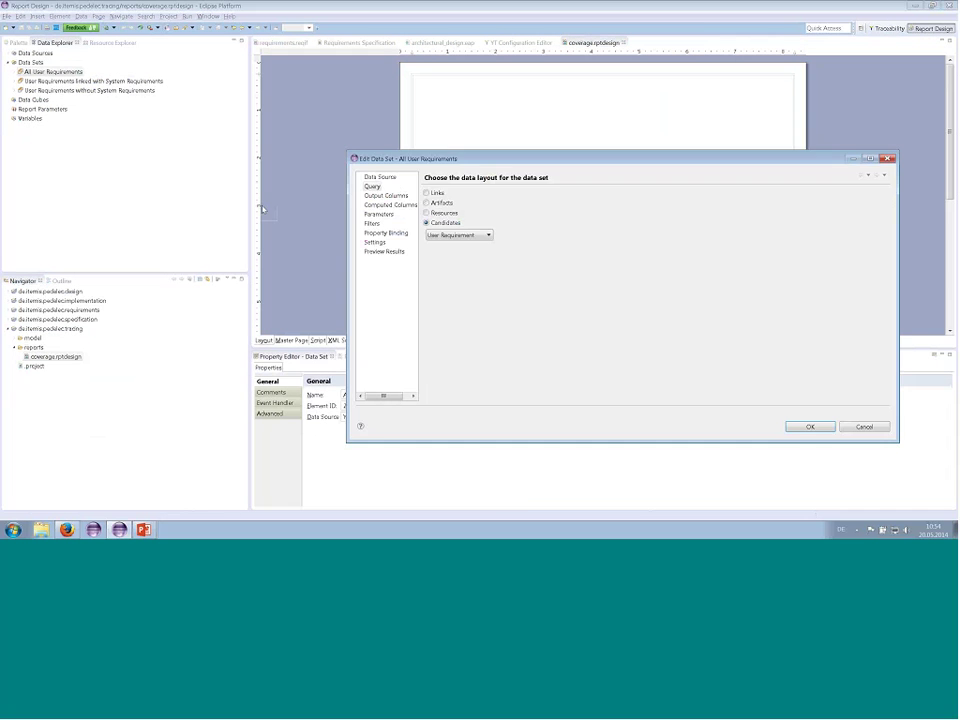
left_click(384, 251)
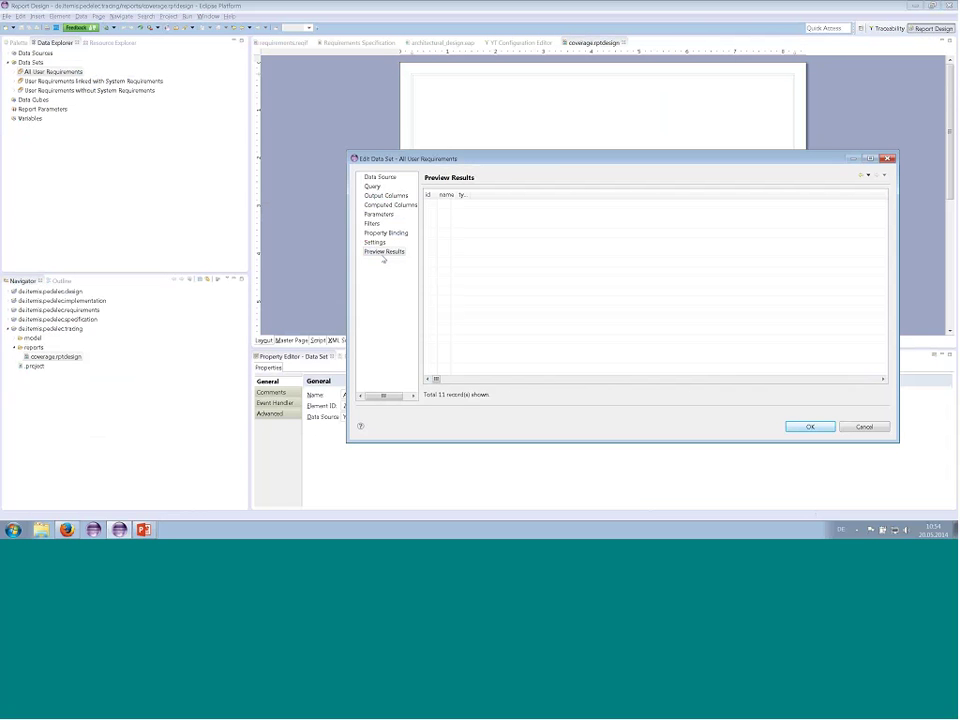
left_click_drag(743, 194, 856, 194)
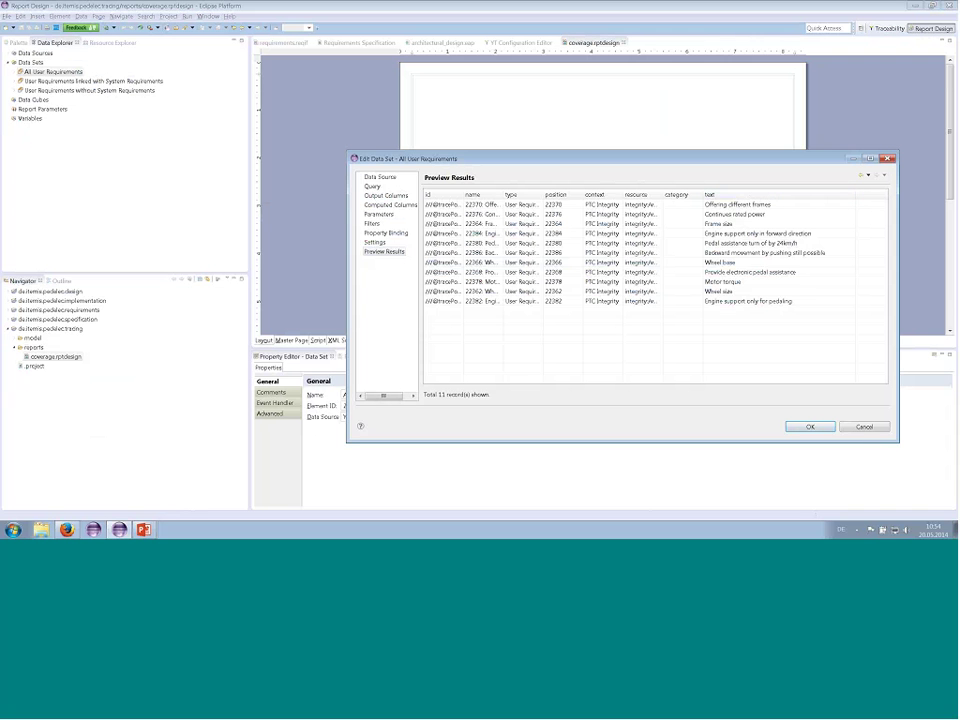
left_click(864, 427)
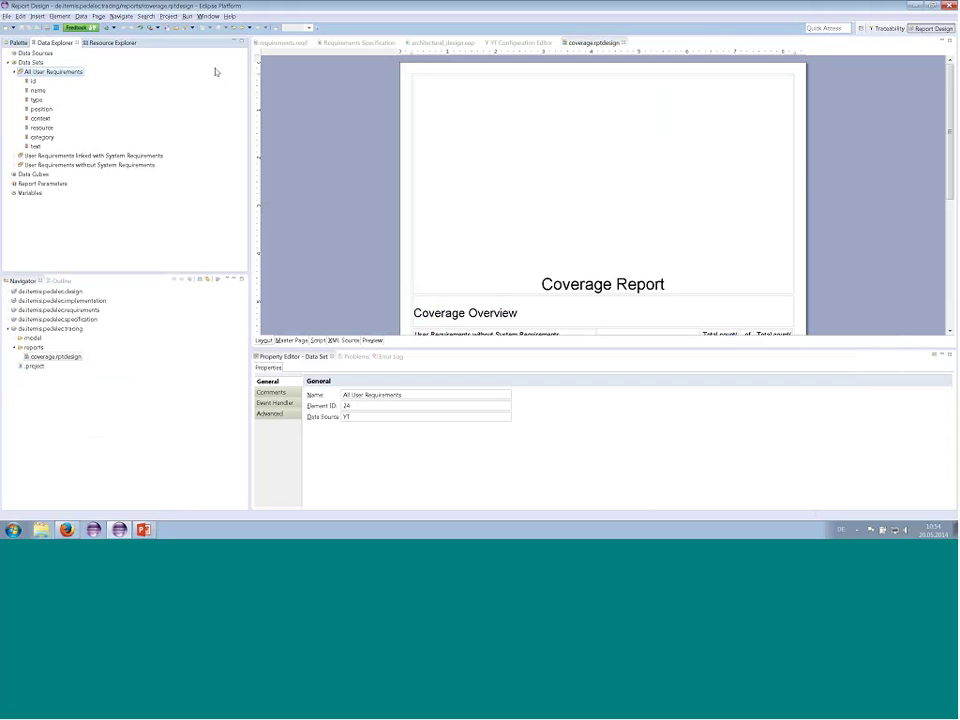
Step: Return to the YT configuration and examine the Validation Test artifact type's Category condition and ptcLastResult mapping to "Last Result"
left_click(525, 43)
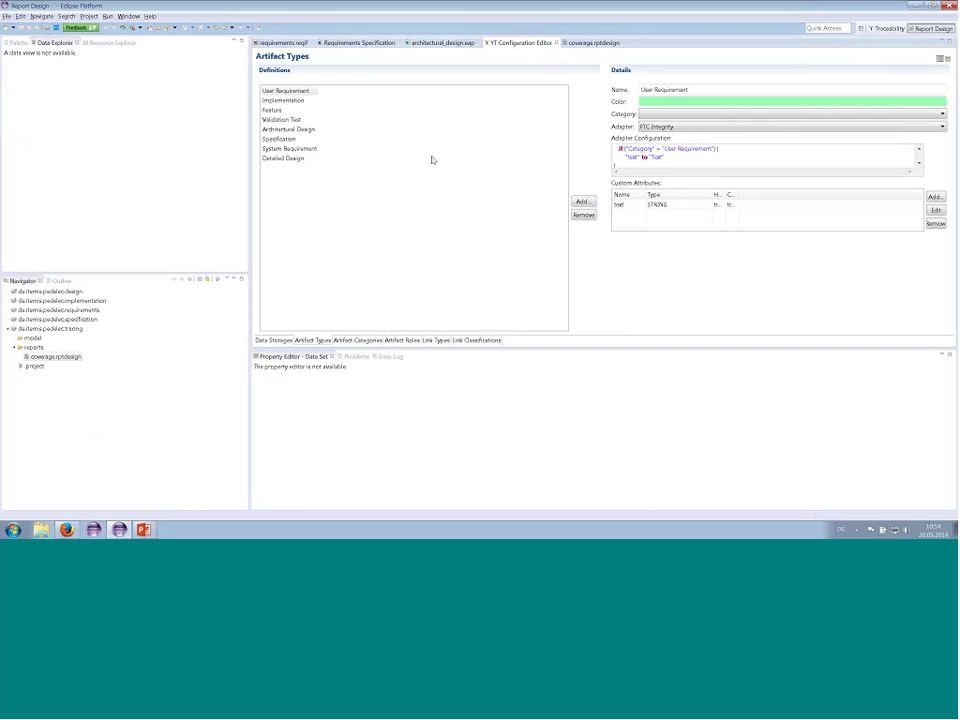
left_click(281, 120)
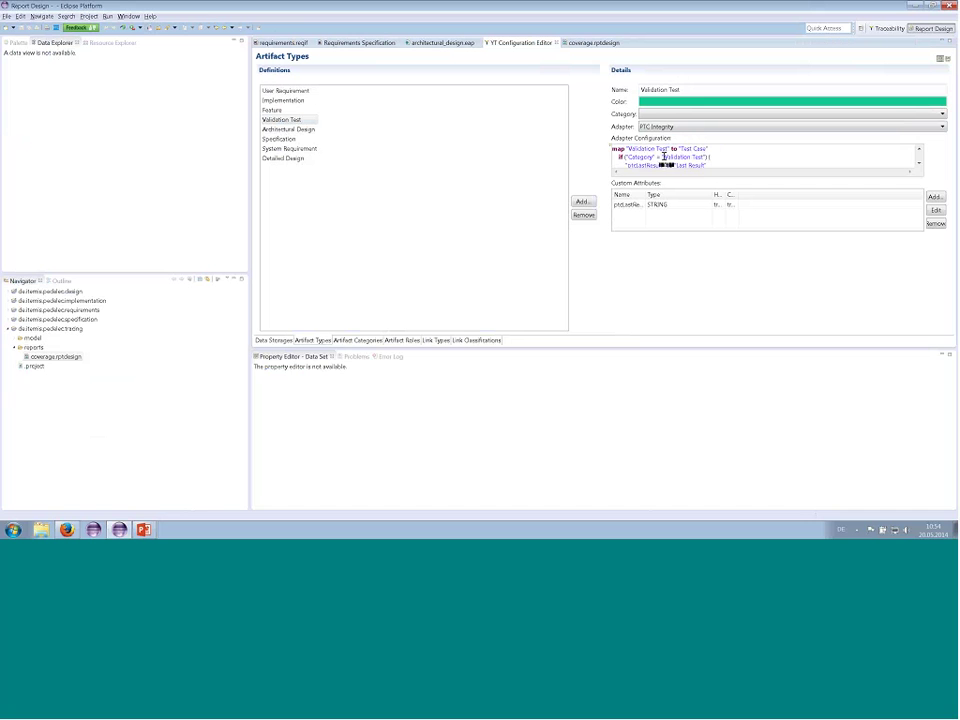
left_click(919, 164)
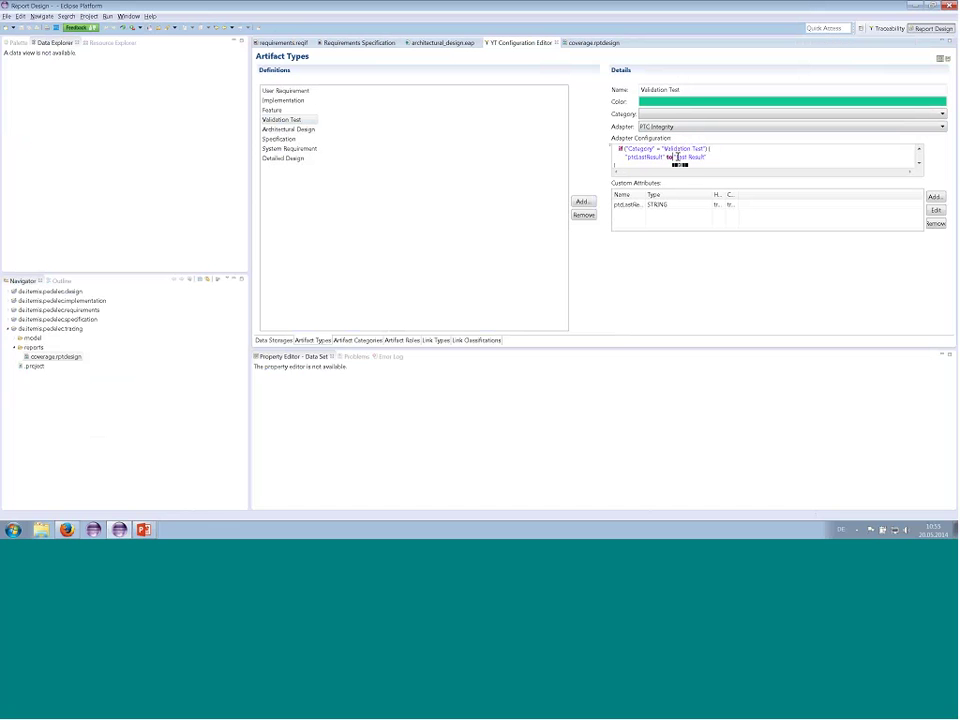
left_click_drag(676, 157, 708, 157)
left_click_drag(646, 194, 659, 194)
Step: Examine the User Requirement - Validation Test link type's PTC1 mapping to "Validated By" and return to the Traceability perspective
left_click(431, 341)
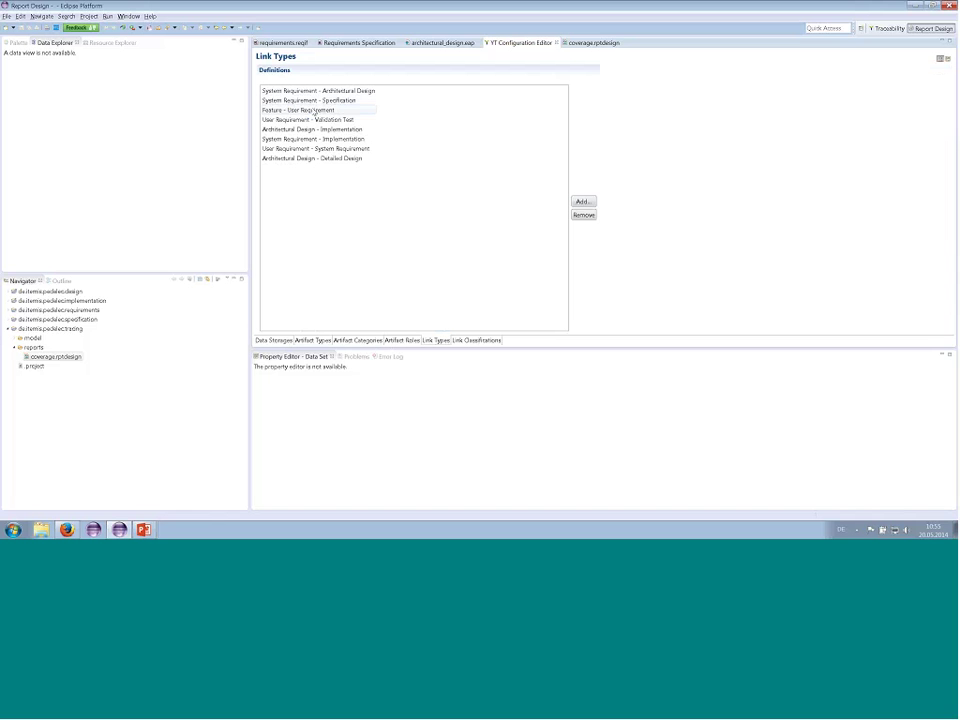
left_click(316, 120)
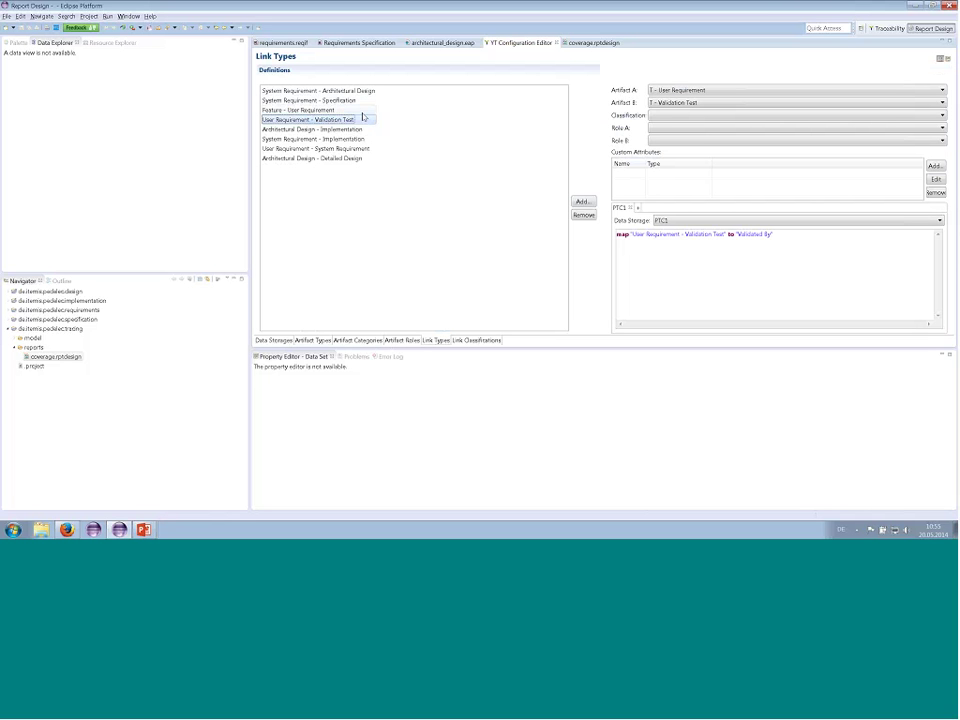
key("ctrl+F8")
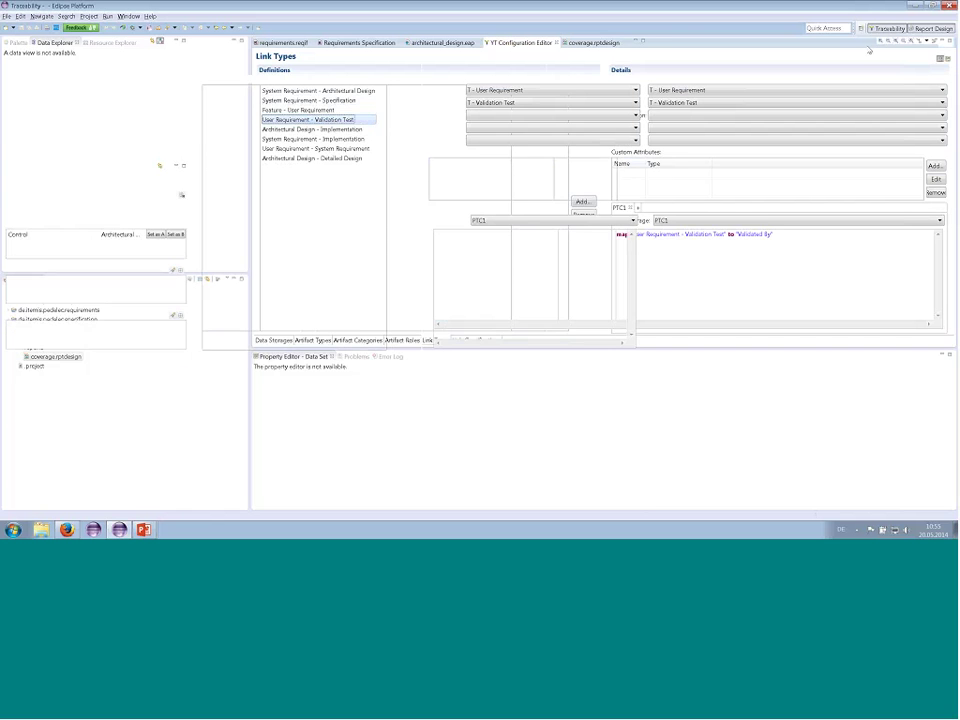
Step: Open user requirement 22380 from the traceability overview in PTC Integrity, cancelling the attempt to close the unresponsive browser
left_click(772, 115)
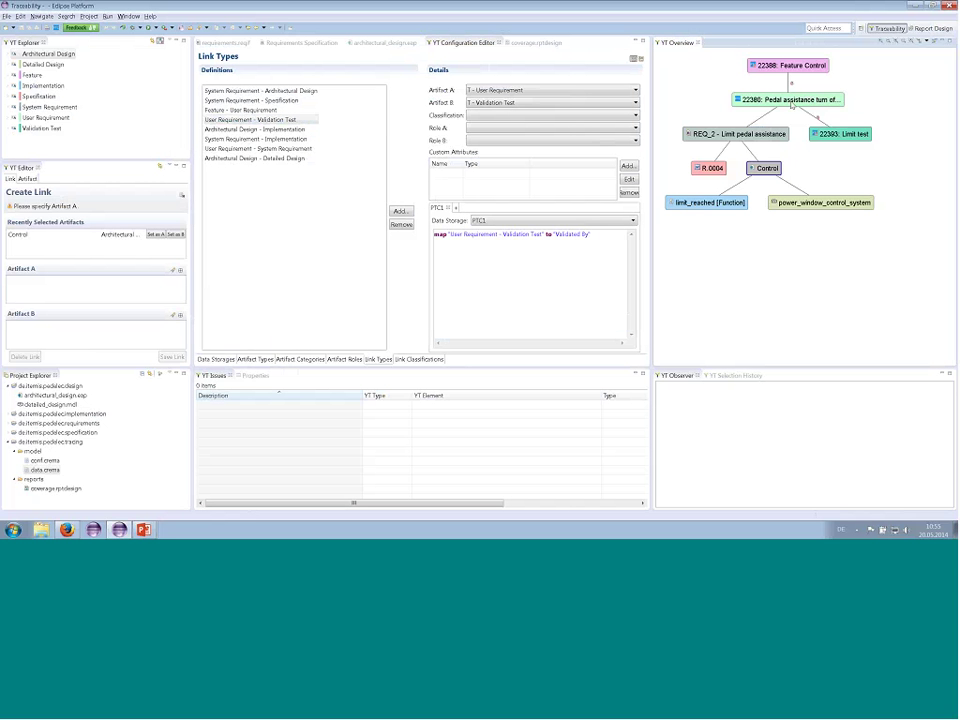
left_click(786, 101)
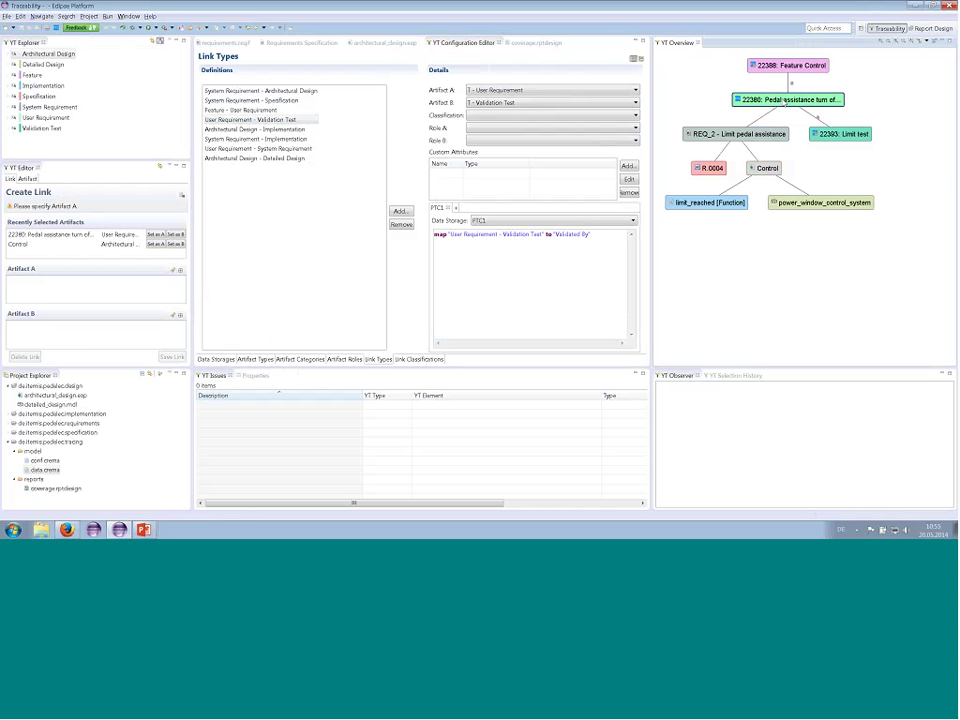
double_click(757, 106)
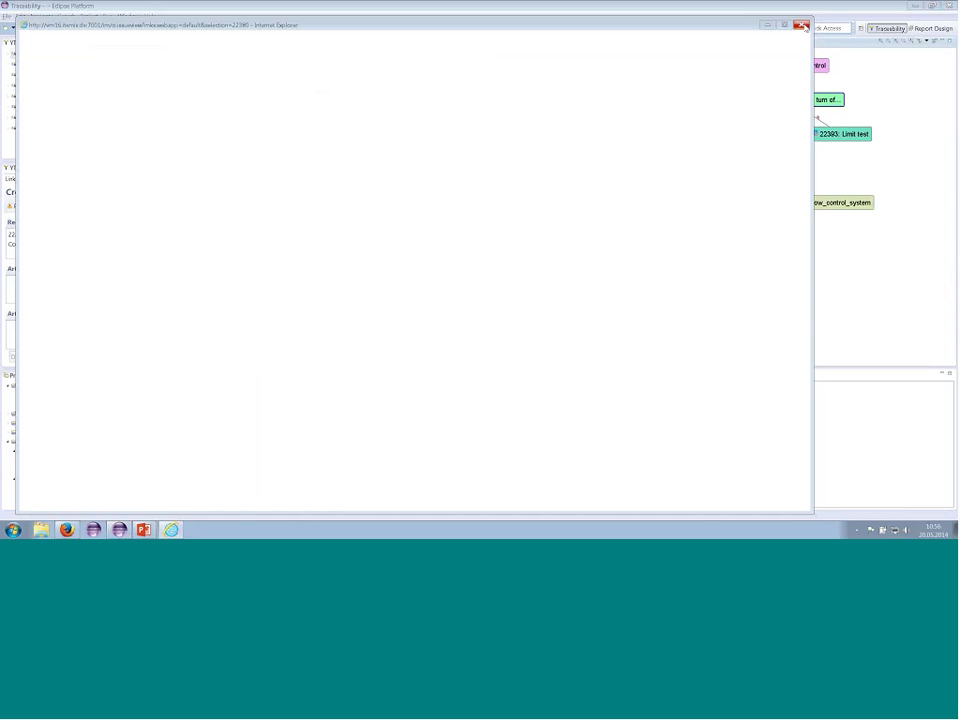
left_click(805, 27)
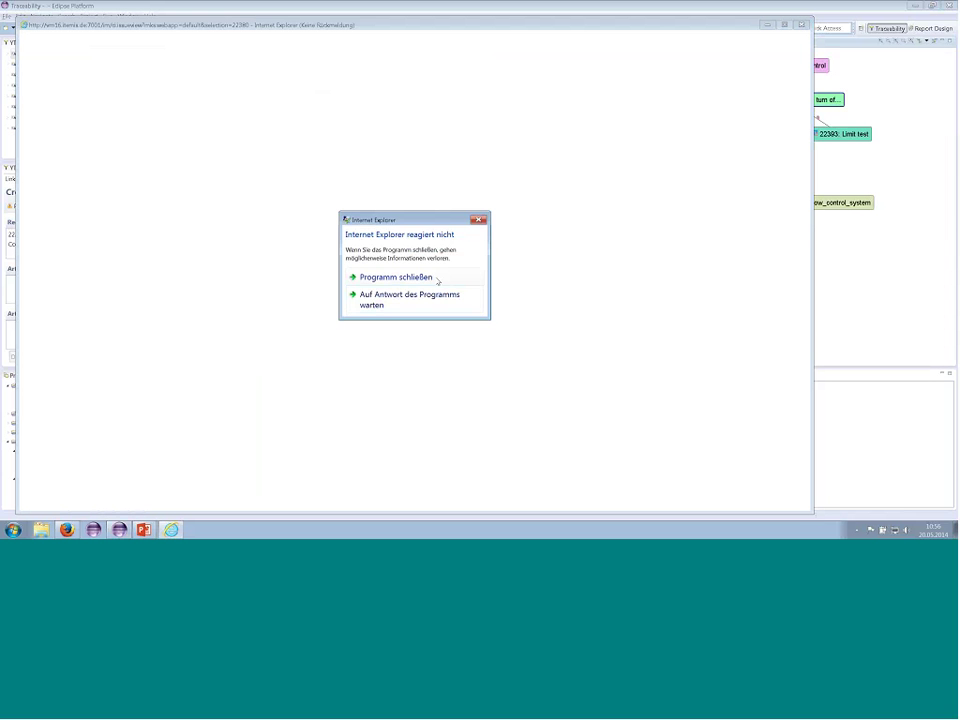
left_click(436, 278)
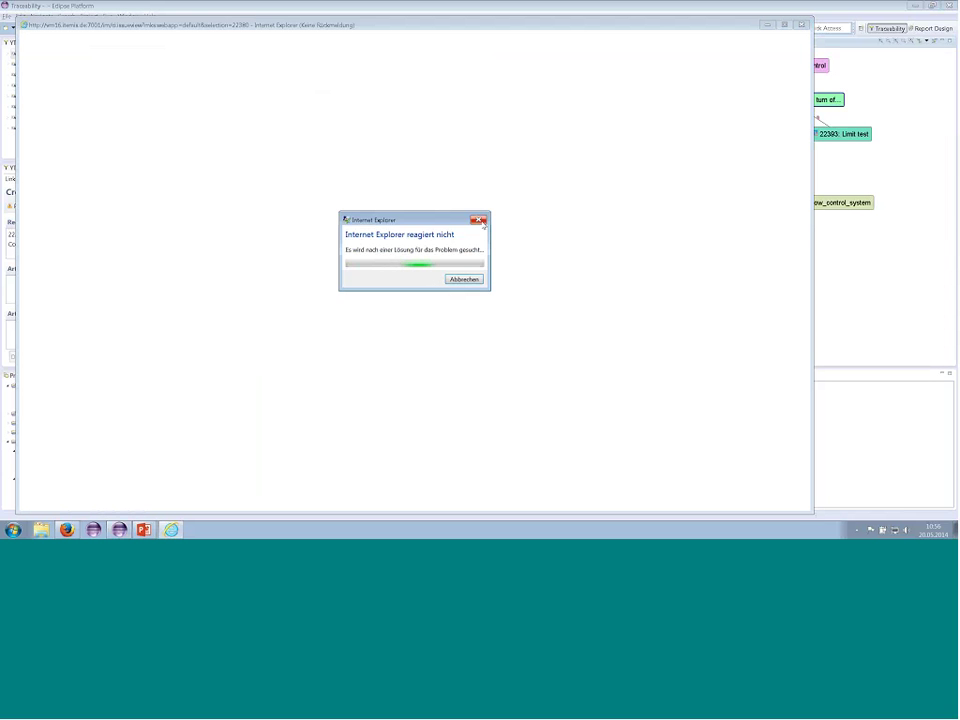
left_click(464, 279)
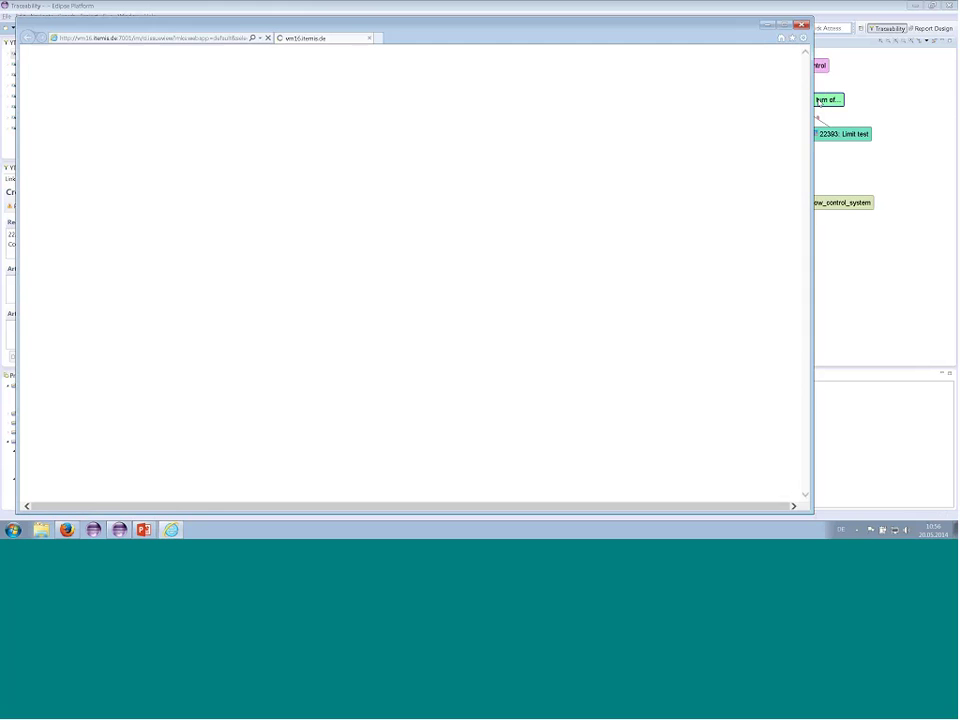
left_click(450, 329)
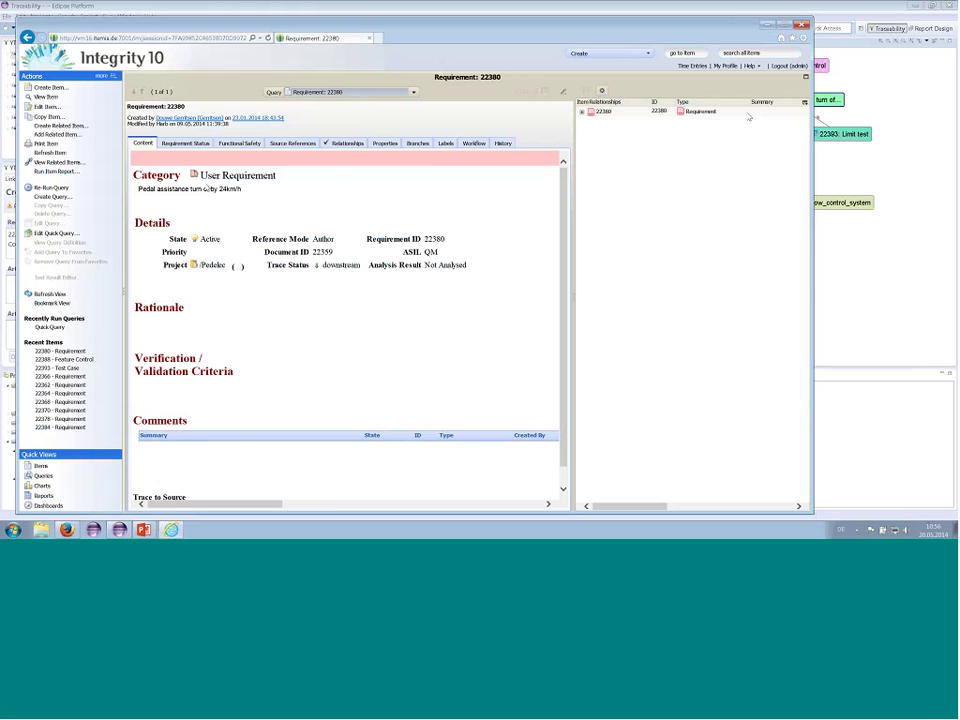
Step: Examine requirement 22380's relationships in PTC Integrity, compare them with the traceability overview, and return to the link type configuration
left_click(802, 23)
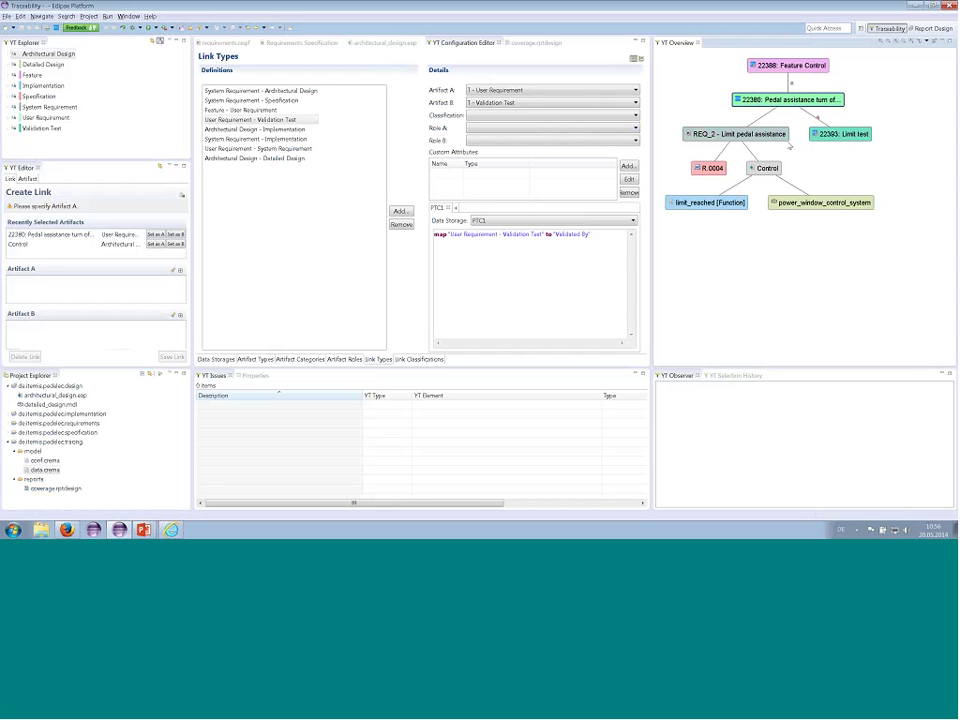
key("alt+Tab")
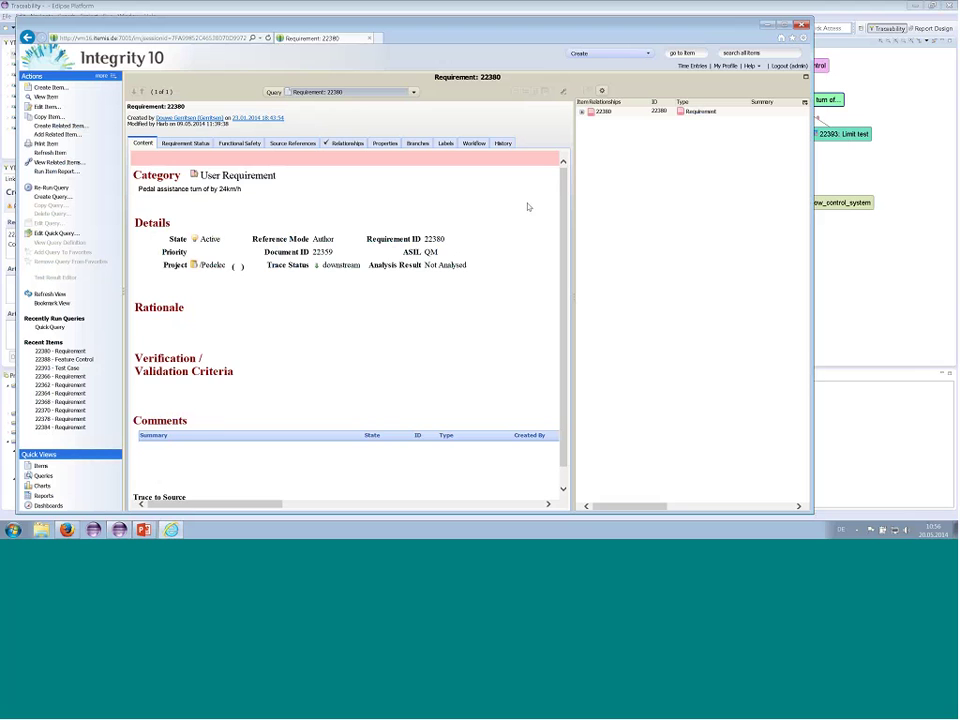
left_click(340, 143)
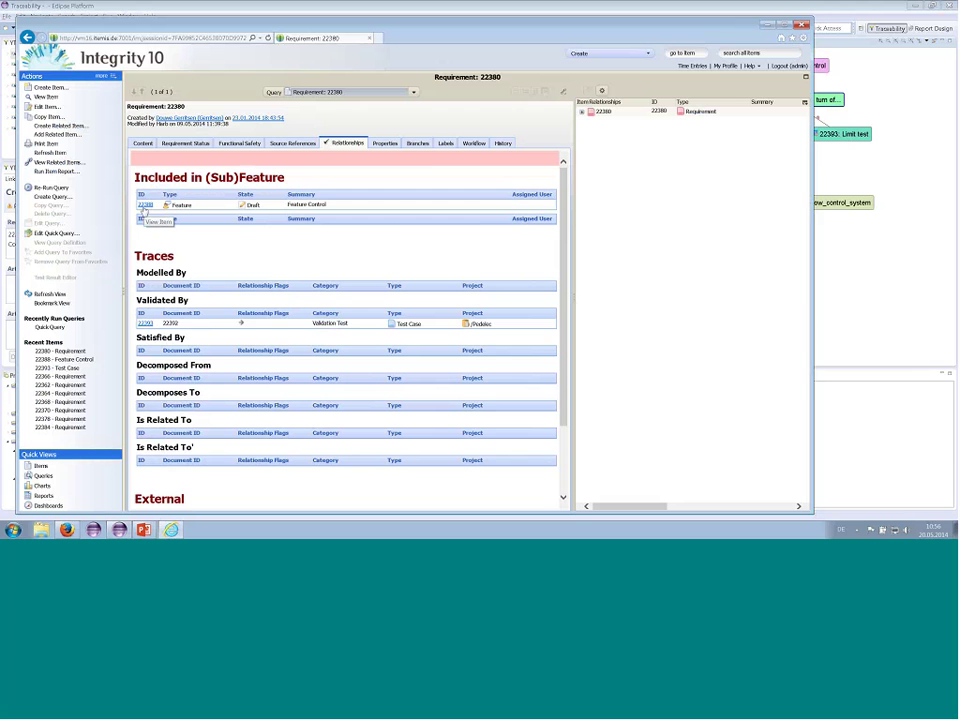
left_click(768, 24)
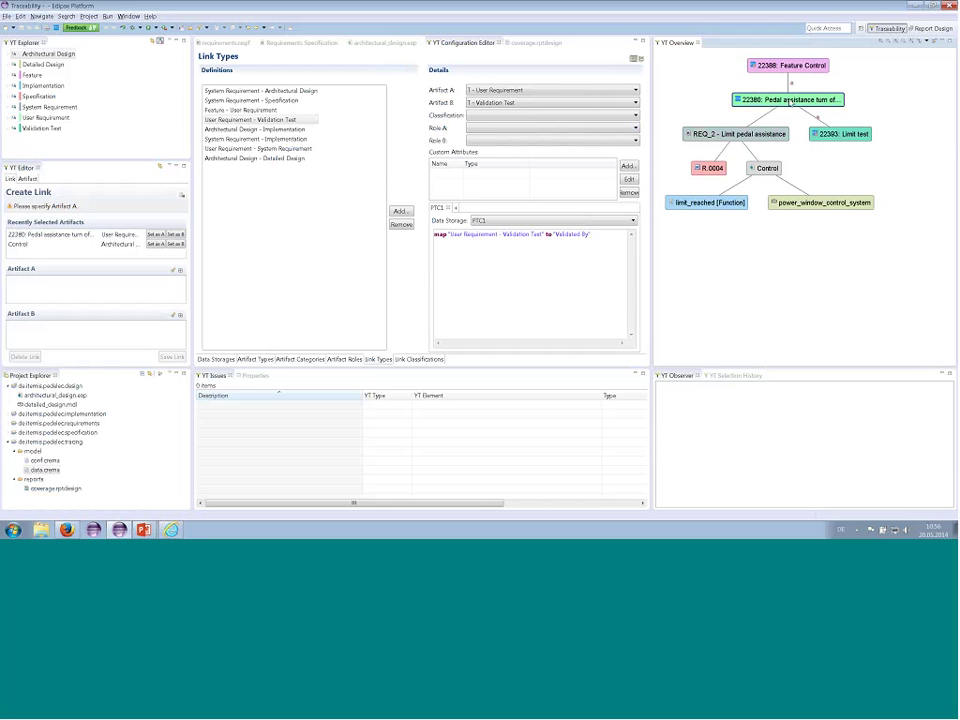
key("alt+Tab")
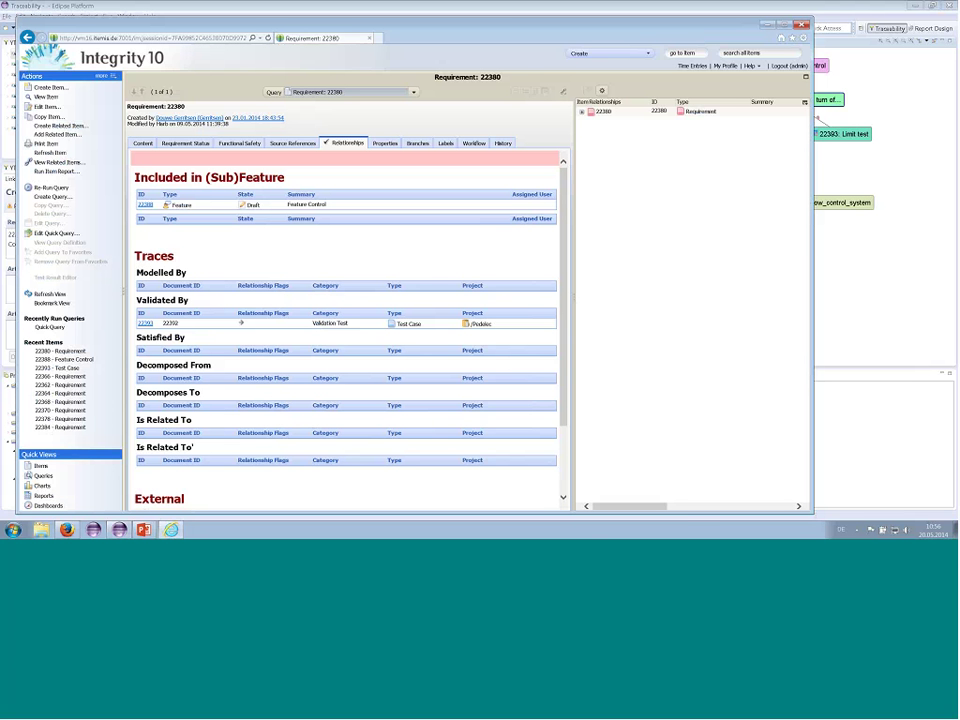
key("alt+Tab")
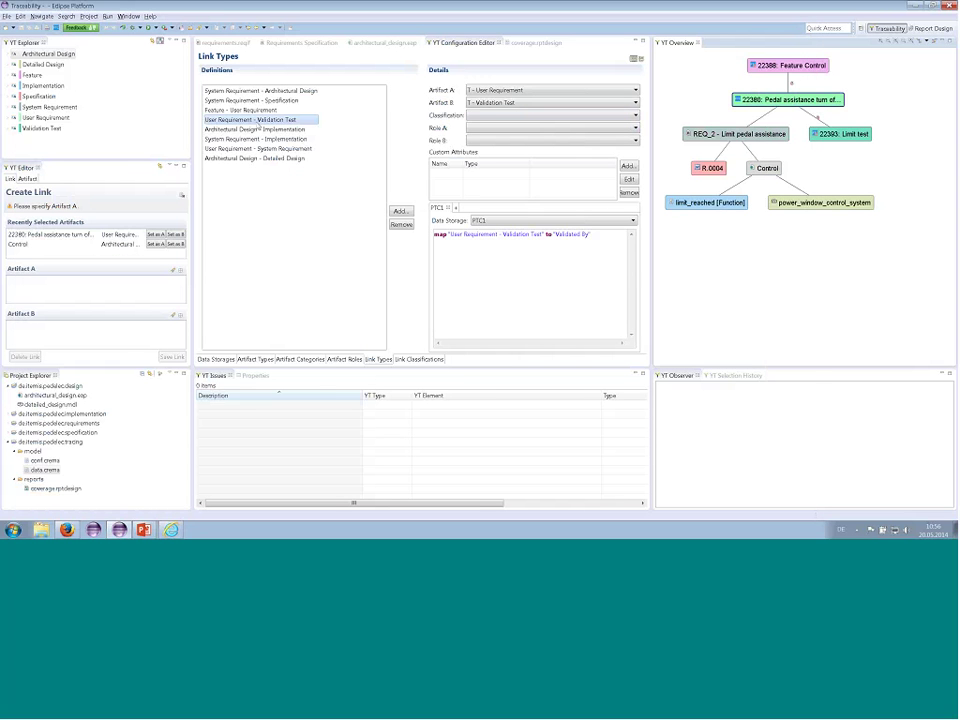
Step: Compare the User Requirement - Validation Test mapping to "Validated By" with requirement 22380's Validated By relationship in PTC Integrity, and return to the link type configuration
left_click(258, 120)
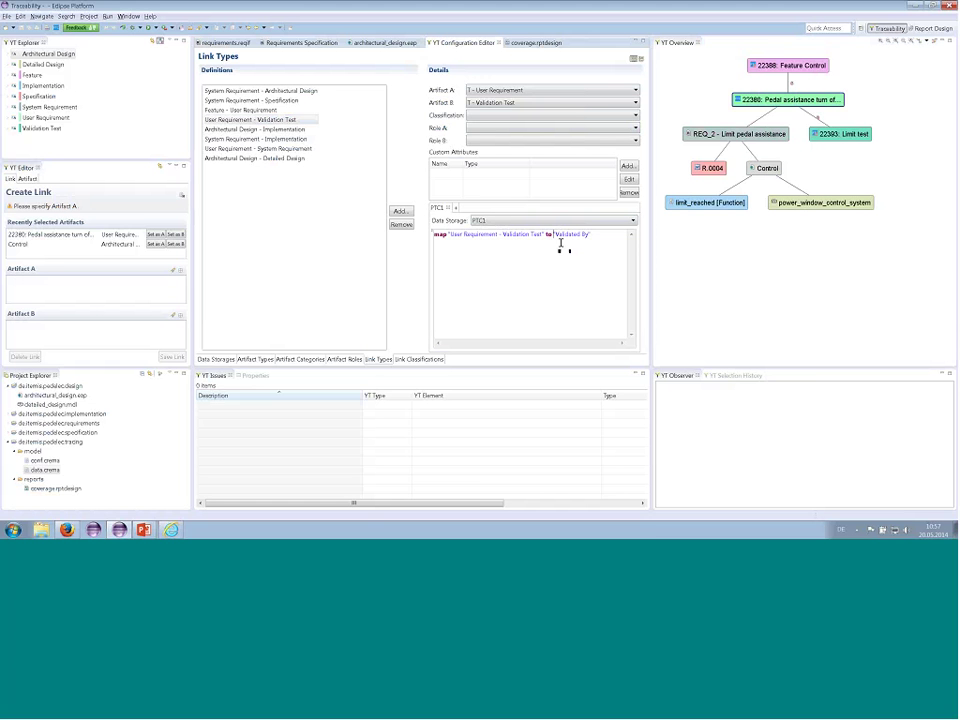
key("alt+Tab")
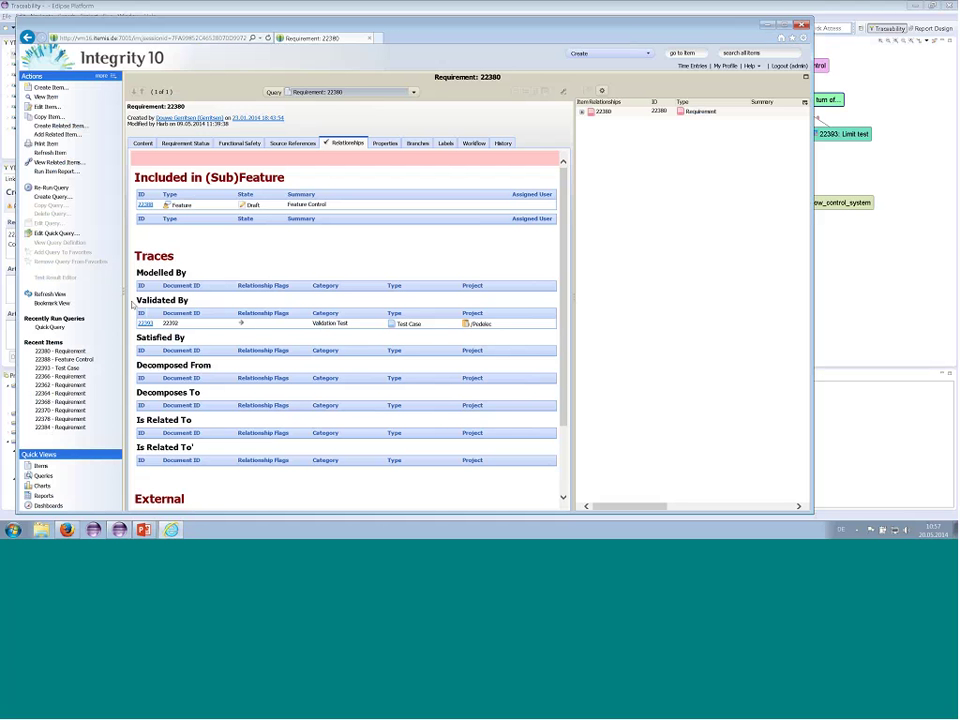
left_click_drag(131, 304, 190, 301)
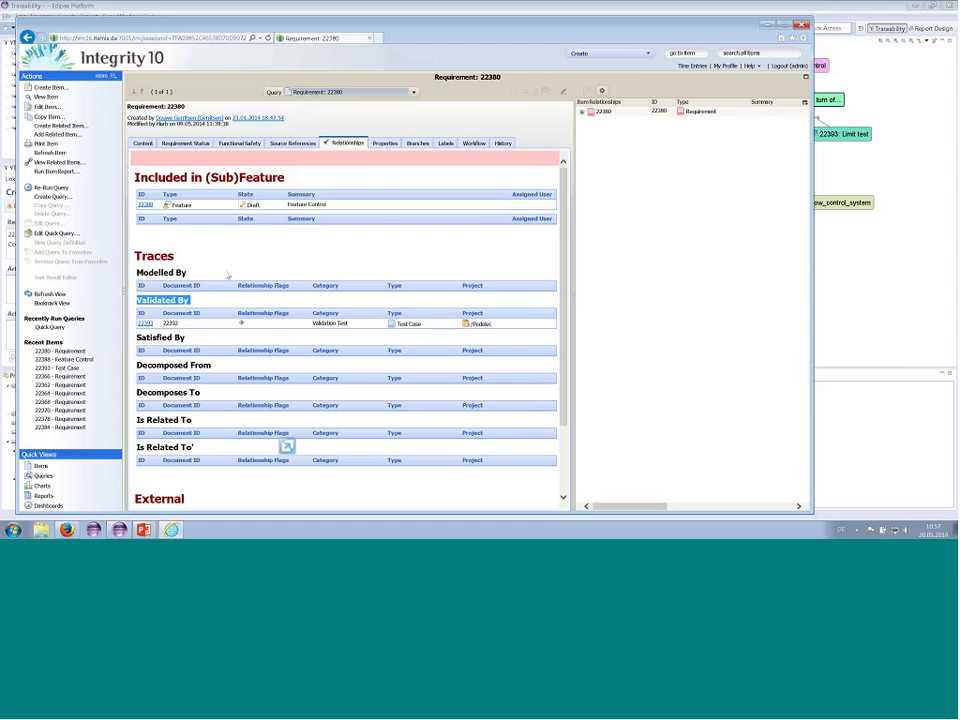
key("alt+Tab")
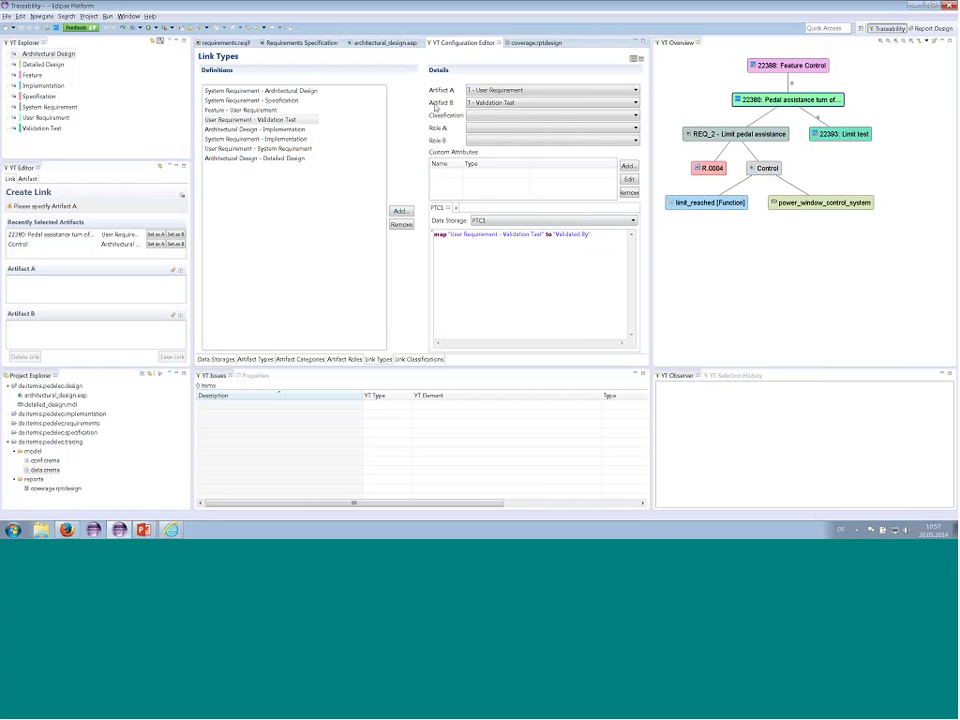
Step: Show the data storage definitions, open specification R.0004 from the traceability overview in Word, and shrink the Word window to reveal the traceability views
left_click(216, 359)
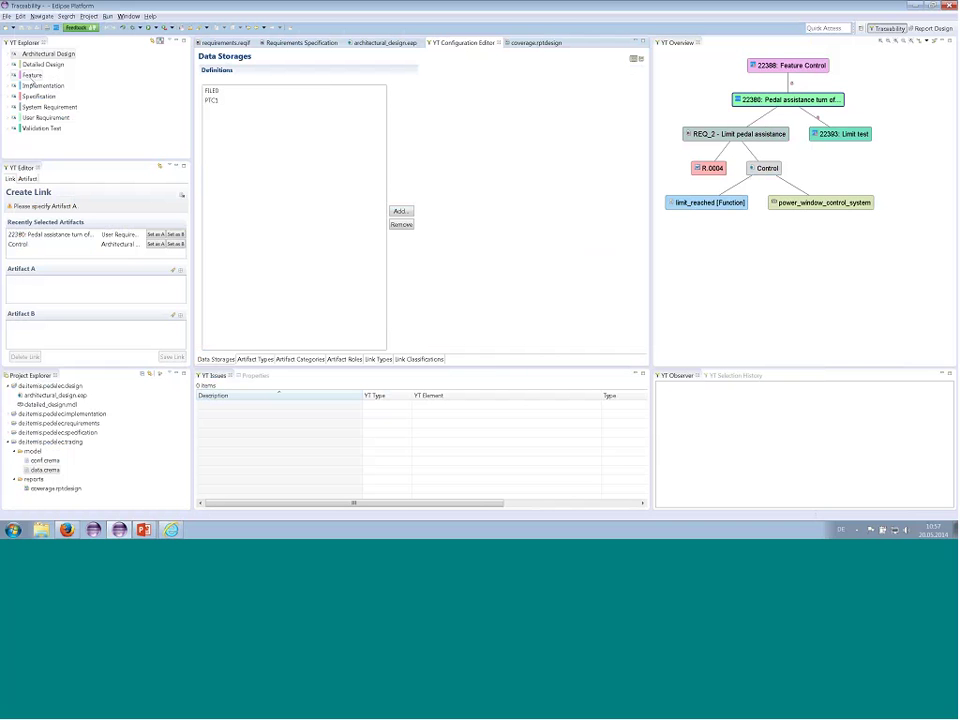
left_click(712, 172)
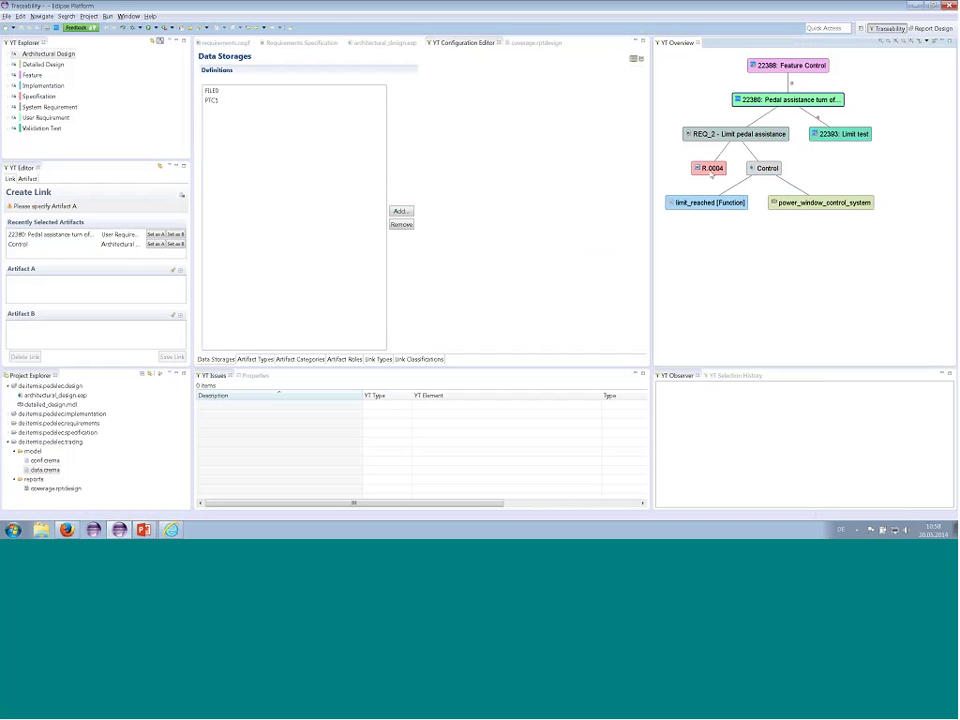
double_click(712, 172)
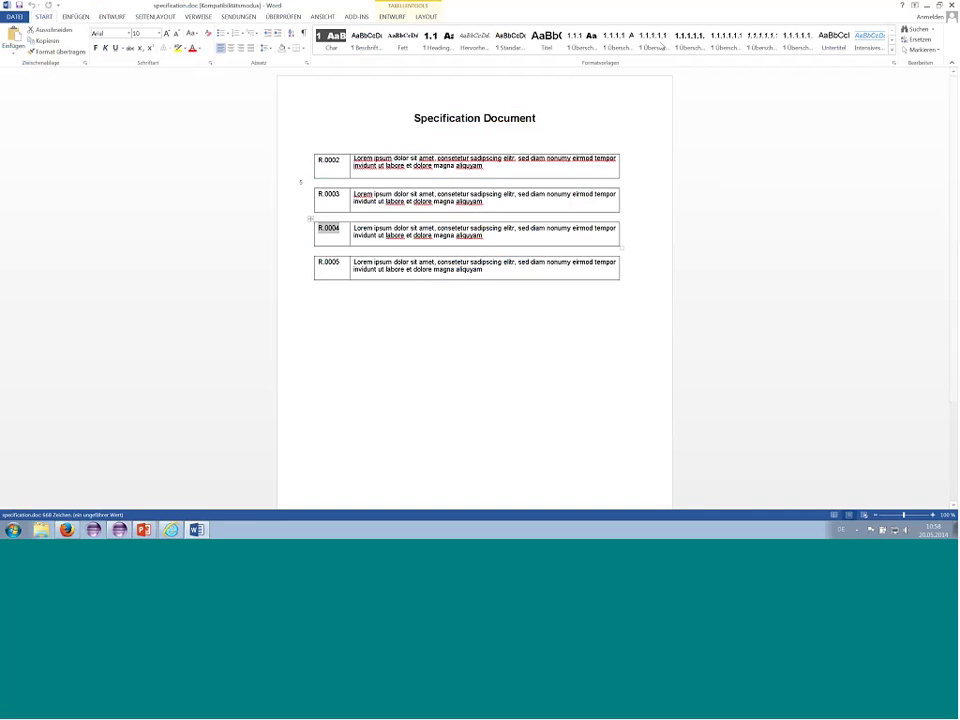
left_click_drag(705, 5, 666, 163)
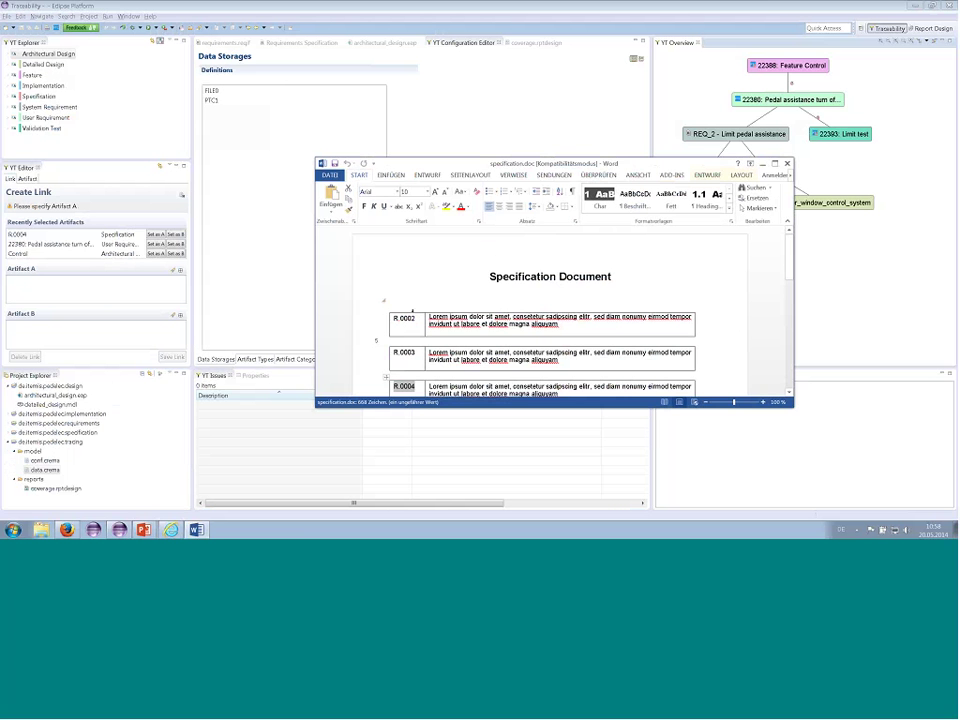
Step: Select specification R.0002 in the Word document and assign it as Artifact A of a new link
left_click(409, 318)
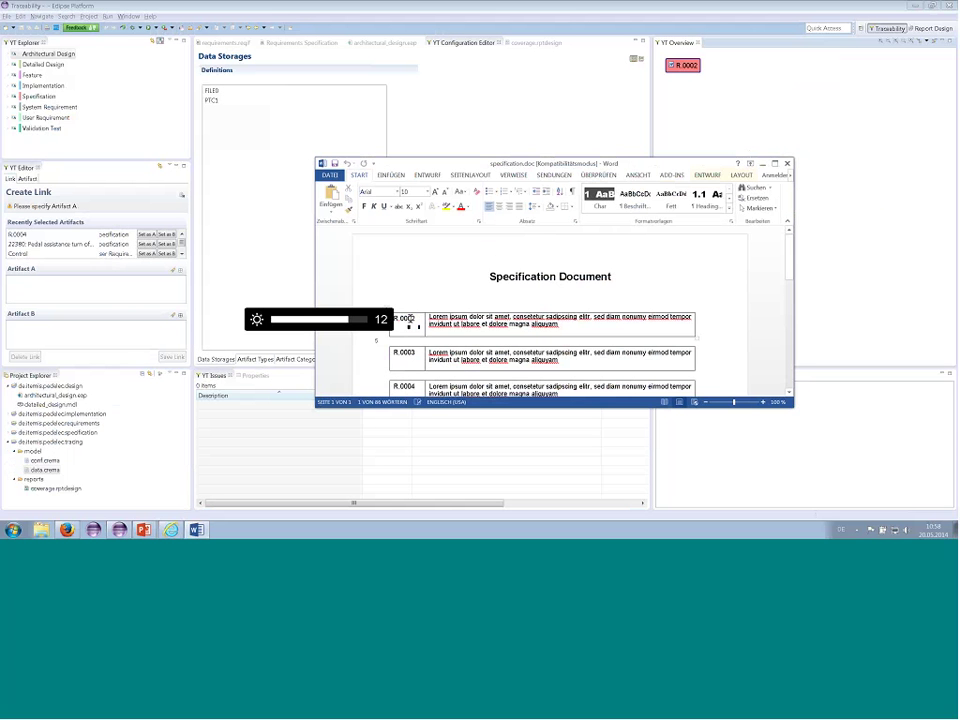
key("XF86MonBrightnessUp")
key("XF86MonBrightnessUp")
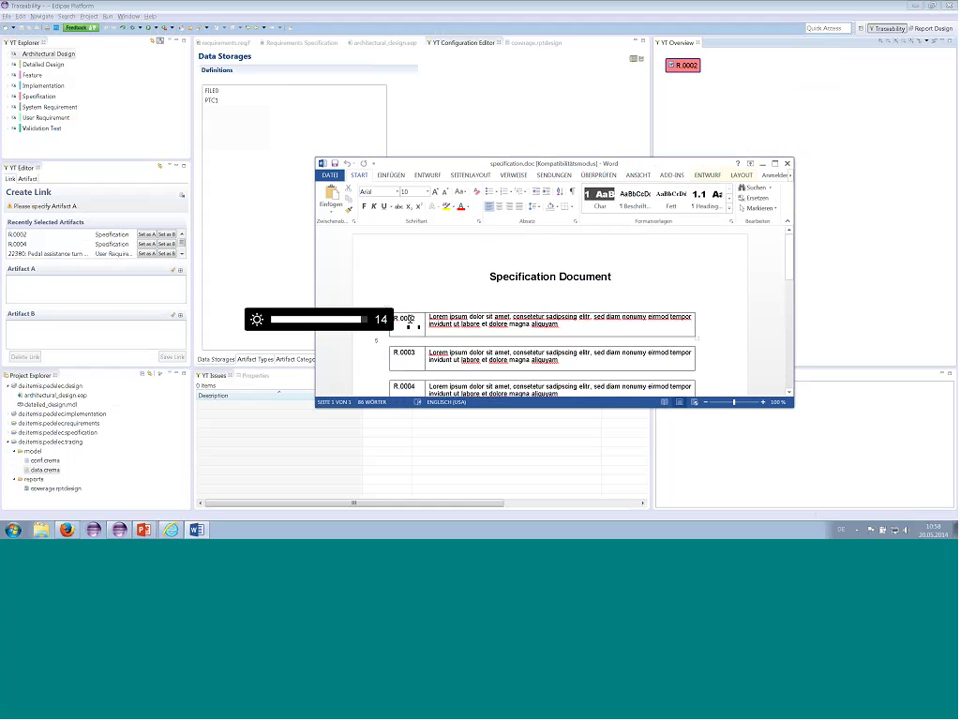
left_click(181, 271)
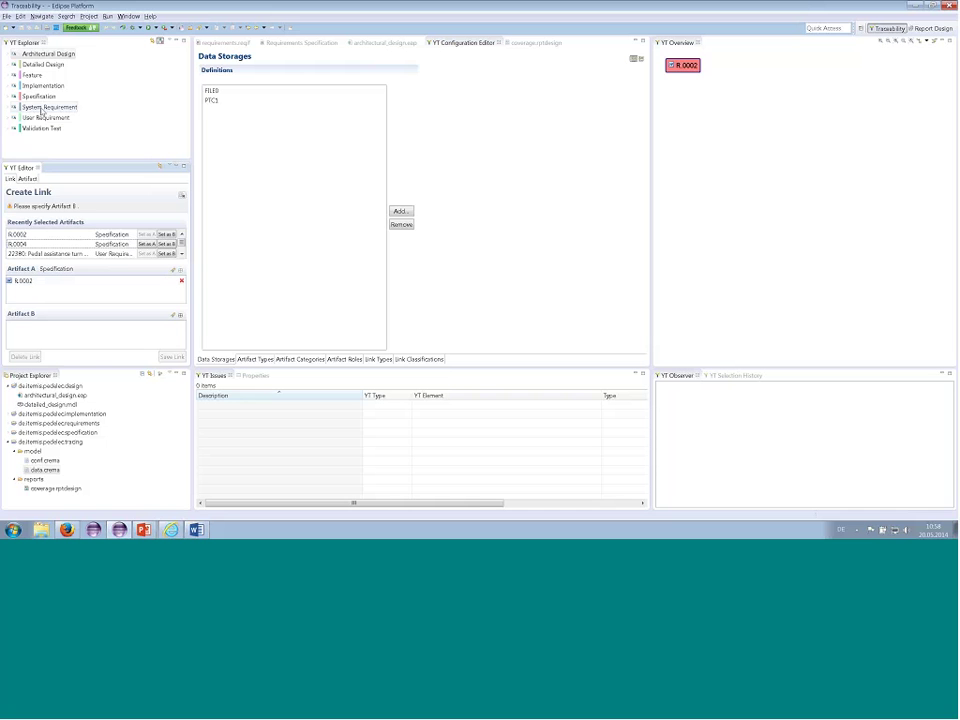
Step: Find "REQ_2 - Limit pedal assistance" through specification R.0004's traces, assign it as Artifact B and save the link
left_click(13, 96)
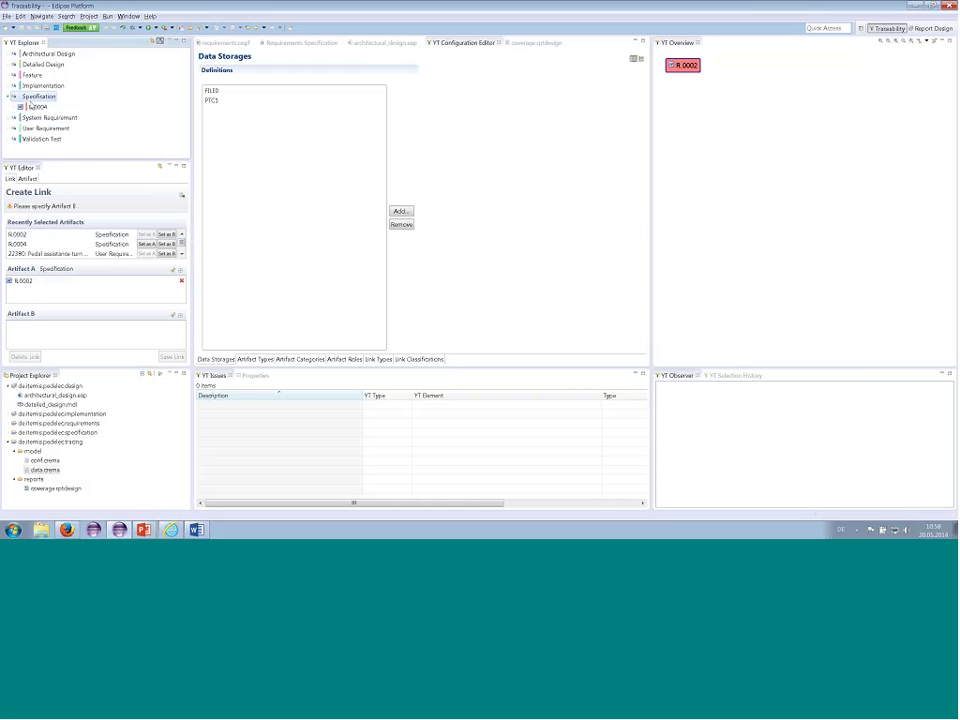
left_click(37, 107)
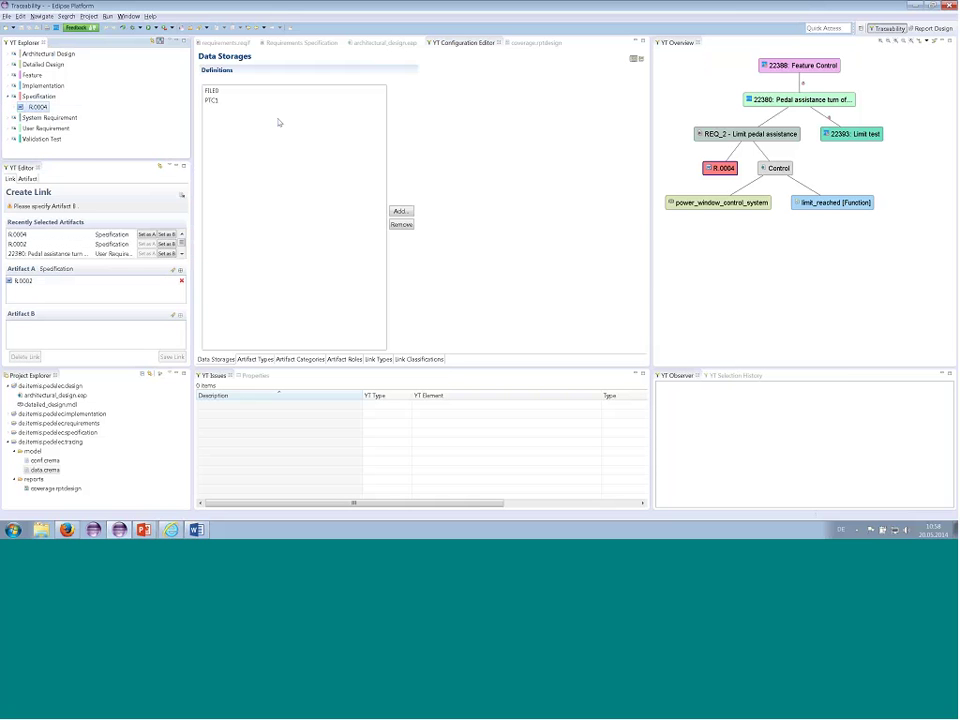
left_click(757, 136)
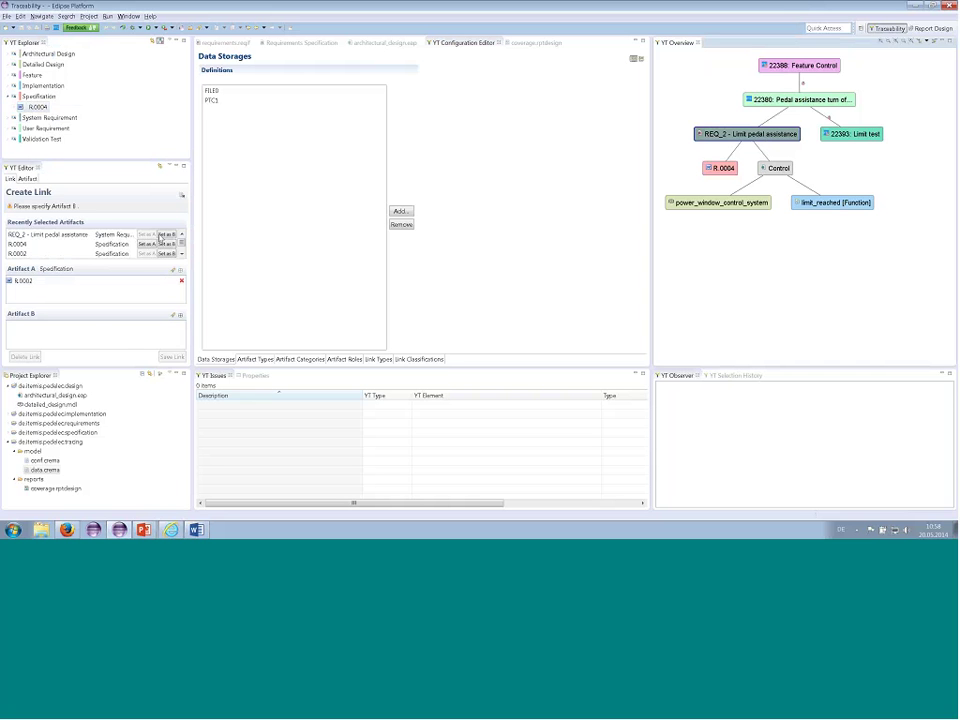
left_click(165, 235)
left_click(172, 357)
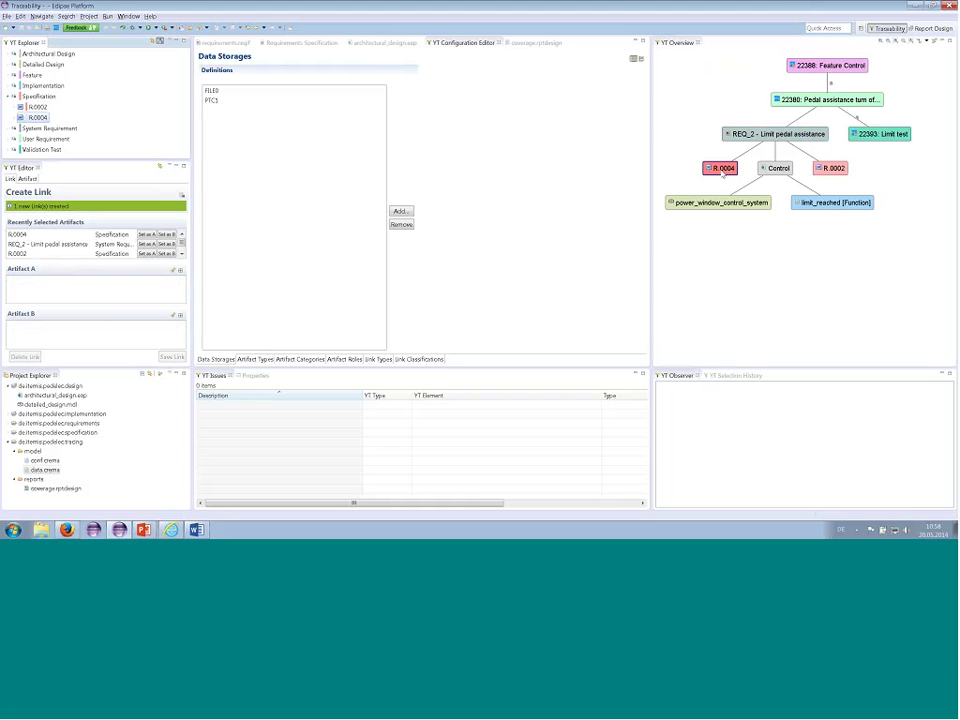
left_click(772, 136)
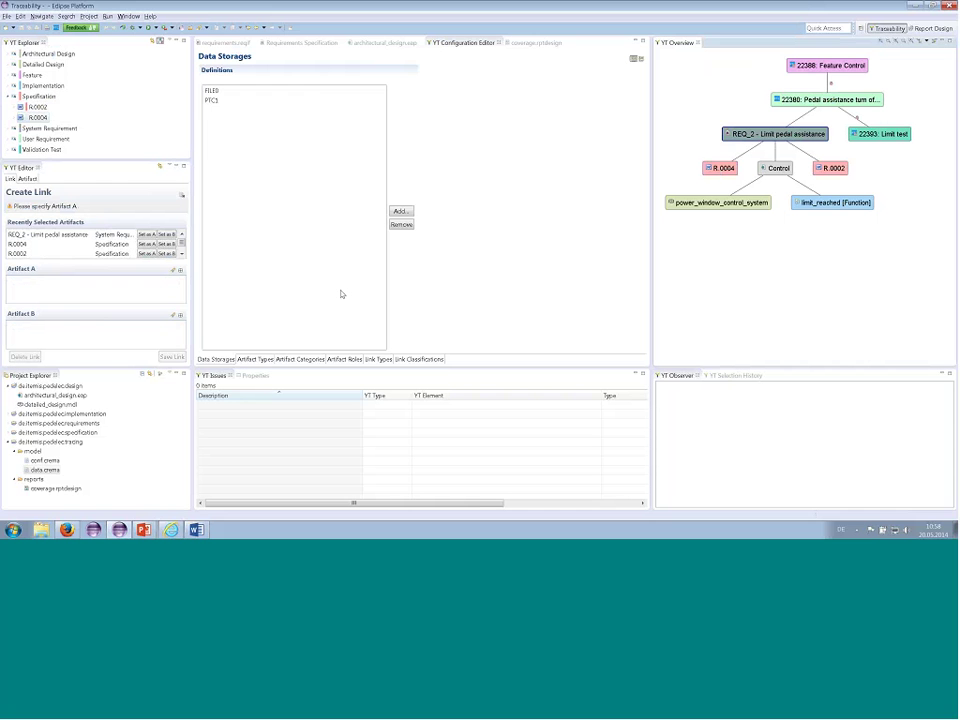
Step: Examine the configured link types alongside the artifact types in the YT configuration
left_click(377, 360)
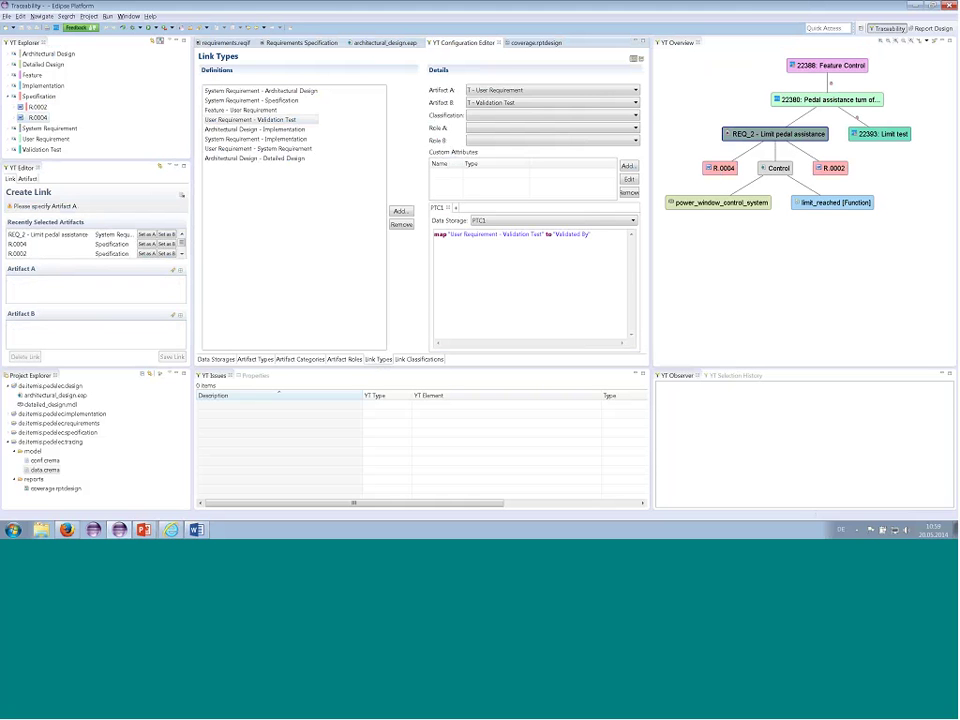
left_click(256, 359)
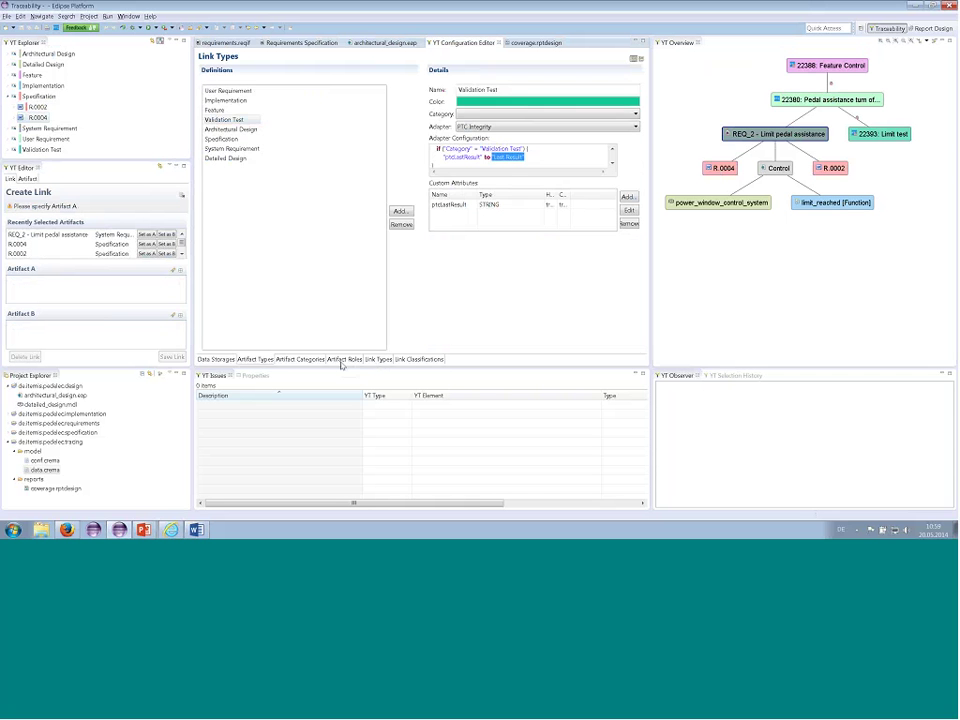
left_click(377, 359)
left_click(256, 359)
left_click(373, 360)
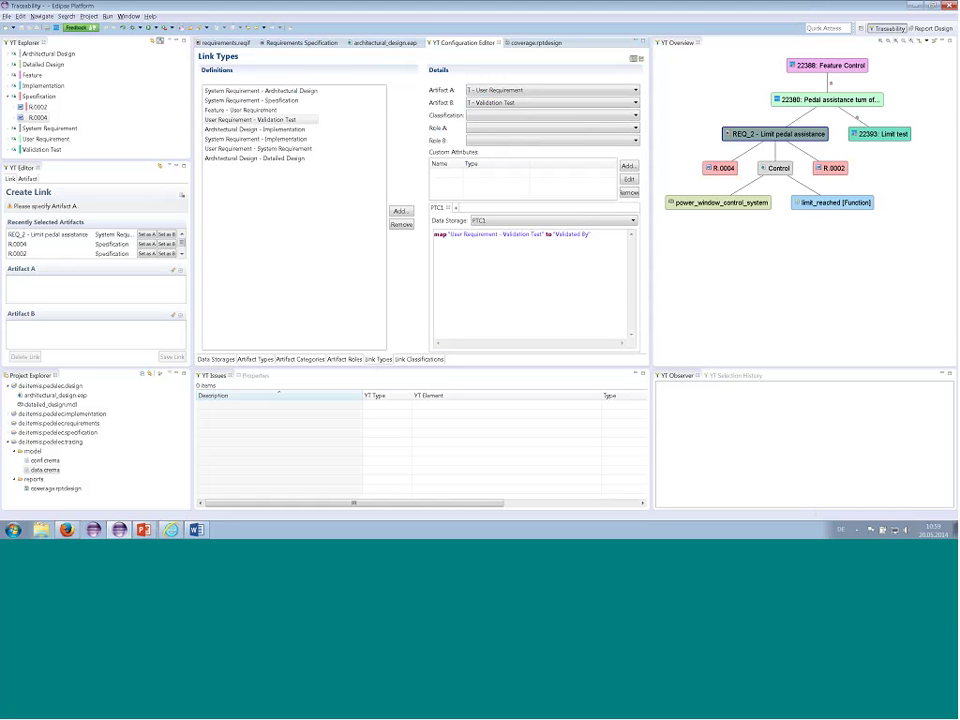
Step: Add an artifact category named "Requirements" to the YT configuration
left_click(316, 361)
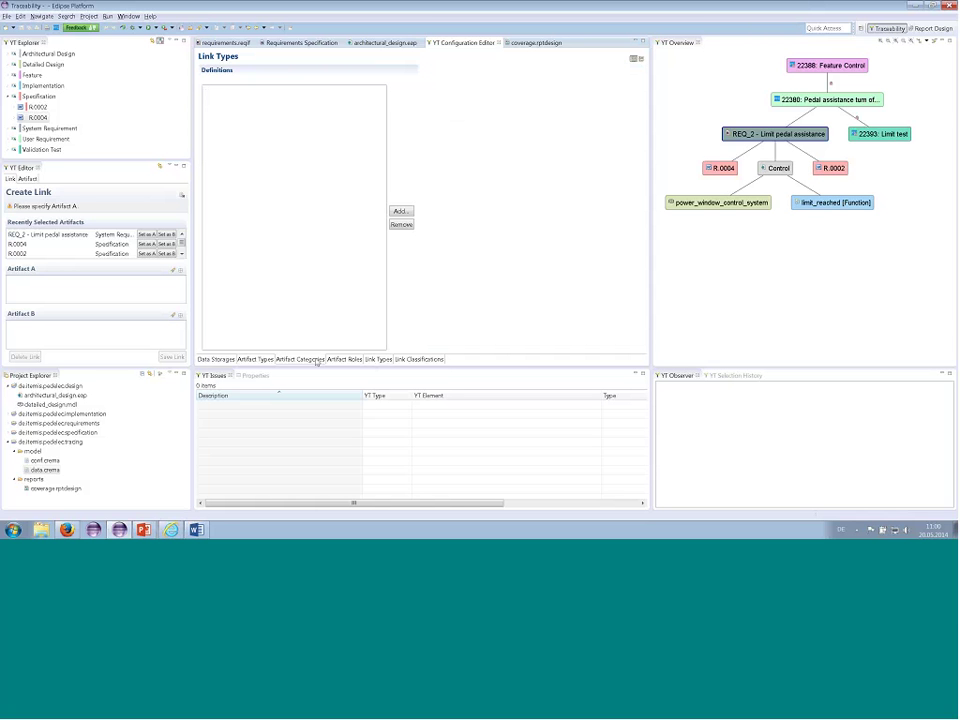
left_click(399, 211)
left_click(210, 90)
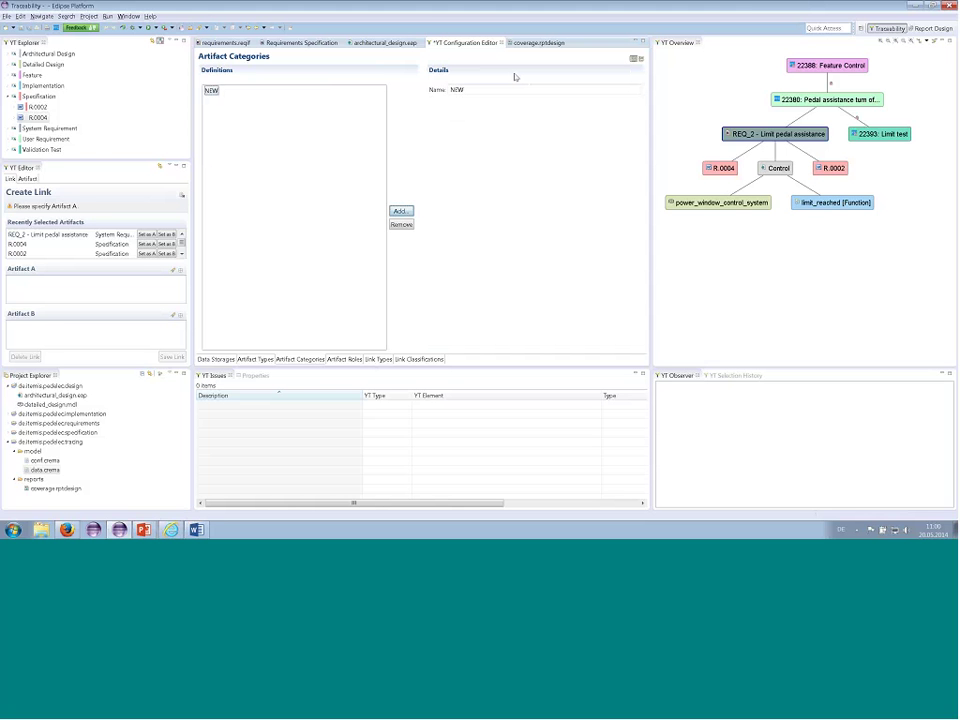
double_click(447, 90)
type("R")
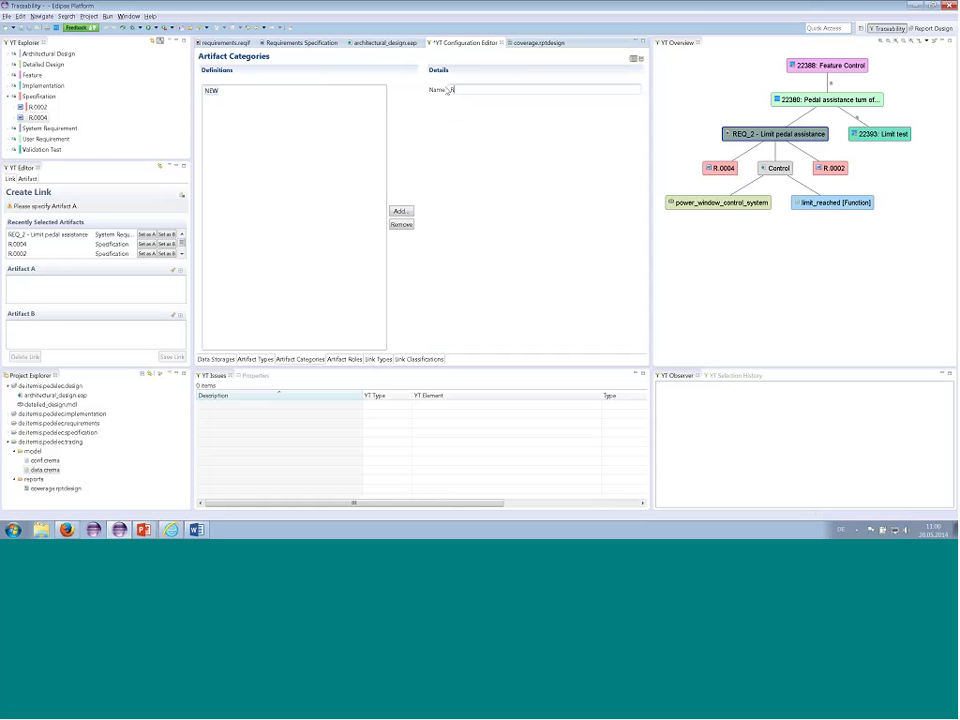
type("equirement")
Step: Assign the Requirements category to the User Requirement and System Requirement artifact types
left_click(262, 359)
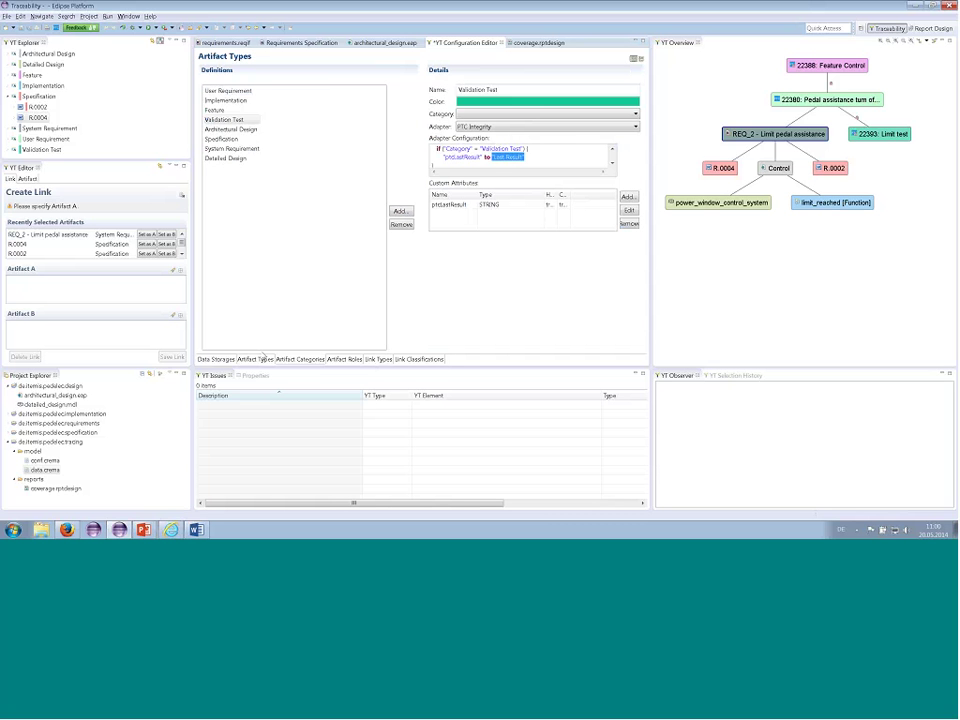
left_click(232, 91)
left_click(461, 114)
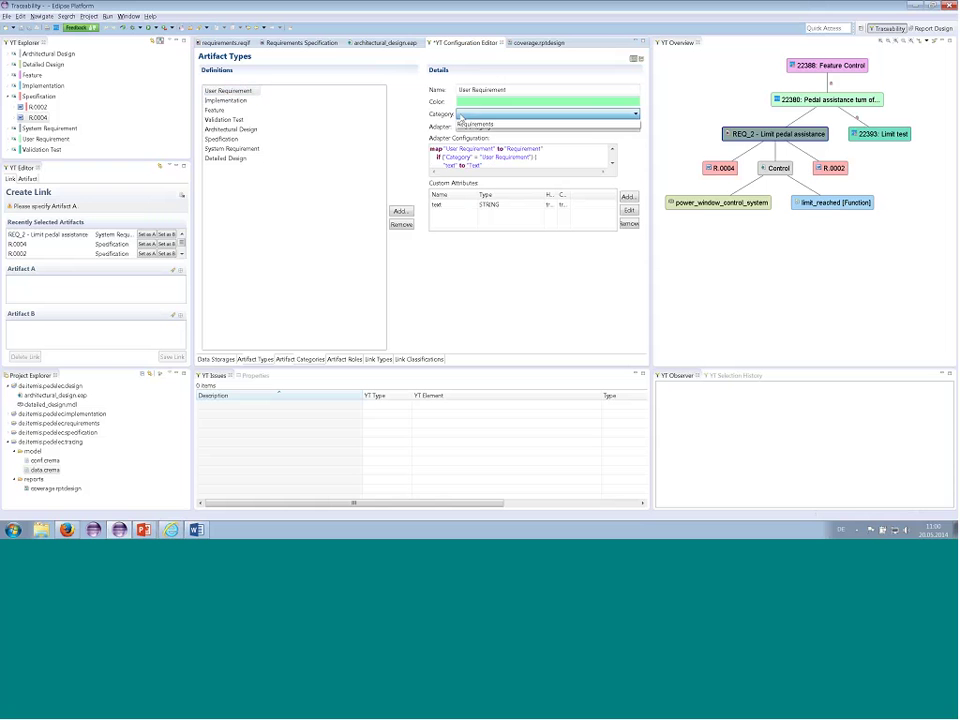
left_click(463, 123)
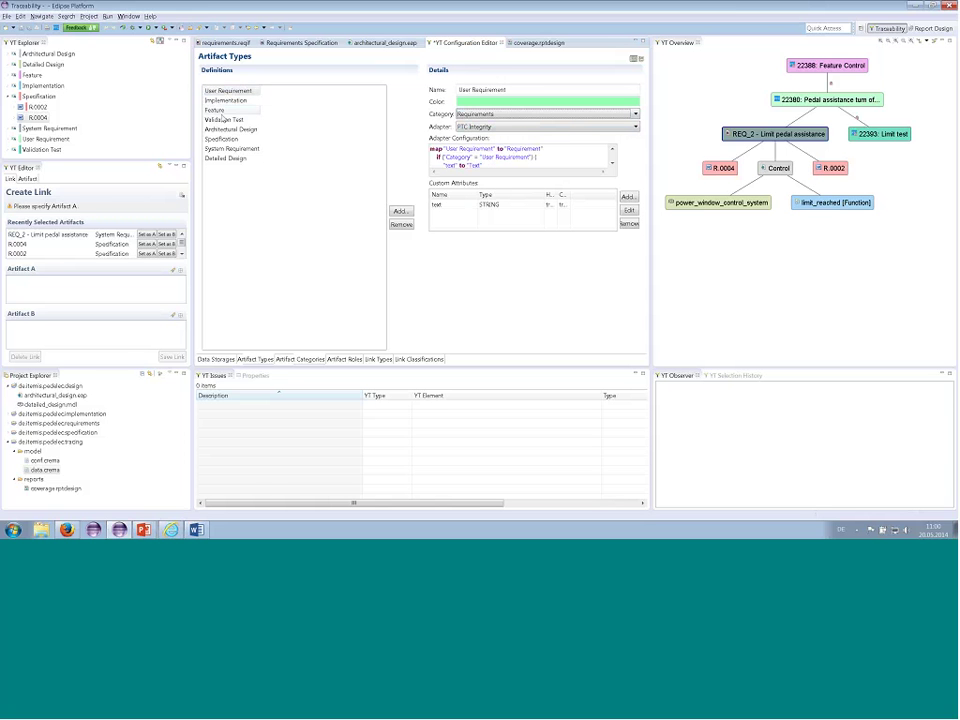
left_click(238, 148)
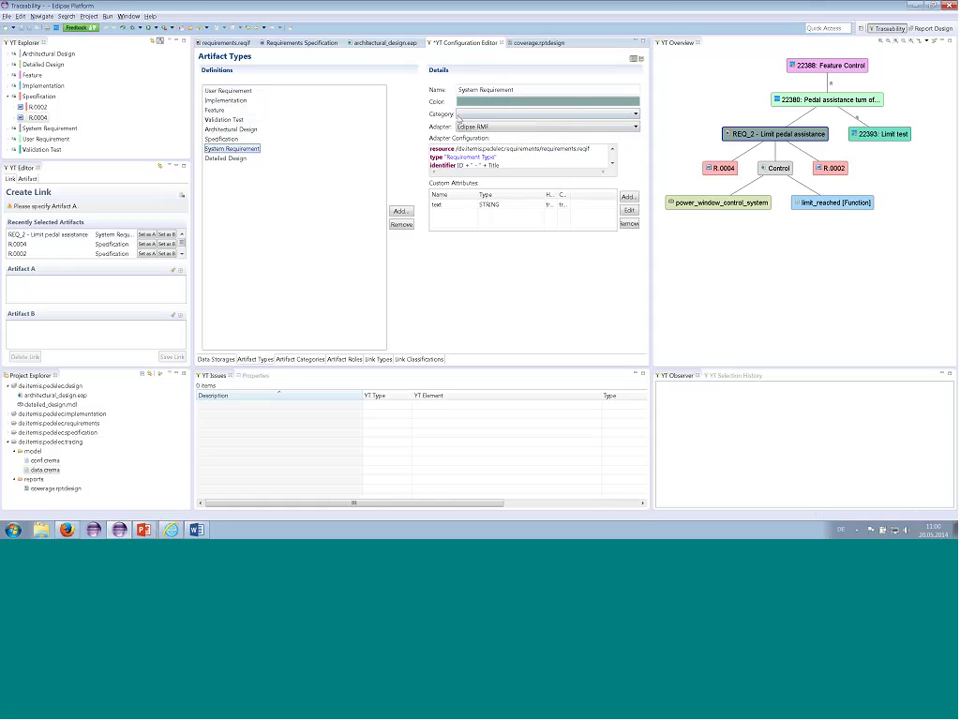
left_click(545, 114)
left_click(463, 123)
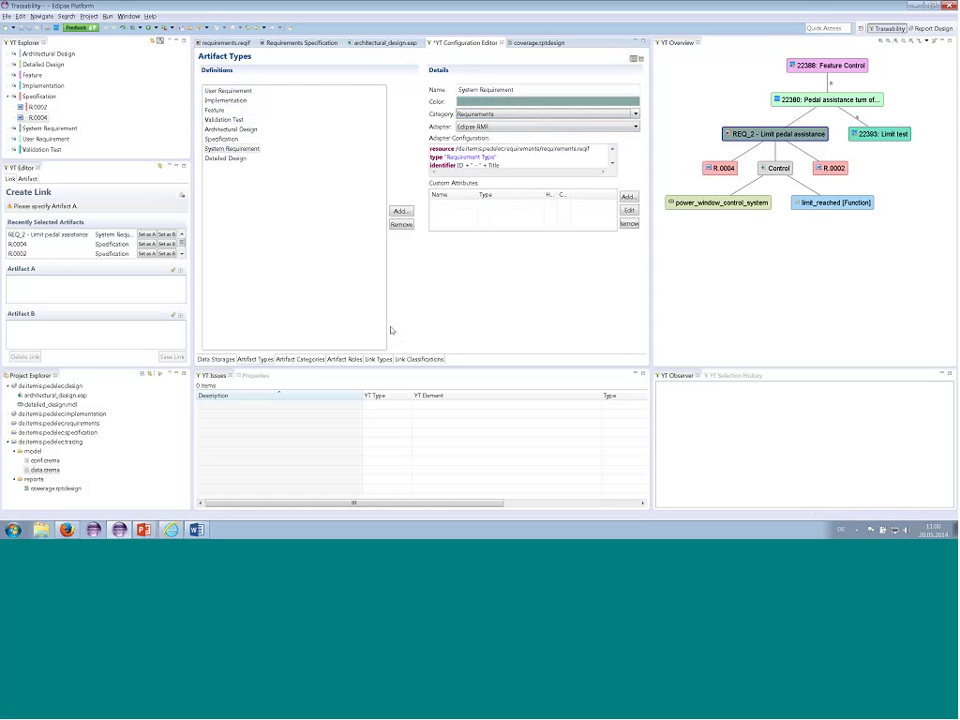
Step: View the artifact roles and add a link classification named "SATISFY"
left_click(352, 361)
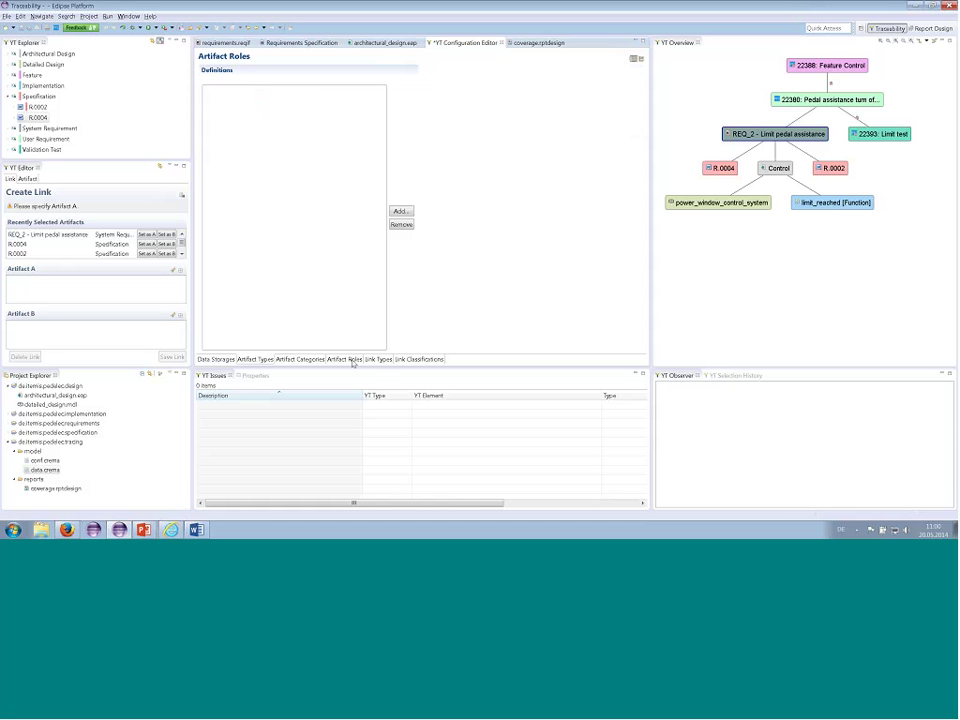
left_click(379, 358)
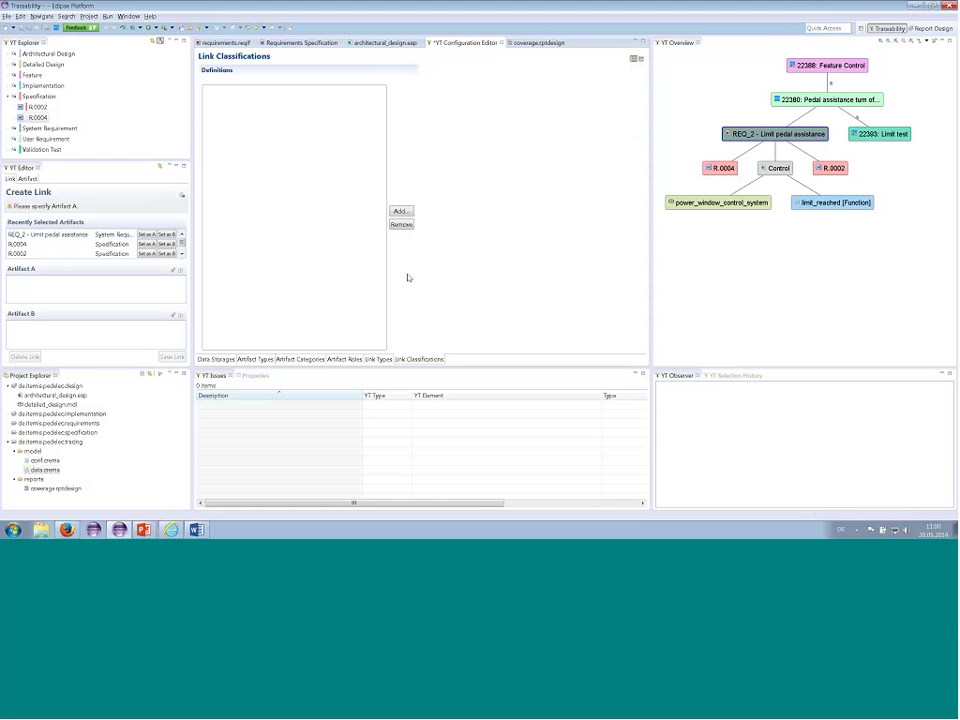
left_click(400, 211)
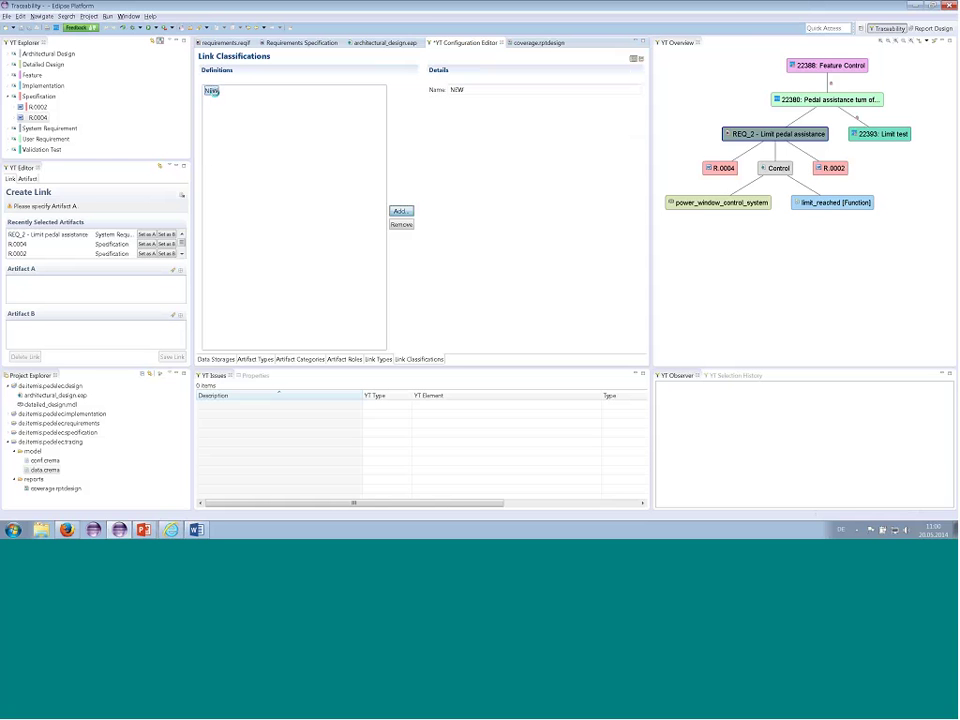
double_click(452, 90)
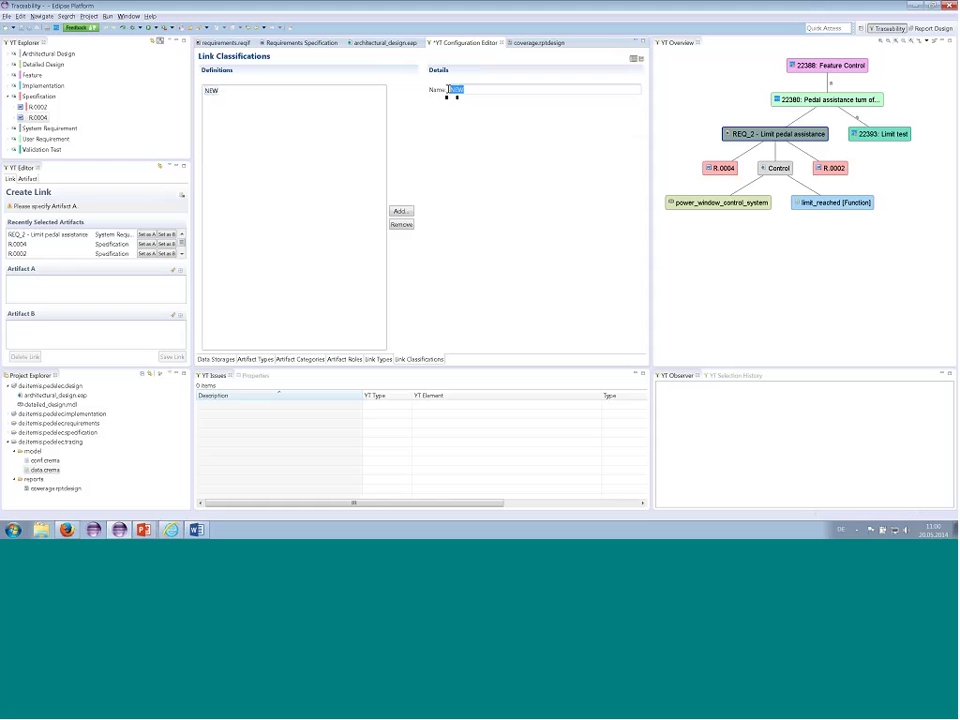
type("Sa")
type("T")
type("ISFY")
Step: Add two more link classifications named "VALIDATES" and "REFINE"
left_click(399, 211)
left_click_drag(476, 92, 445, 91)
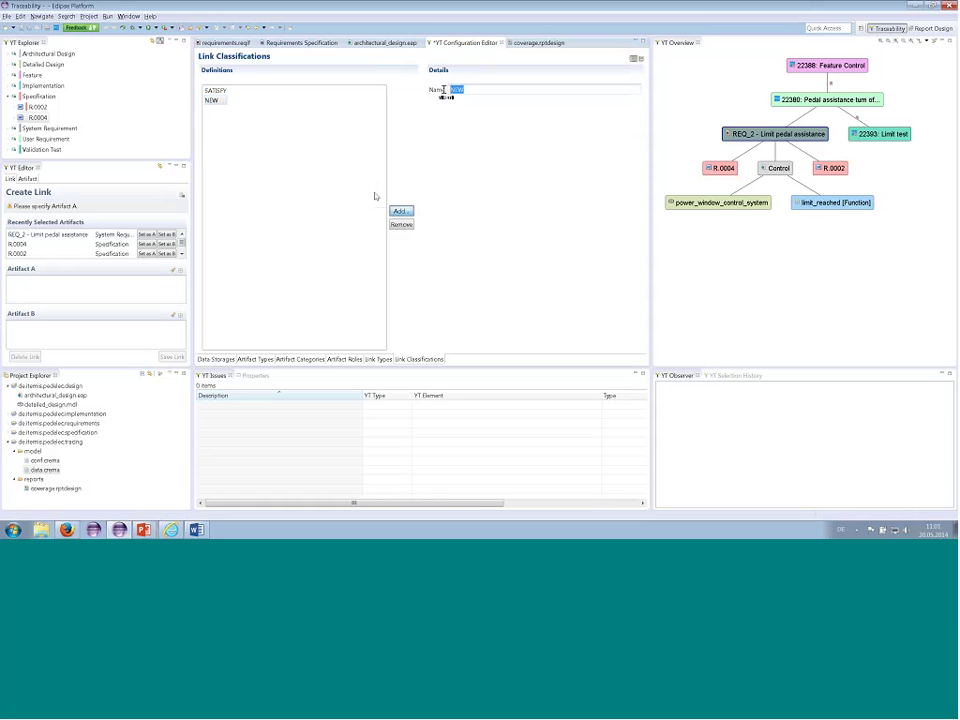
type("VALIDATES")
left_click(399, 211)
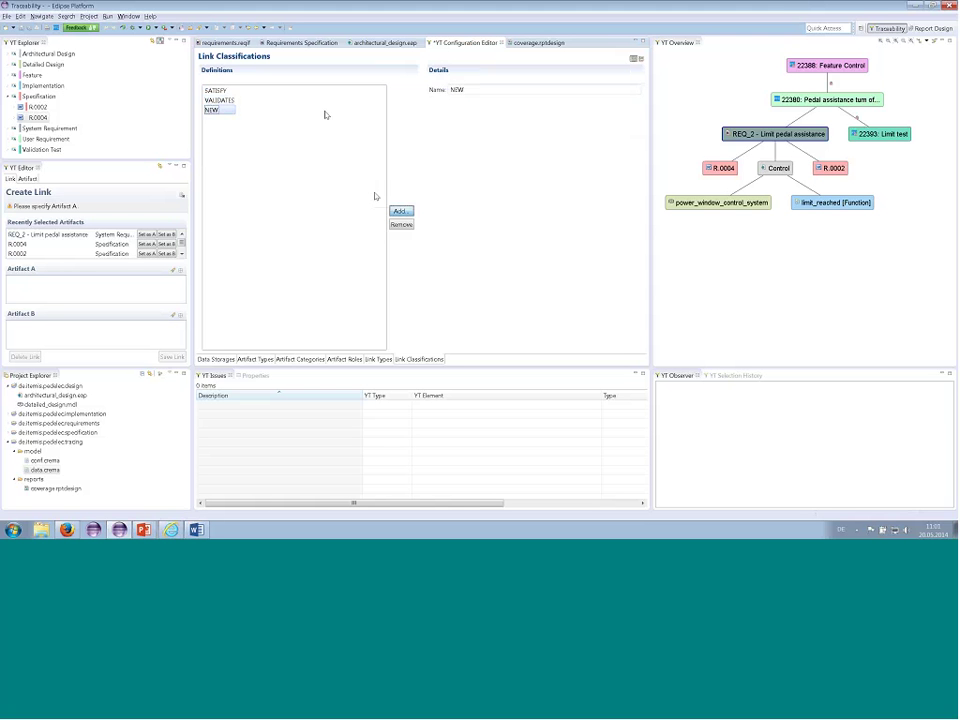
left_click_drag(468, 90, 409, 88)
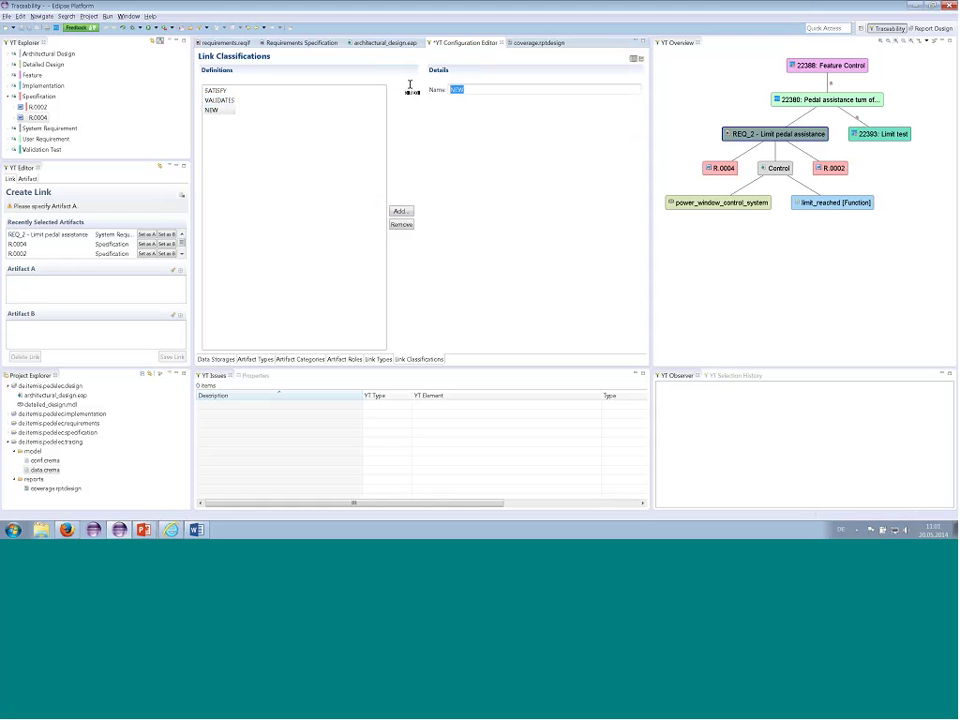
type("REFINE")
key("BackSpace")
type("NE")
Step: Set the classification of the User Requirement - Validation Test link type to SATISFY
left_click(378, 358)
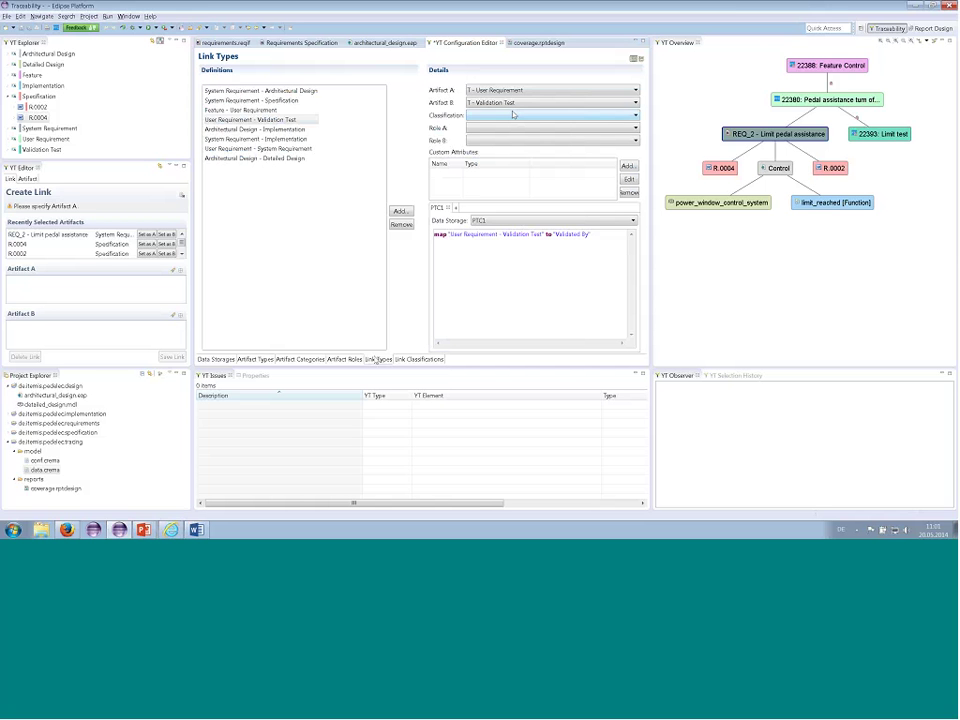
left_click(513, 115)
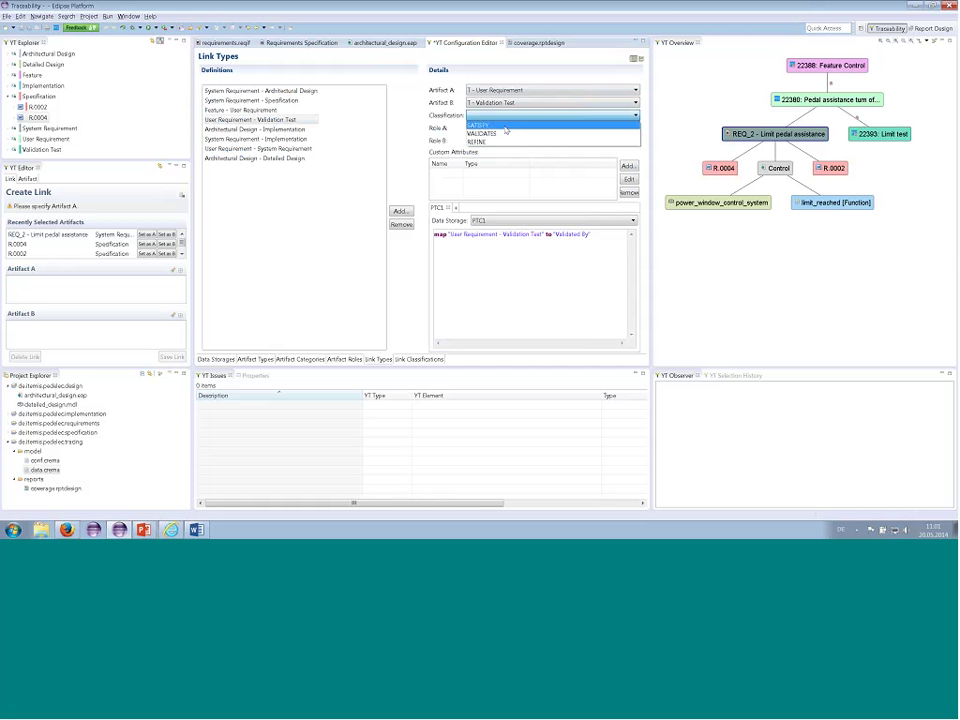
left_click(505, 126)
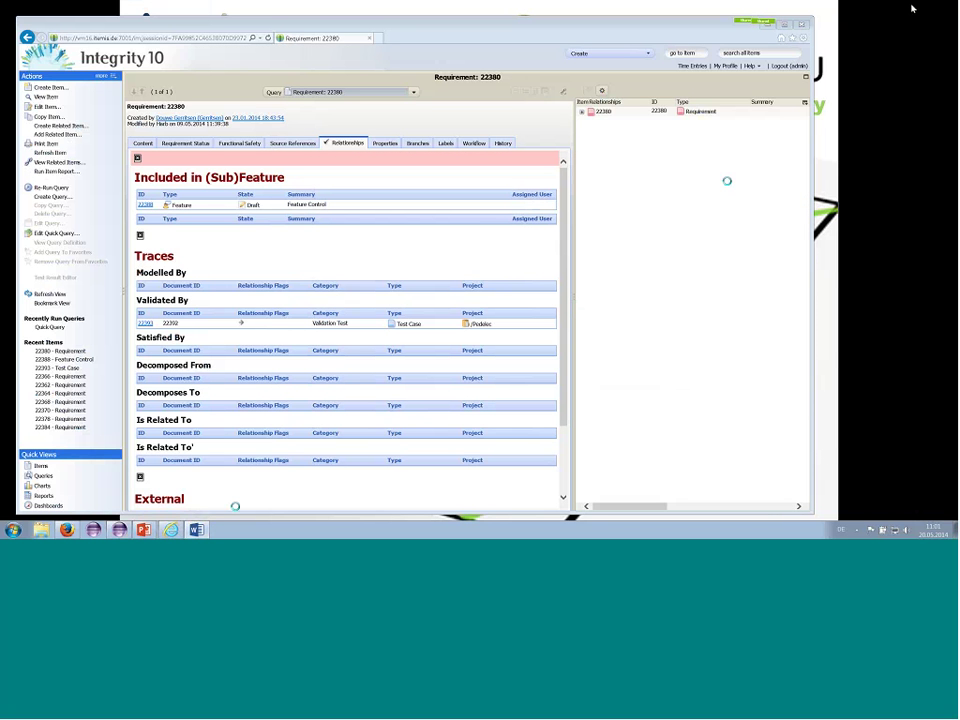
Step: Switch to the YT Webinar slide show in PowerPoint and advance to the Traceability Summary slide
mouse_move(144, 529)
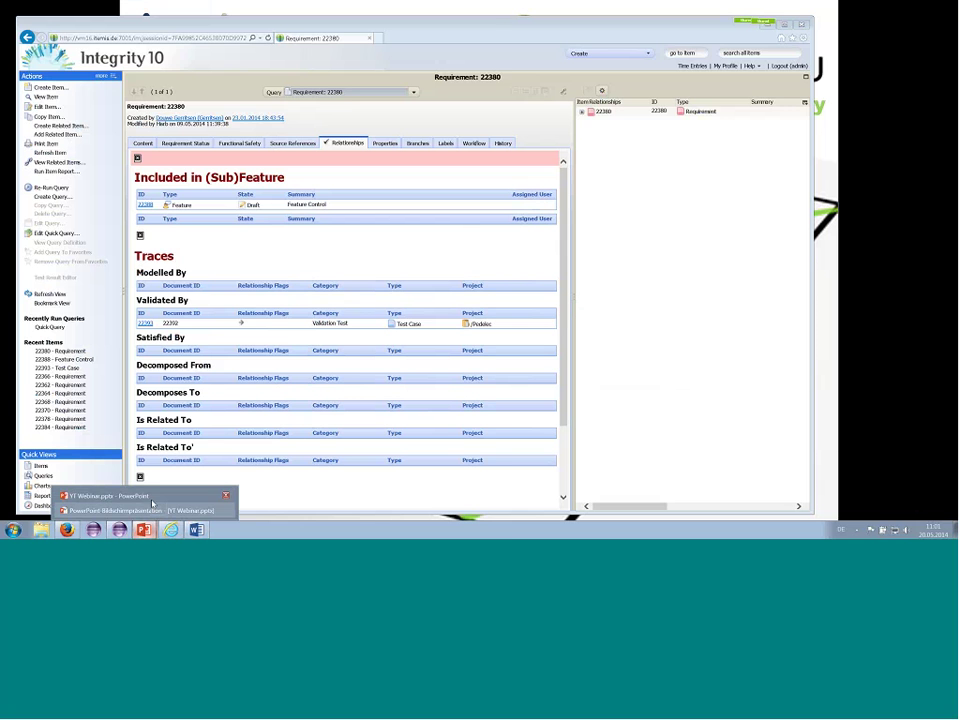
left_click(137, 511)
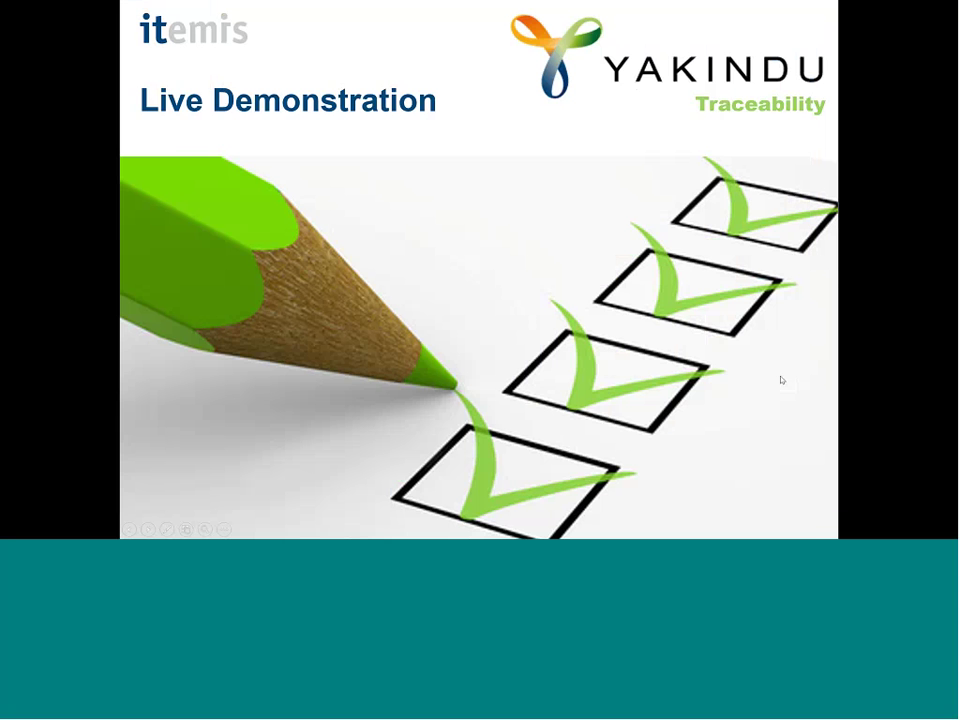
left_click(782, 380)
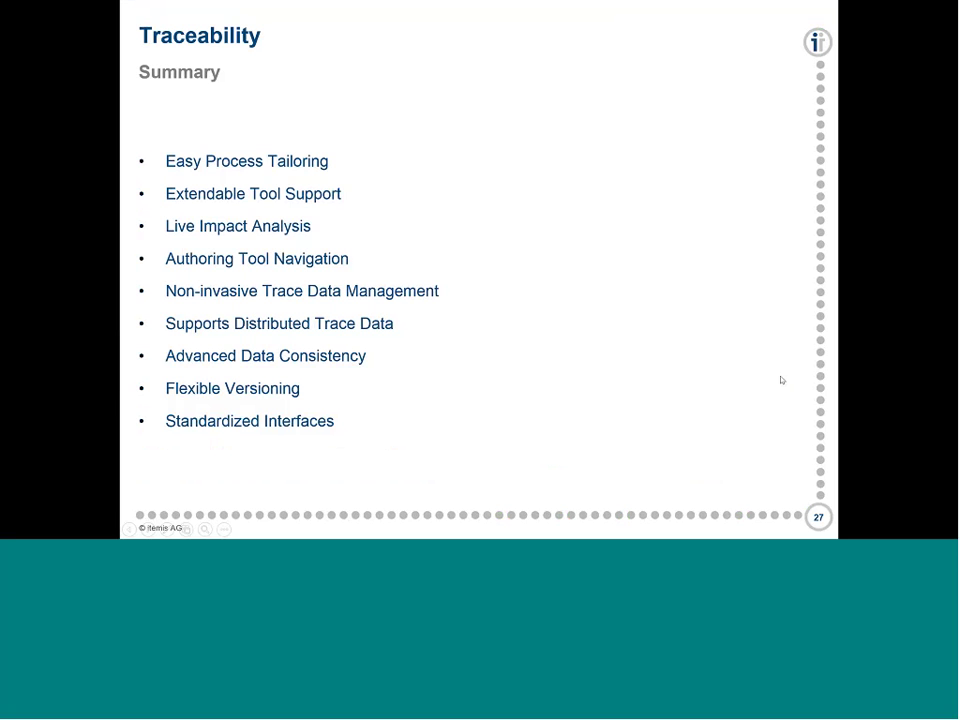